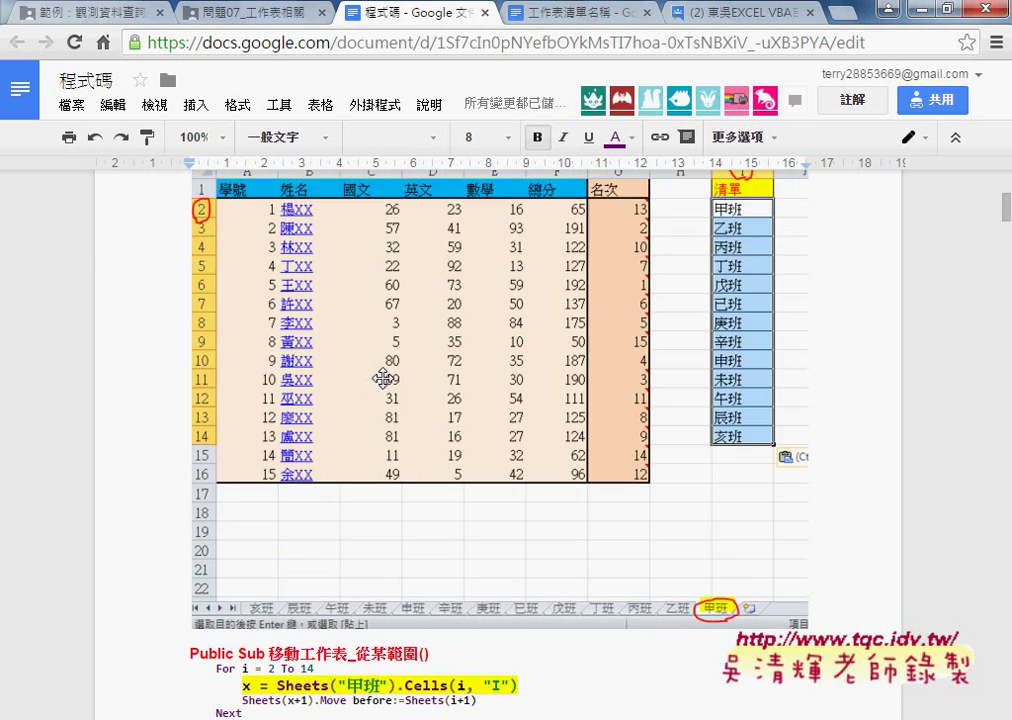
- Scroll the Google Docs code notes to the line that reads class names from column I
scroll(387, 380, up, 1)
scroll(387, 380, up, 3)
scroll(297, 428, down, 1)
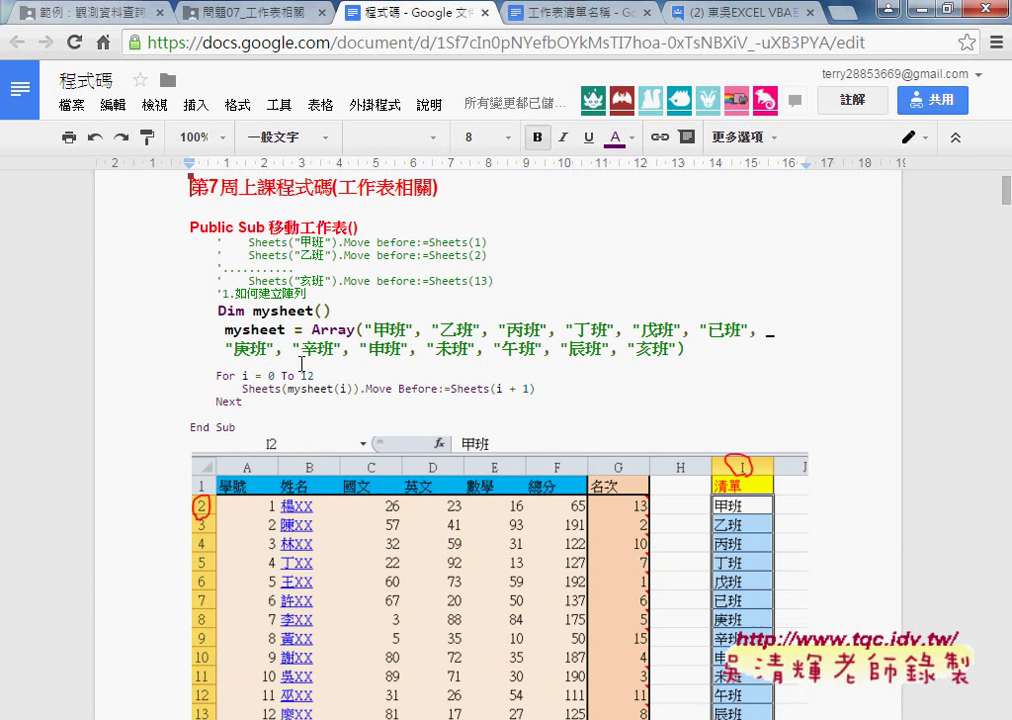
drag(213, 311, 339, 365)
scroll(350, 363, down, 2)
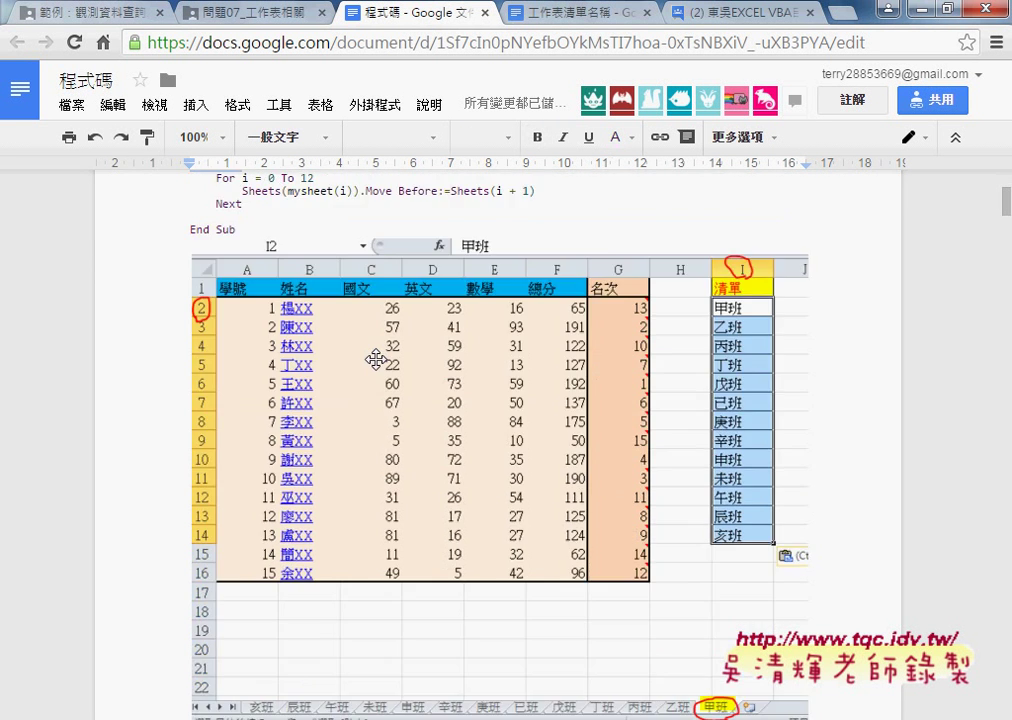
scroll(373, 361, down, 3)
scroll(373, 361, down, 1)
drag(244, 291, 528, 291)
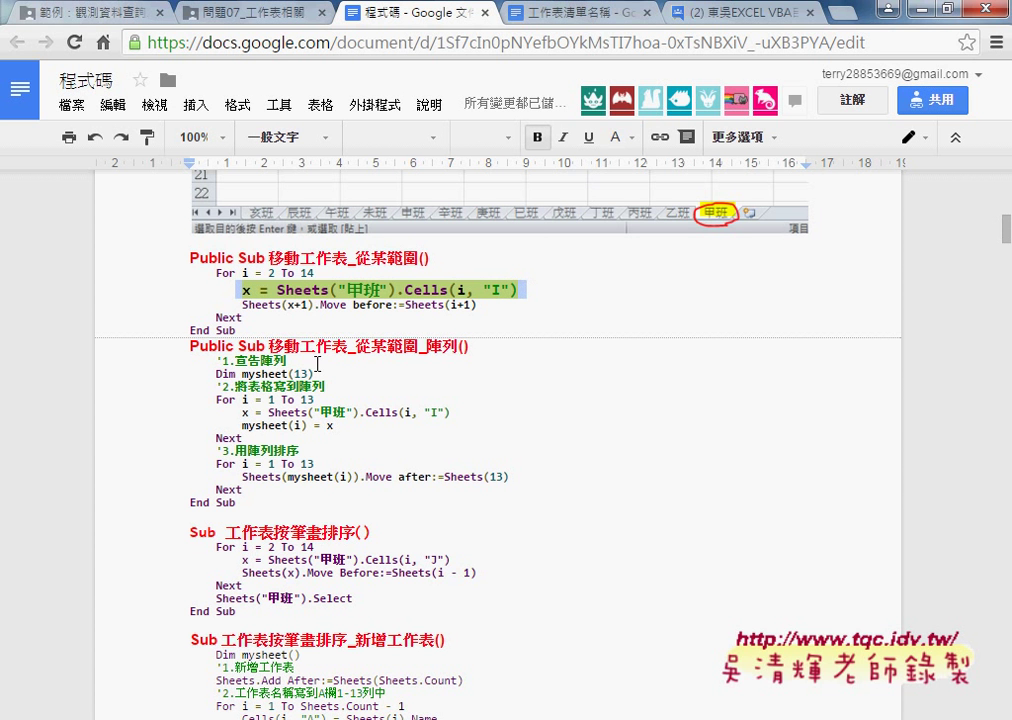
- Highlight the 從某範圍 macro name, the Dim mysheet(13) declaration and the Sheets("甲班").Cells(i, "I") assignment
drag(358, 347, 460, 347)
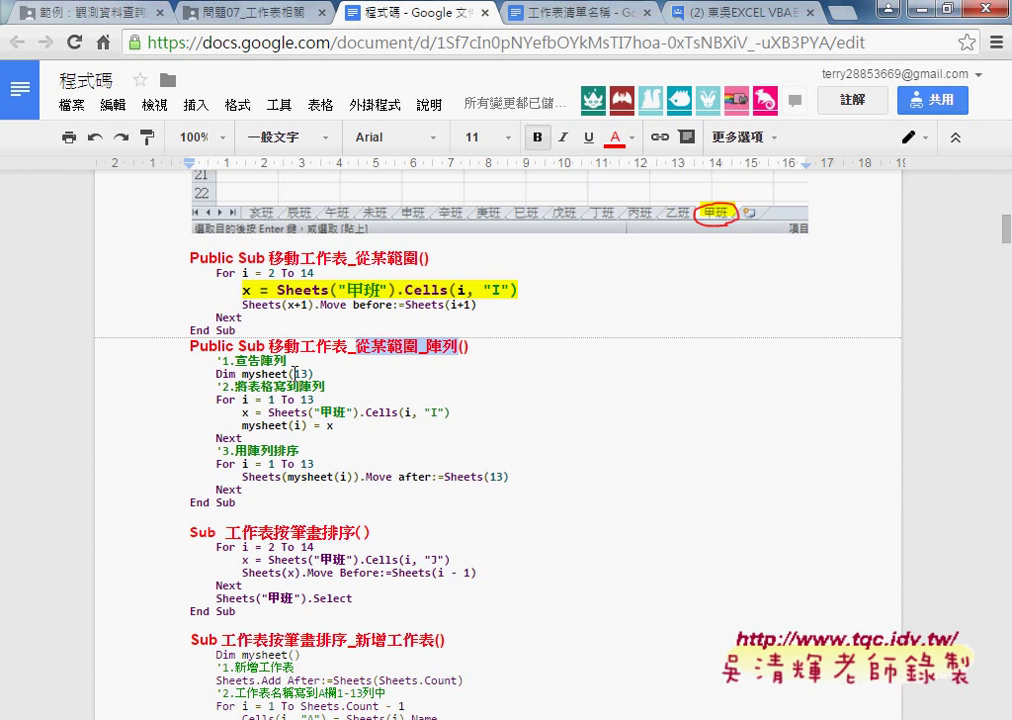
double_click(264, 374)
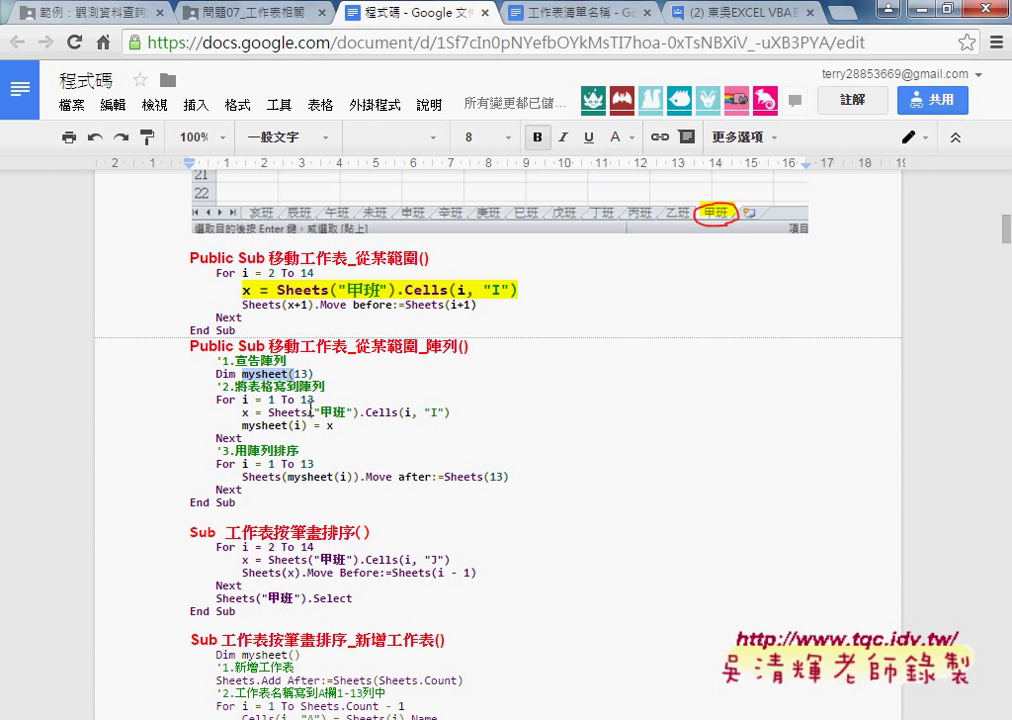
key(Left)
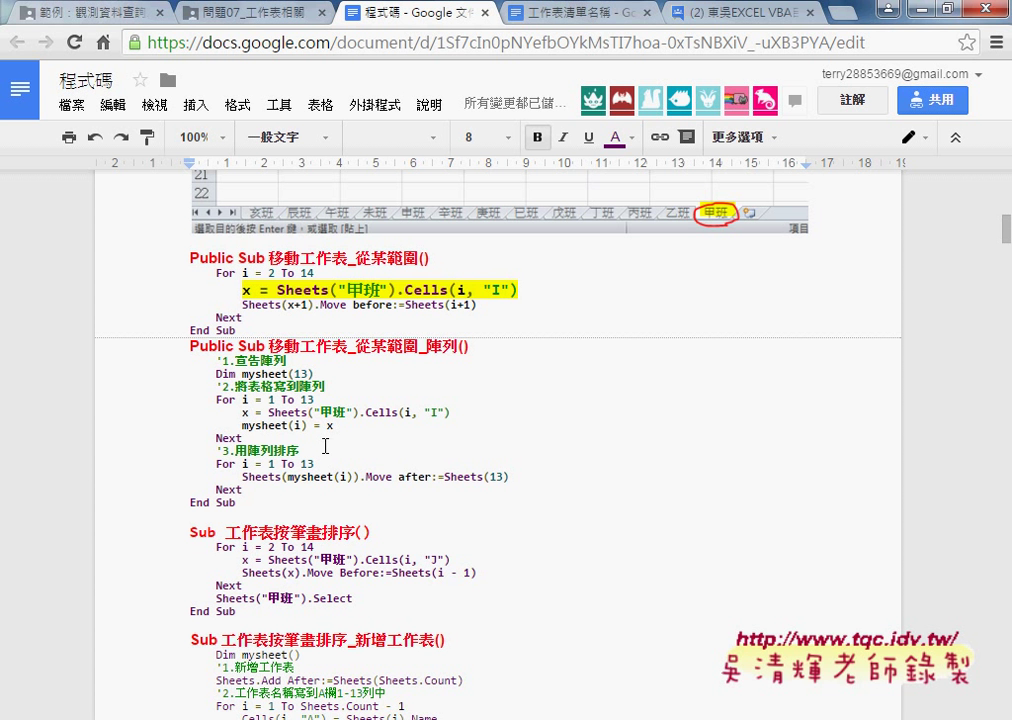
double_click(225, 373)
mouse_move(260, 373)
mouse_down()
mouse_move(322, 373)
mouse_move(305, 373)
mouse_up()
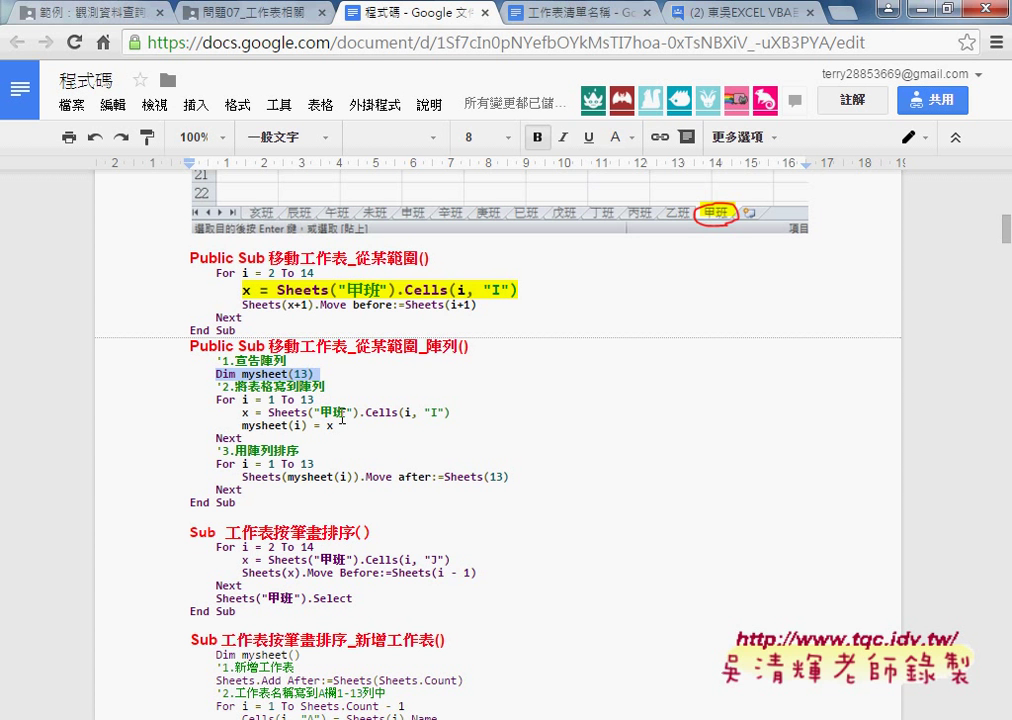
click(456, 414)
drag(456, 414, 268, 414)
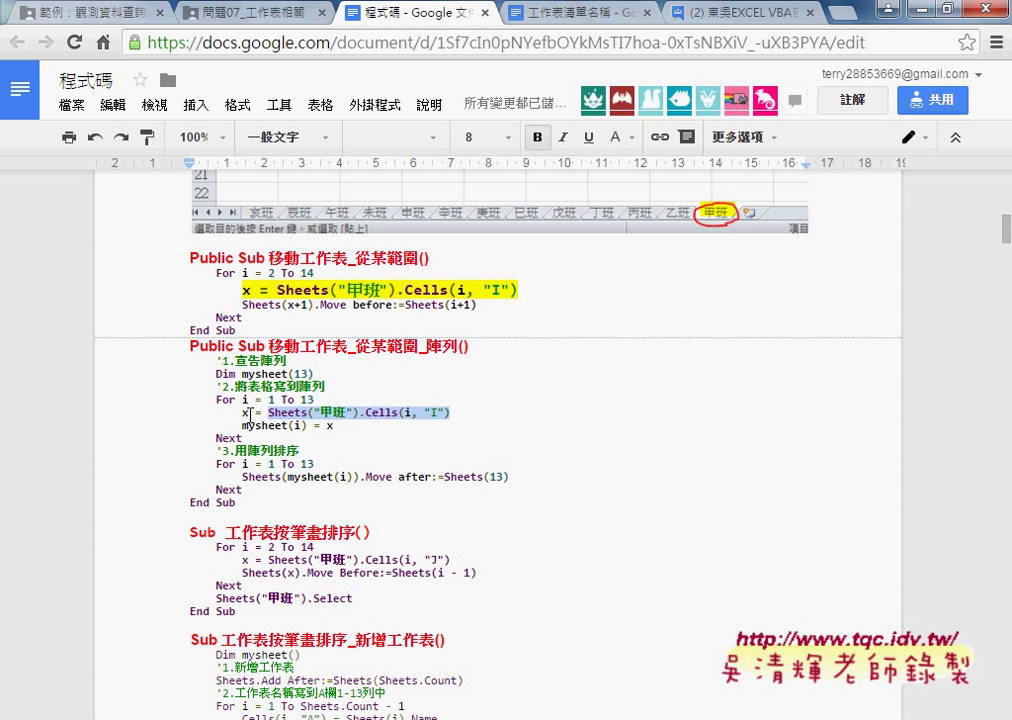
click(248, 413)
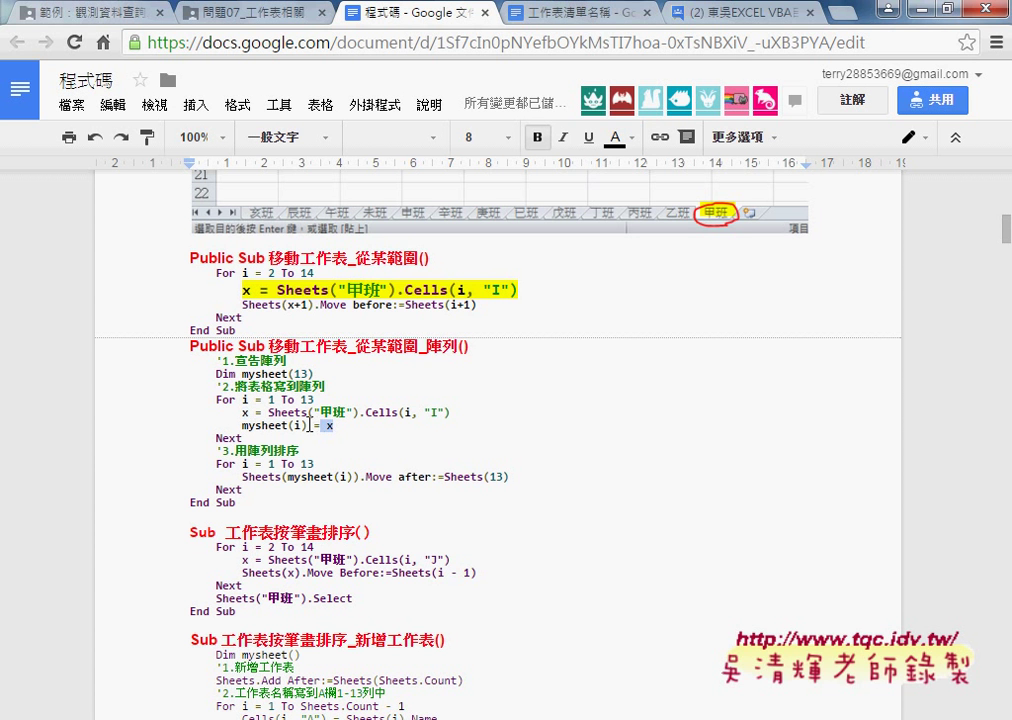
drag(307, 425, 241, 425)
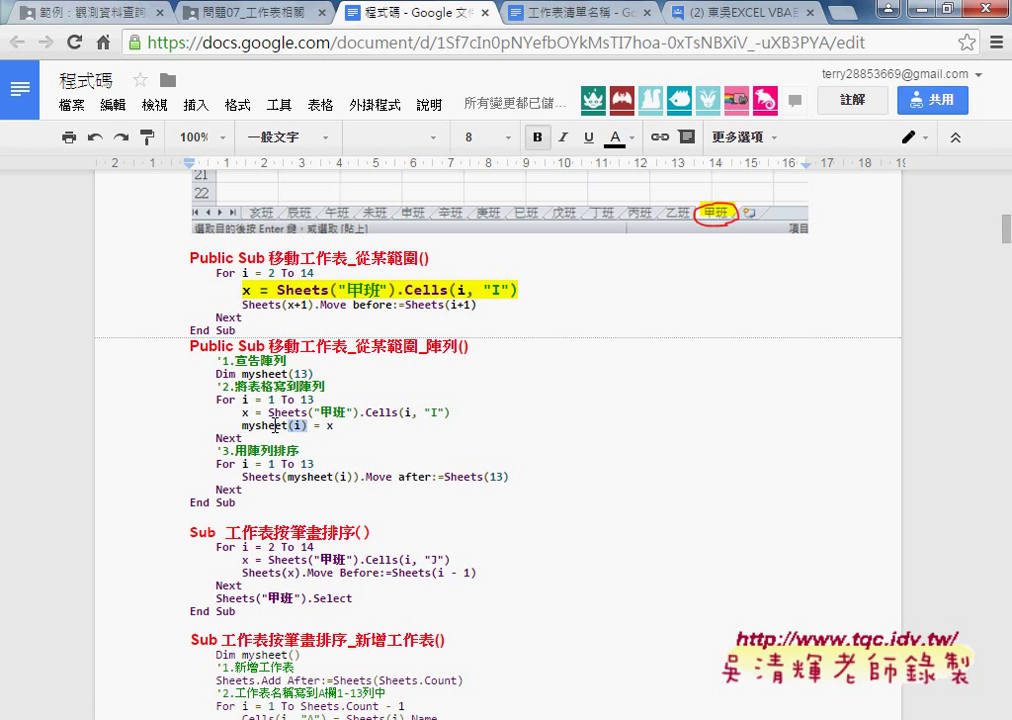
double_click(302, 374)
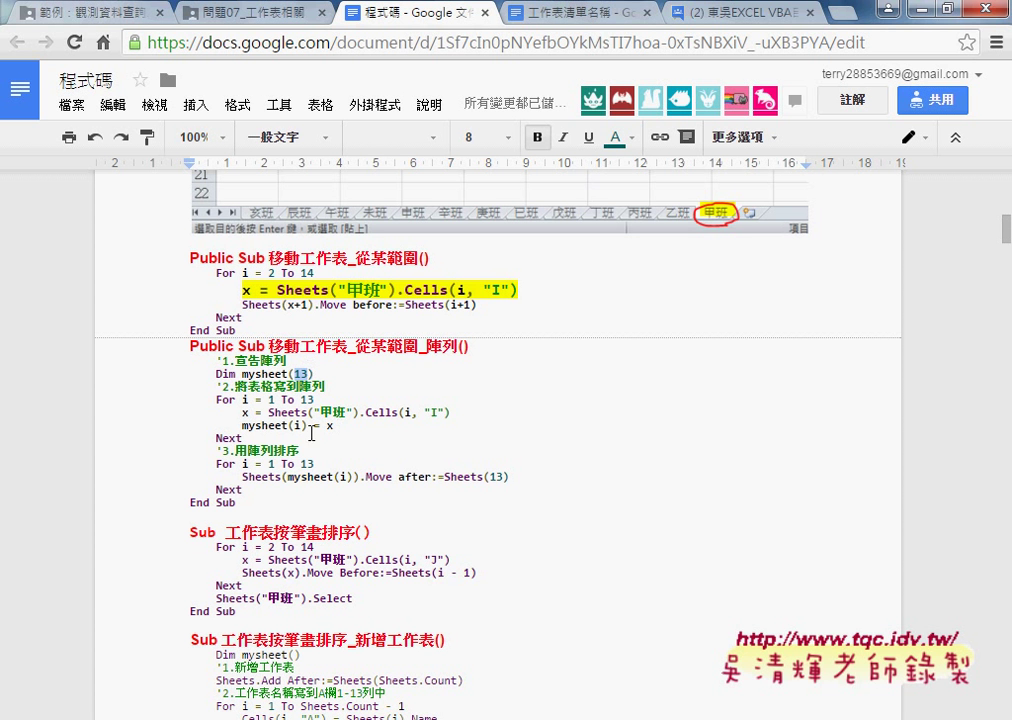
- Select the array-based sheet-moving macro, then the end of the stroke-order sorting macro
scroll(315, 428, down, 1)
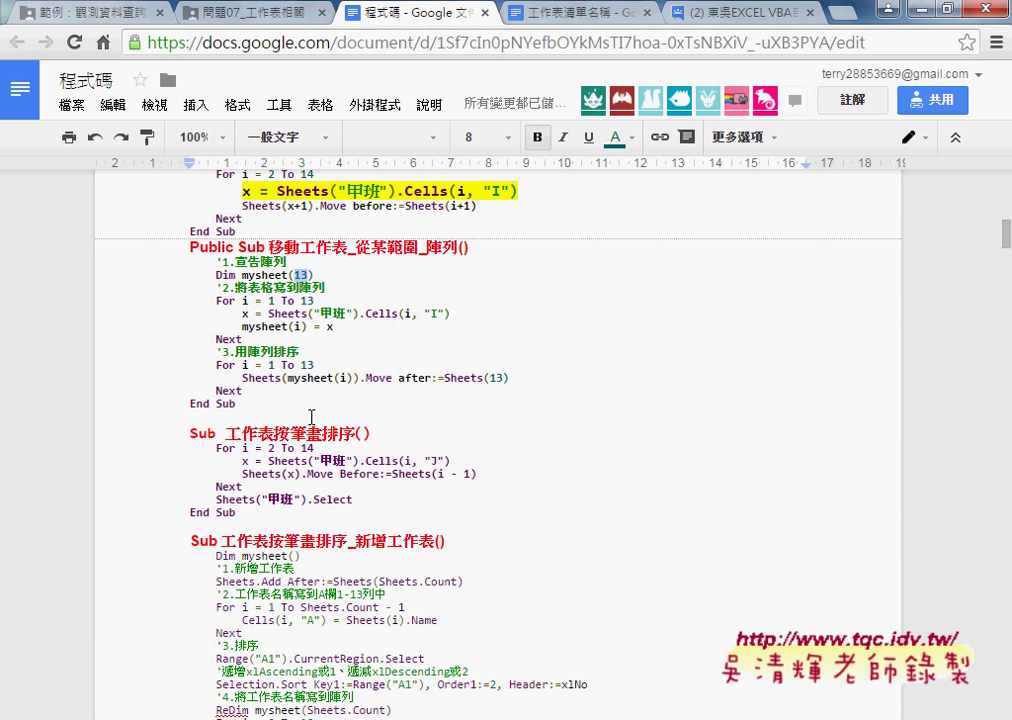
drag(312, 417, 181, 238)
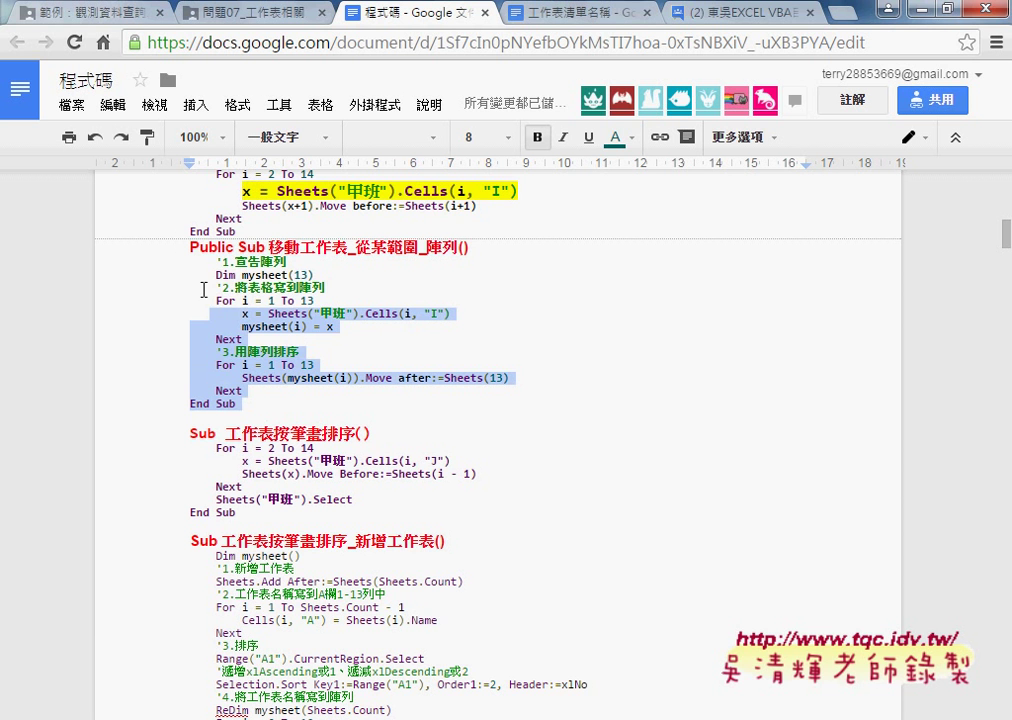
click(181, 238)
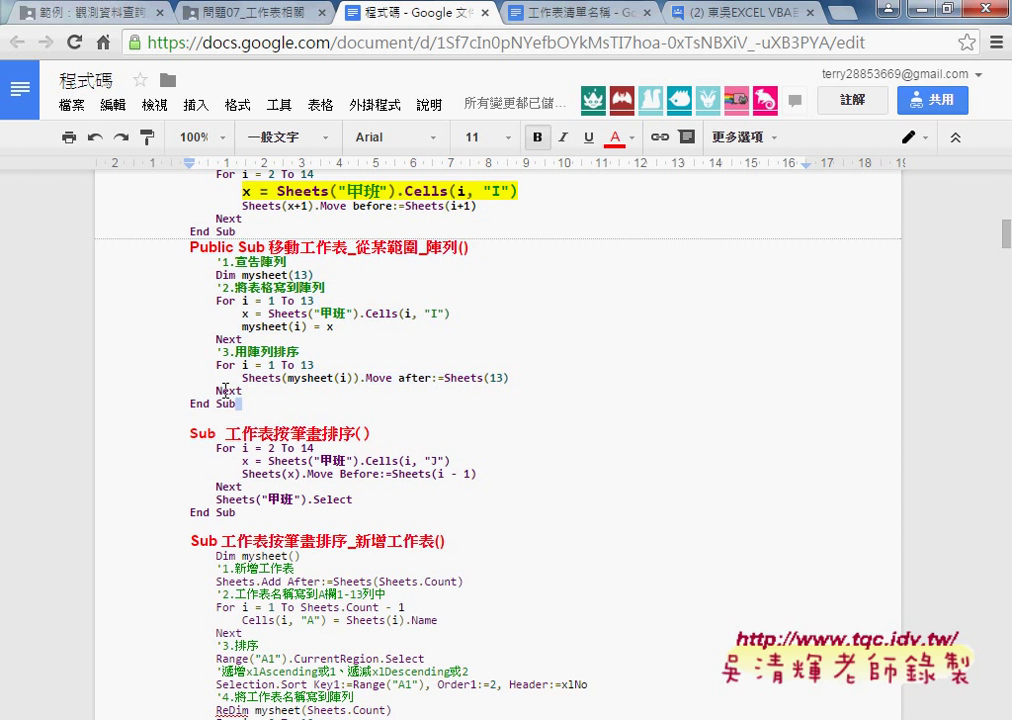
drag(239, 404, 190, 243)
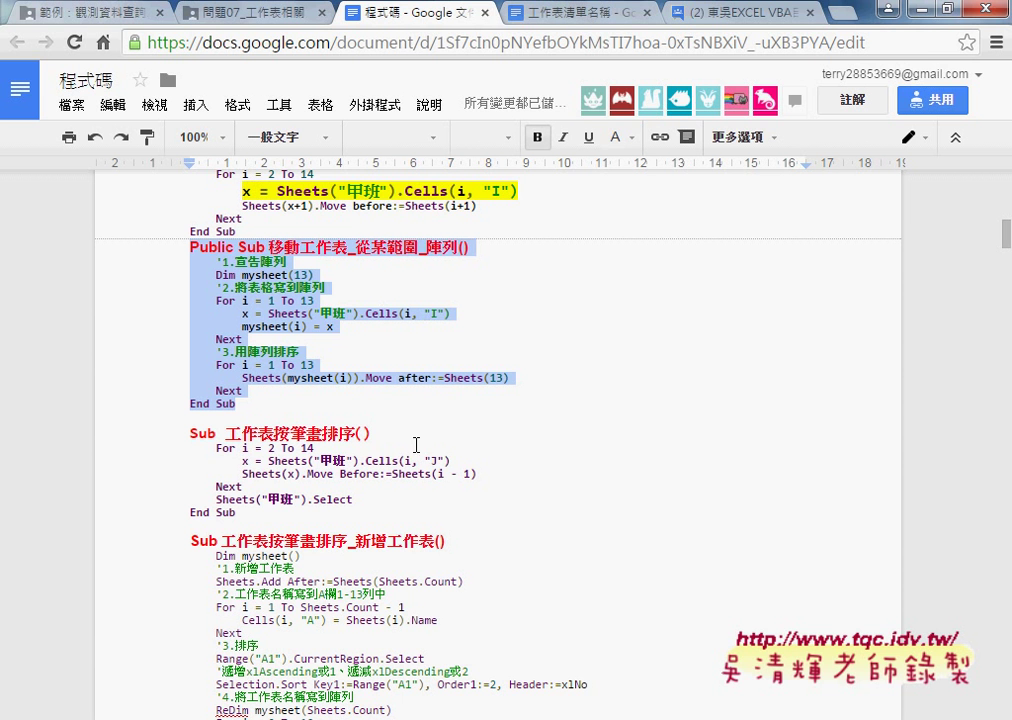
drag(240, 512, 189, 433)
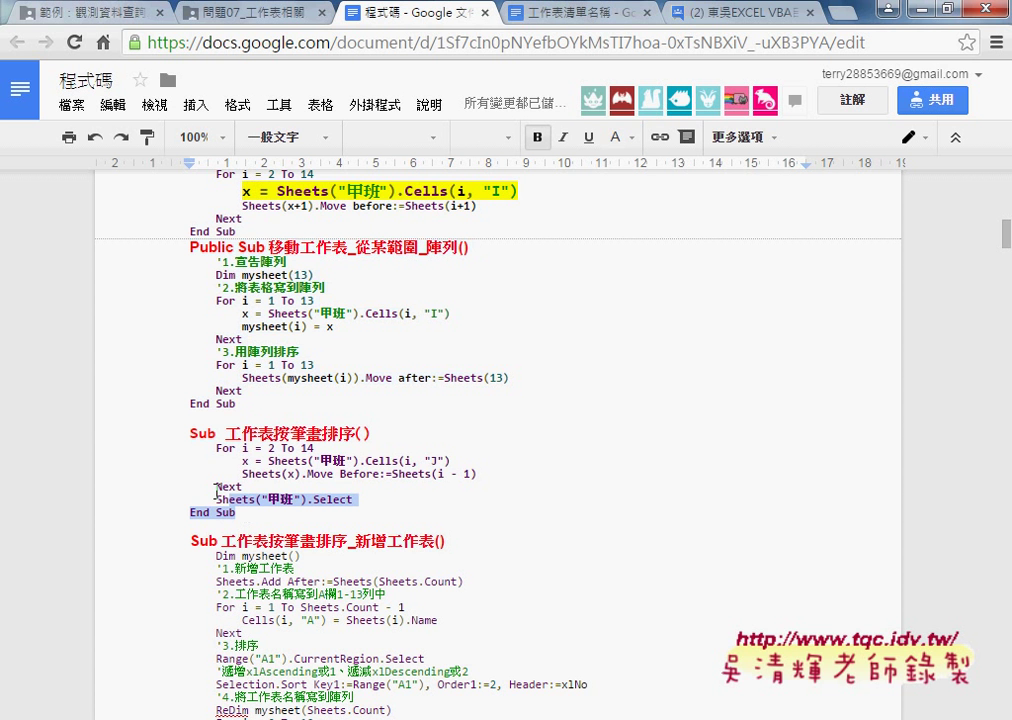
- Bring up workbook 問題07 and copy the 清單 list I1:I14 on sheet 甲班
click(935, 9)
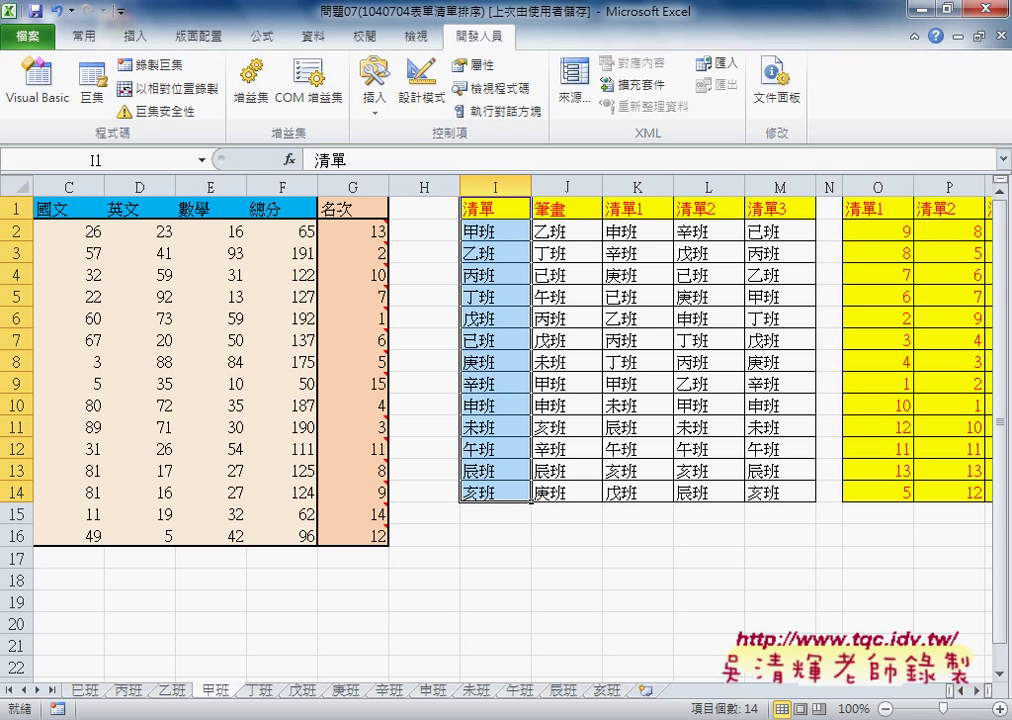
click(298, 583)
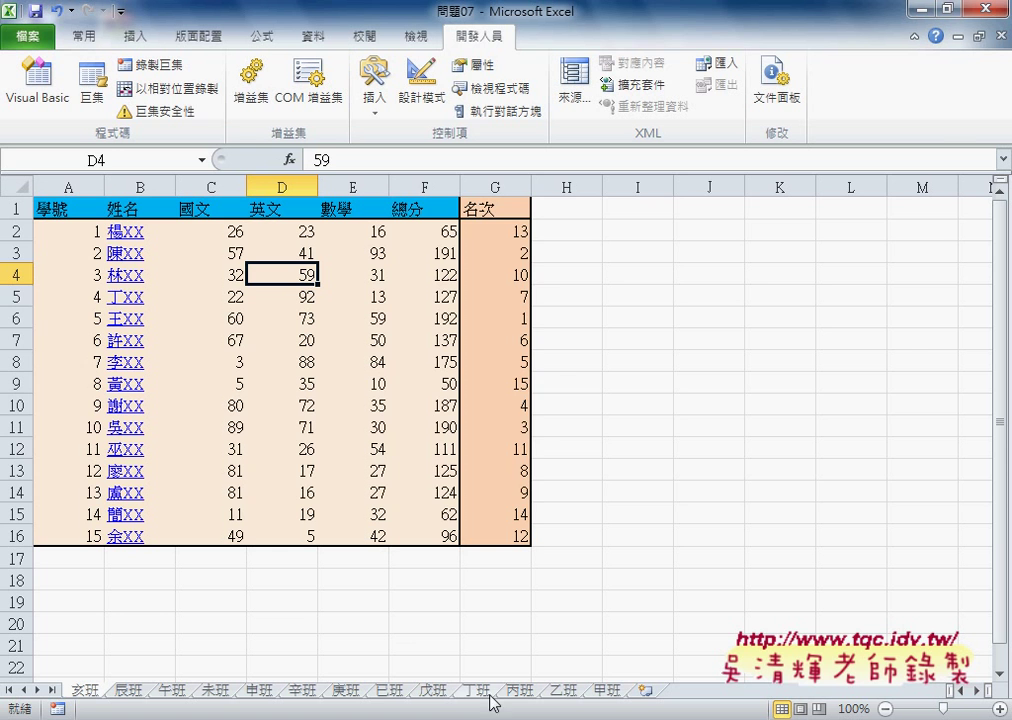
click(606, 690)
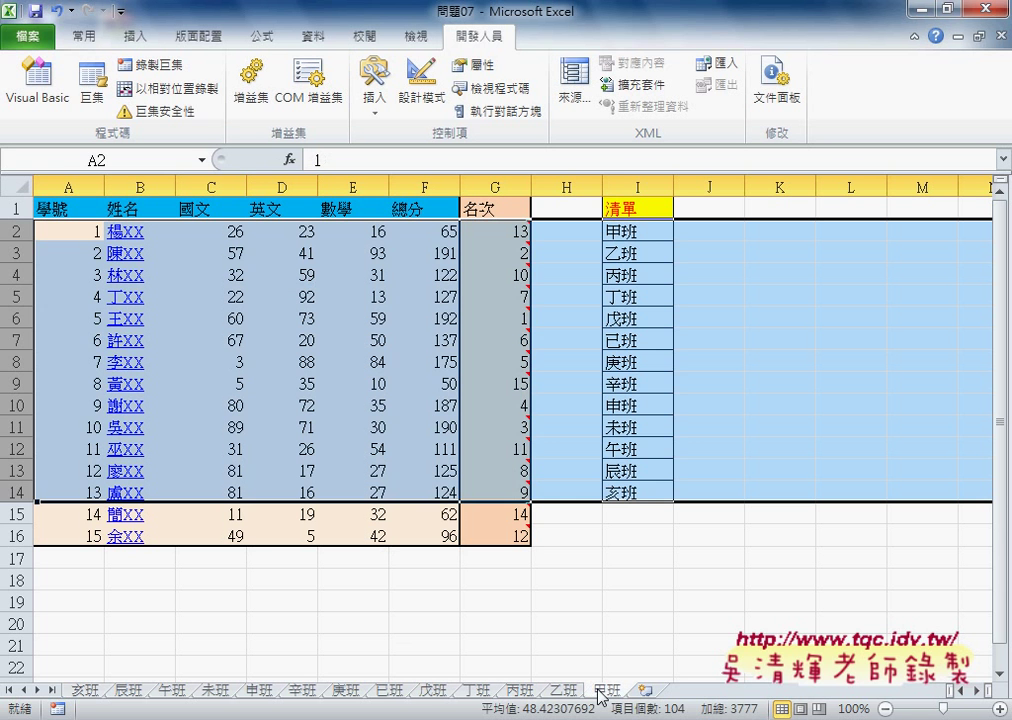
click(634, 205)
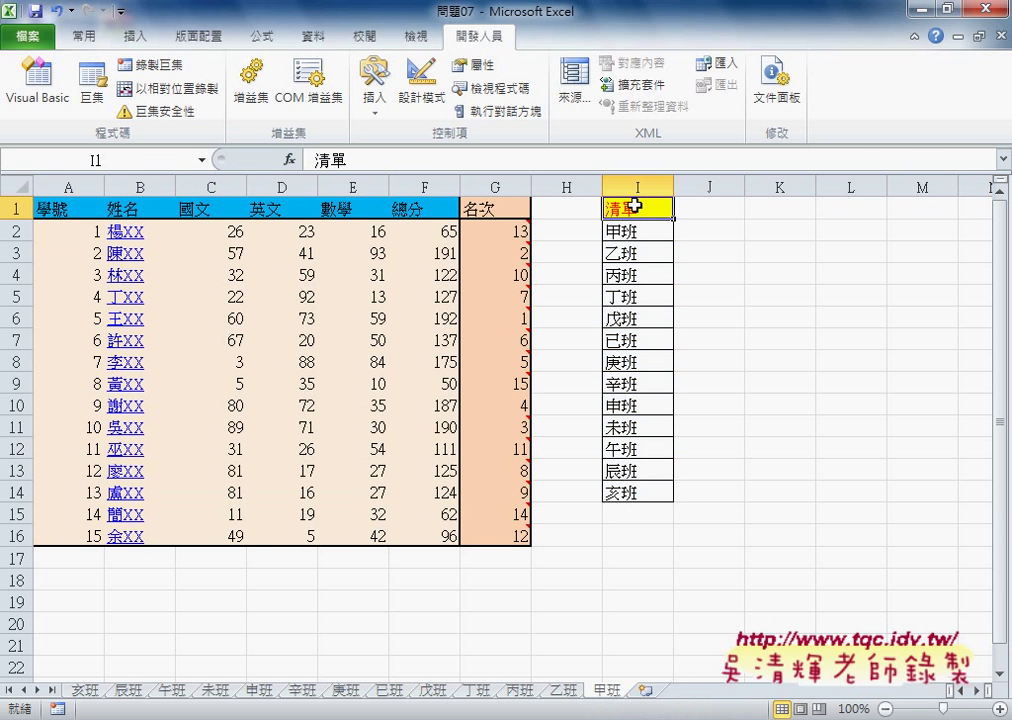
drag(634, 205, 638, 489)
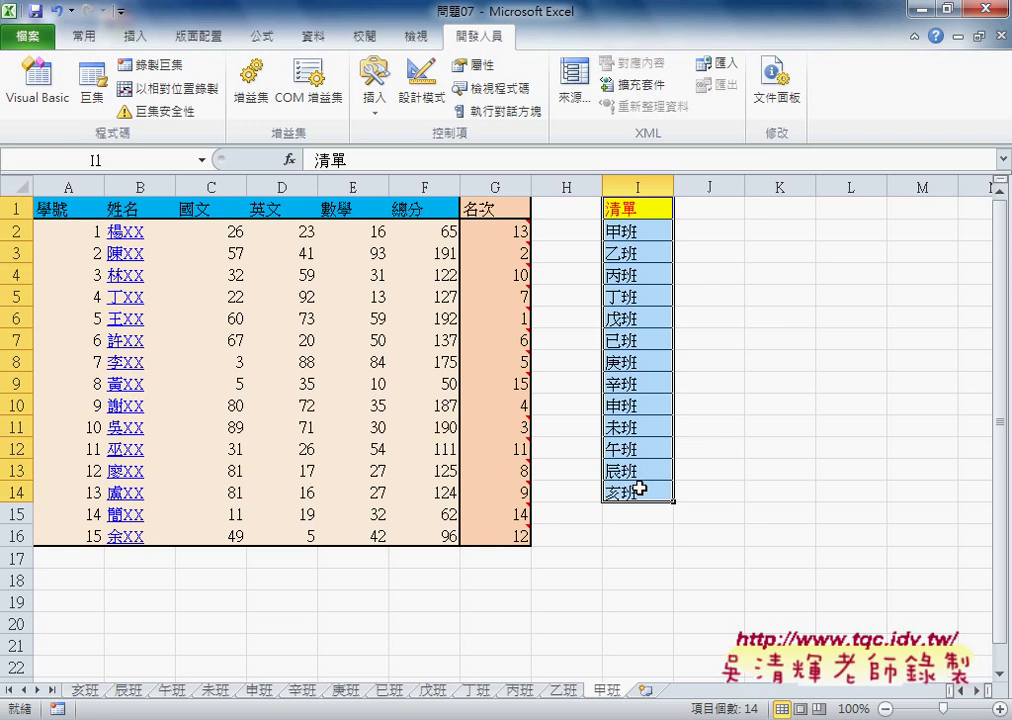
key(ctrl+c)
- Paste the list into J1 and retitle the J1 header 筆畫
click(708, 207)
key(ctrl+v)
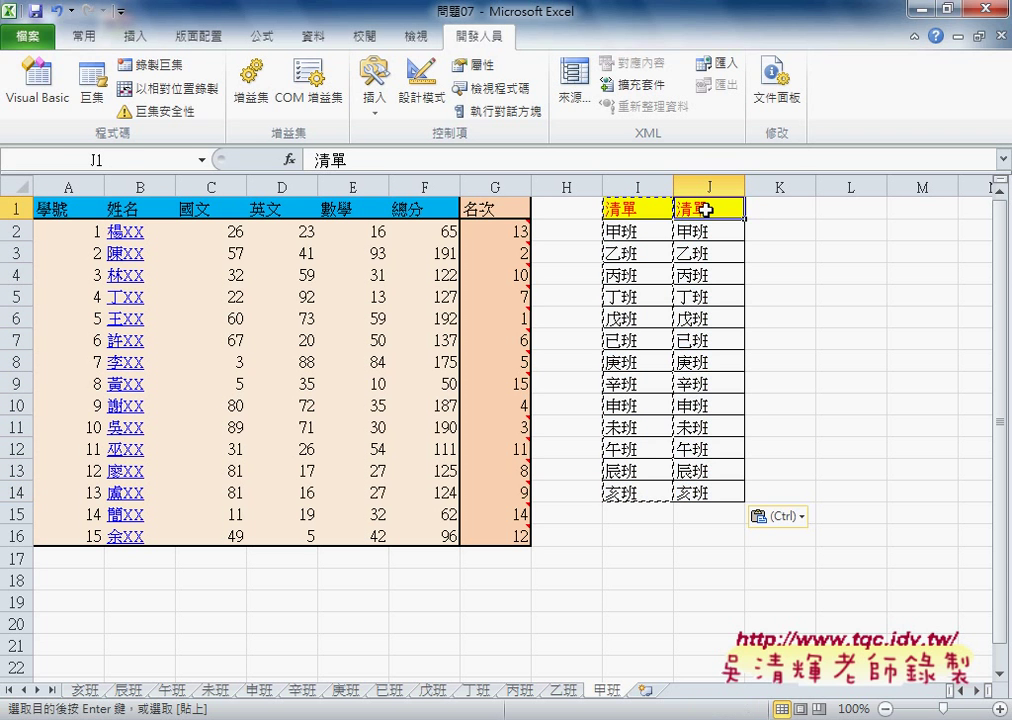
double_click(706, 209)
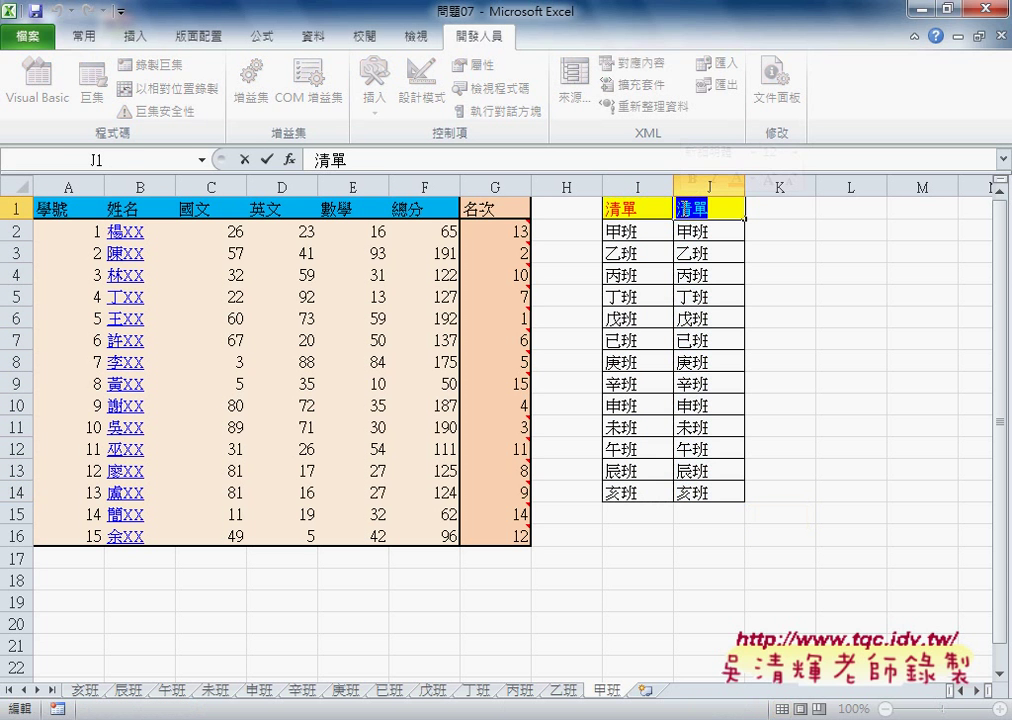
text(比)
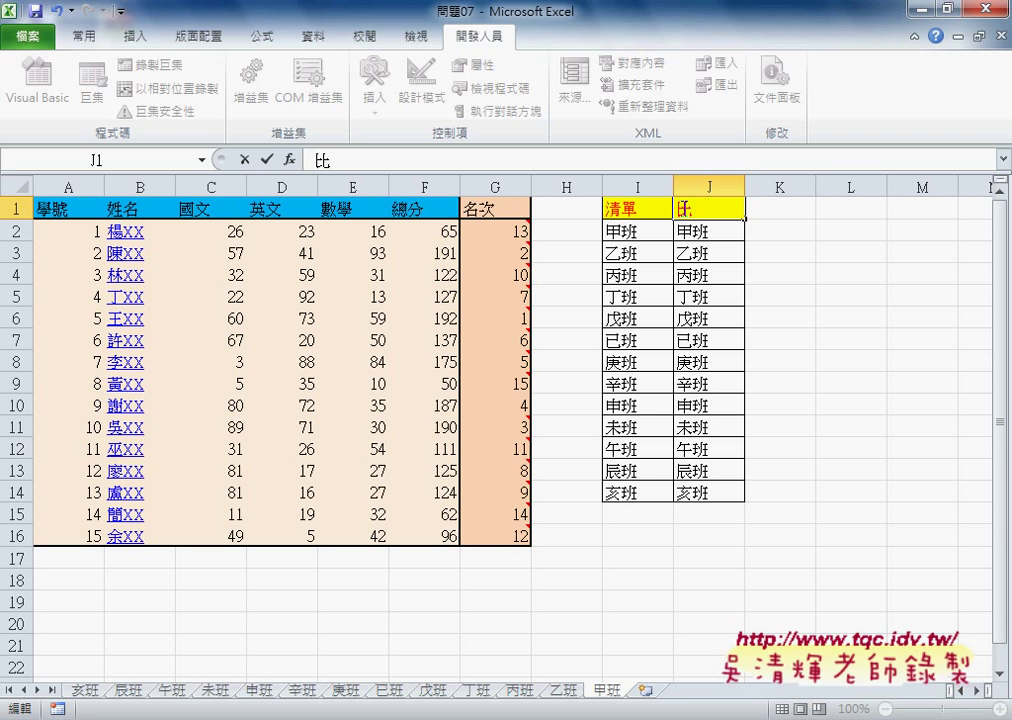
text(畫)
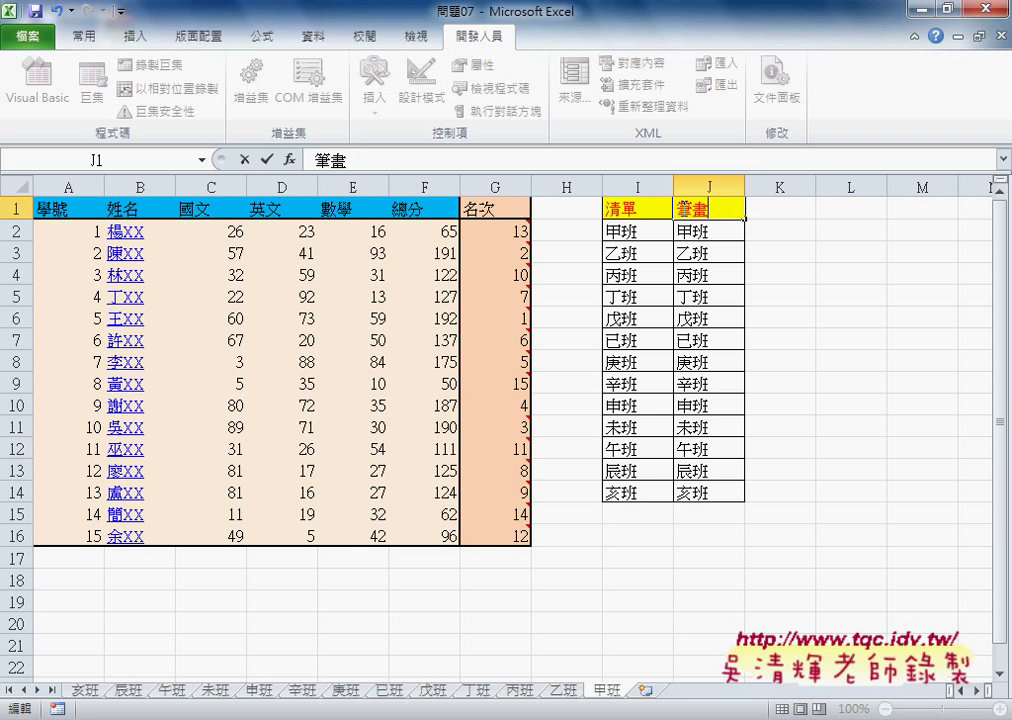
click(728, 252)
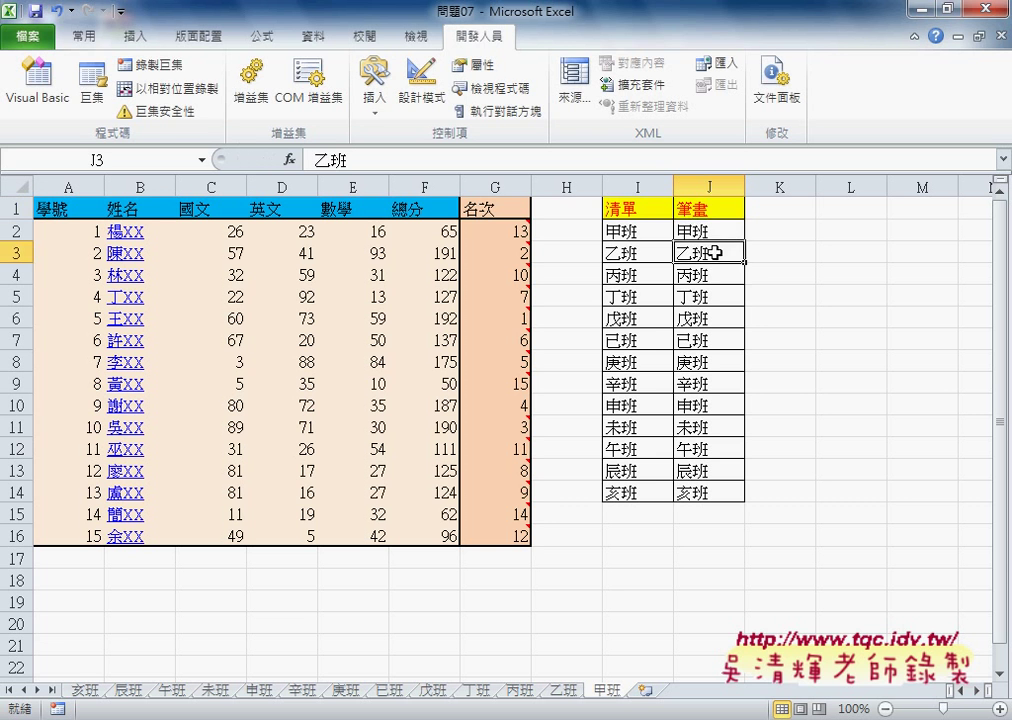
drag(707, 228, 707, 275)
click(709, 205)
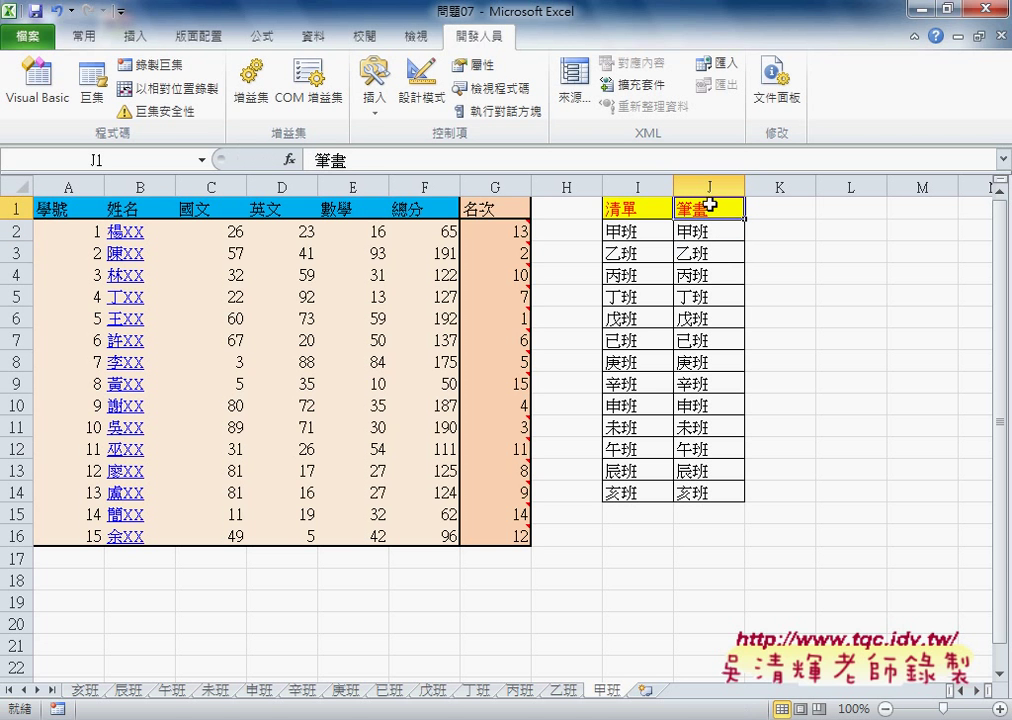
- Sort only J1:J14 by 筆畫 A to Z in stroke order, so 乙班 comes first and 庚班 last
click(309, 38)
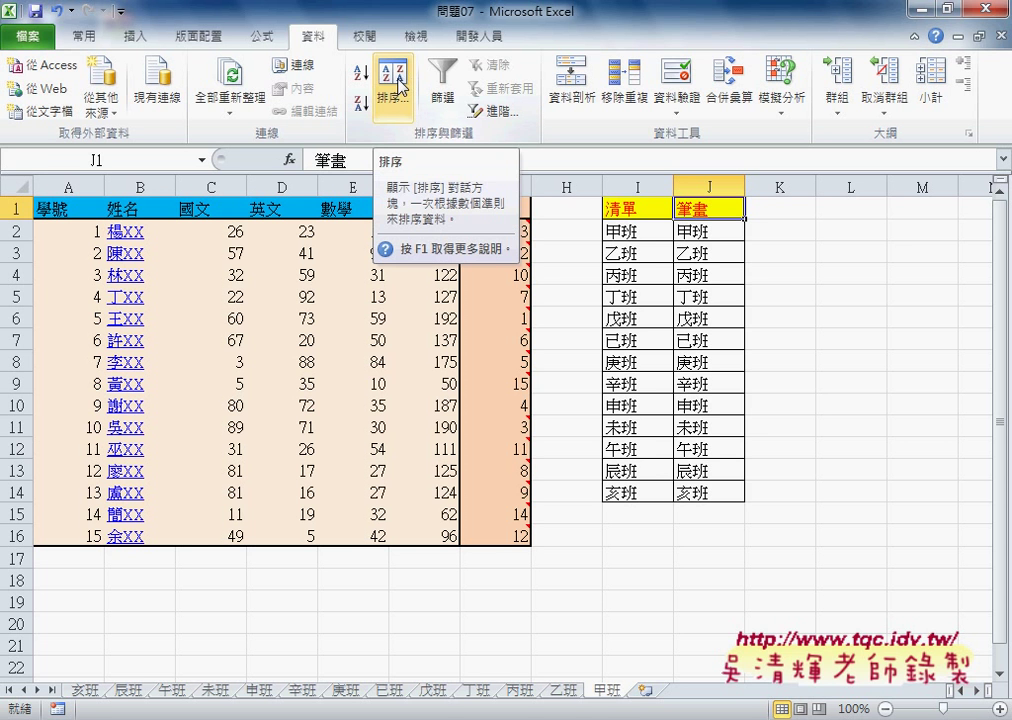
drag(704, 206, 707, 492)
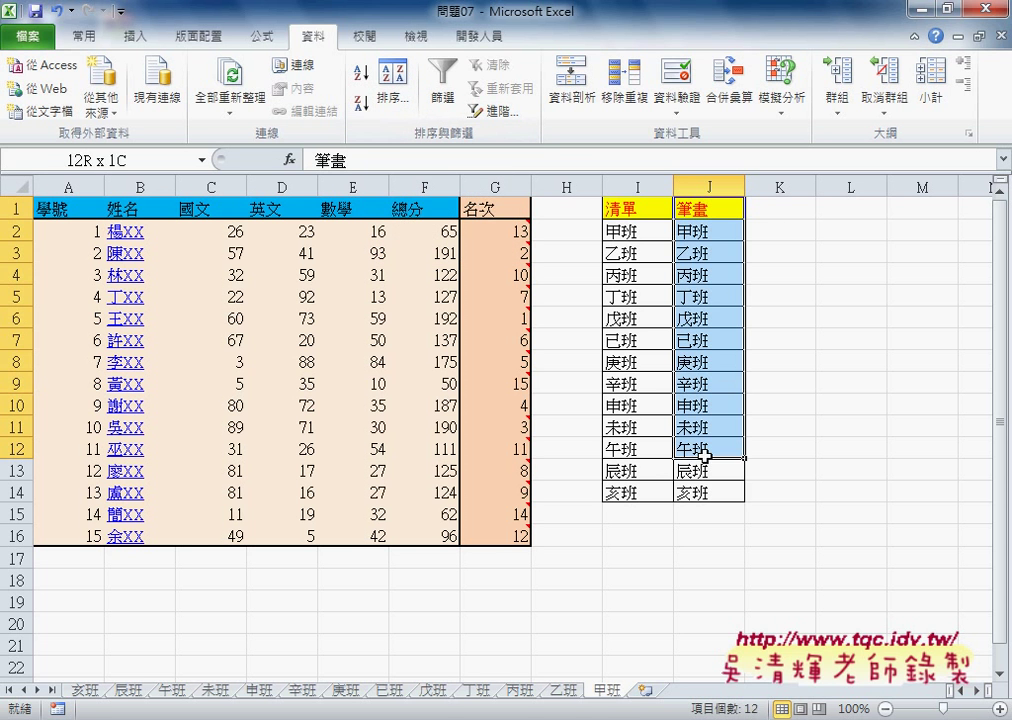
click(384, 99)
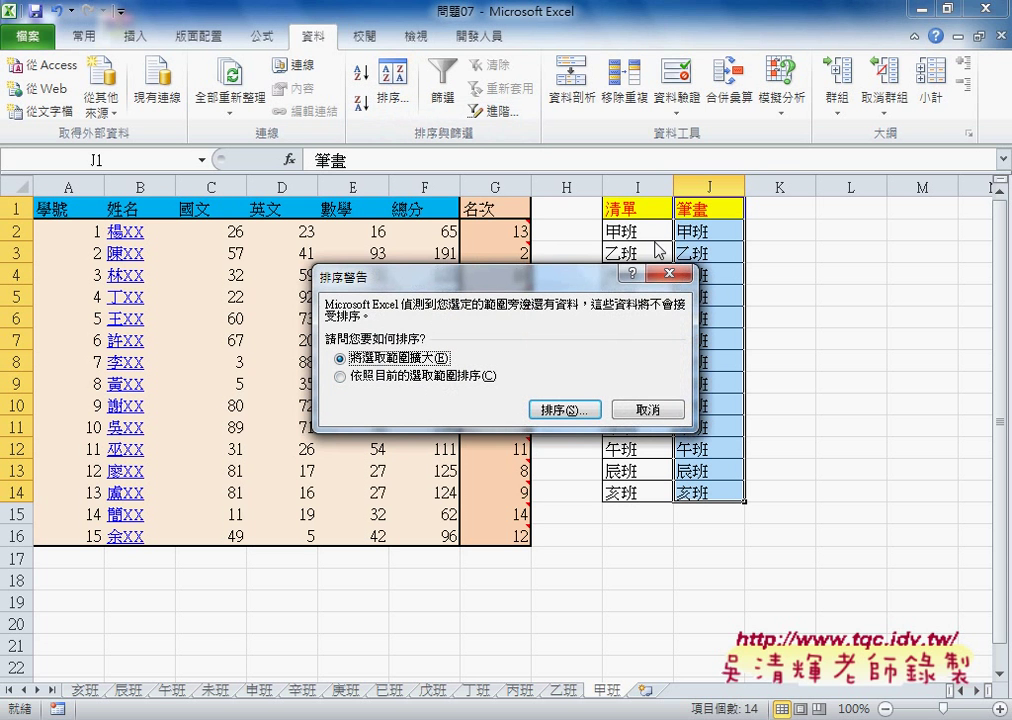
click(414, 378)
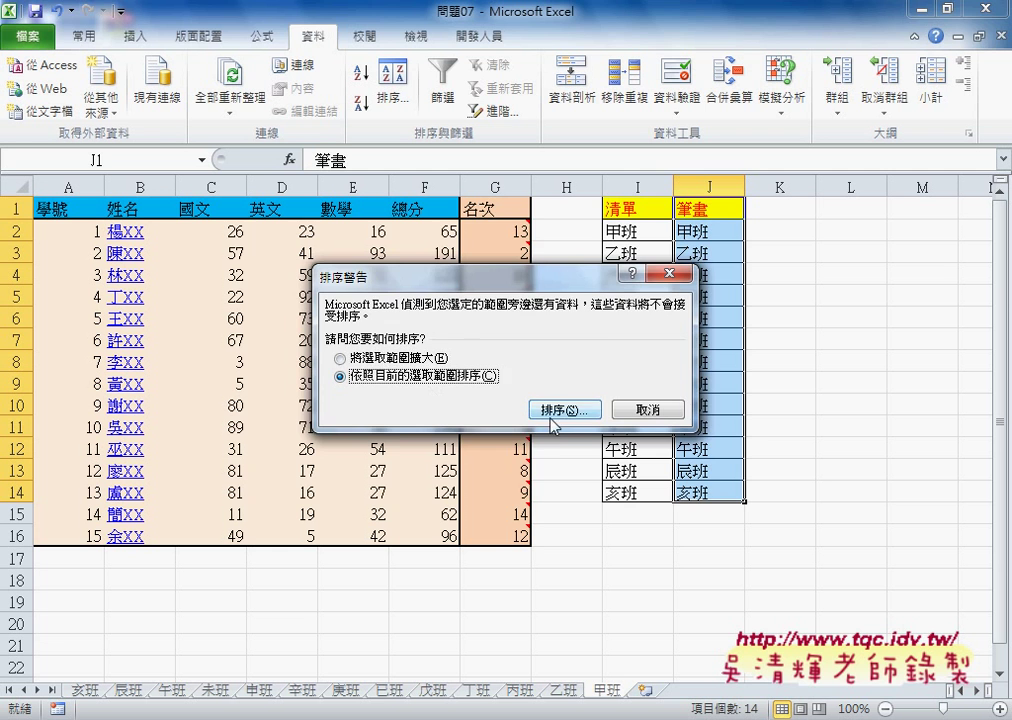
click(556, 409)
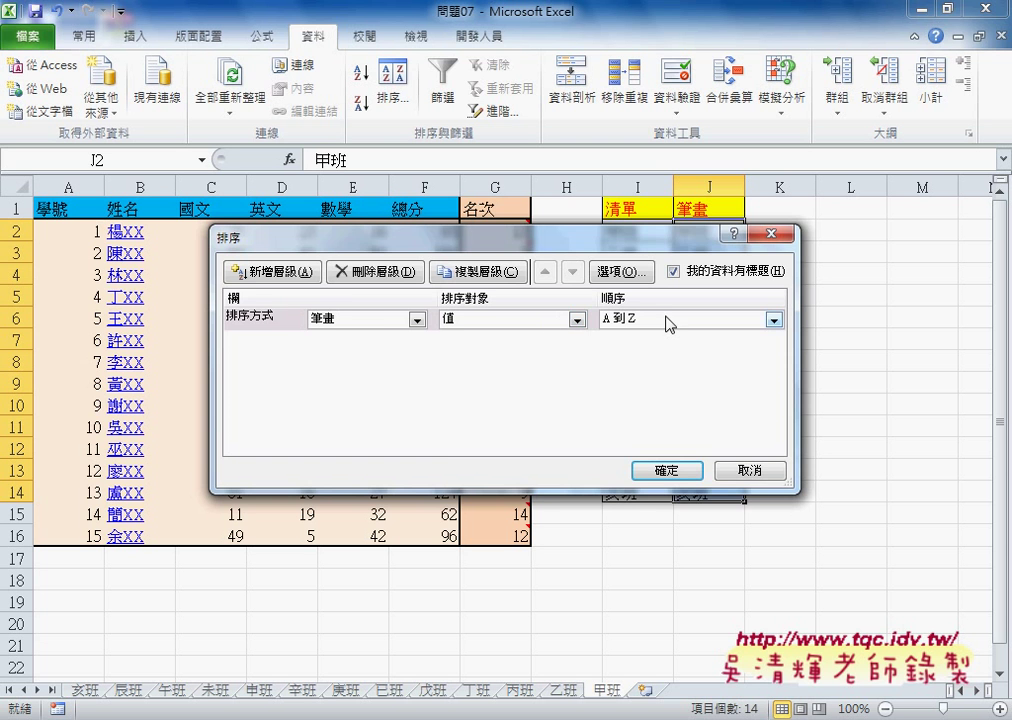
drag(664, 236, 524, 240)
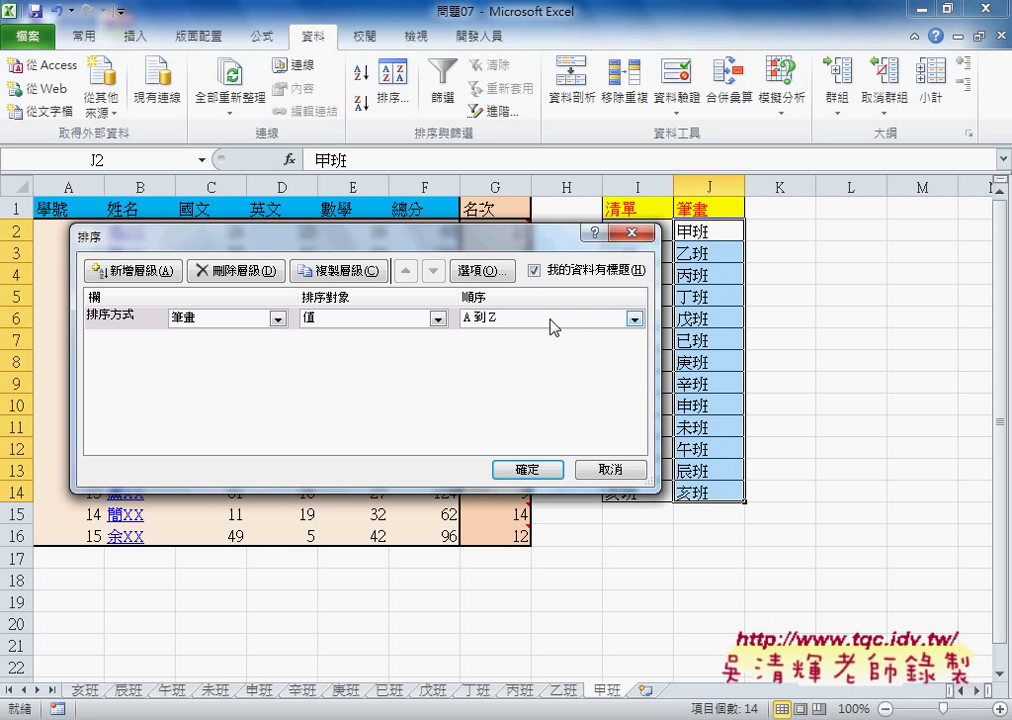
click(555, 474)
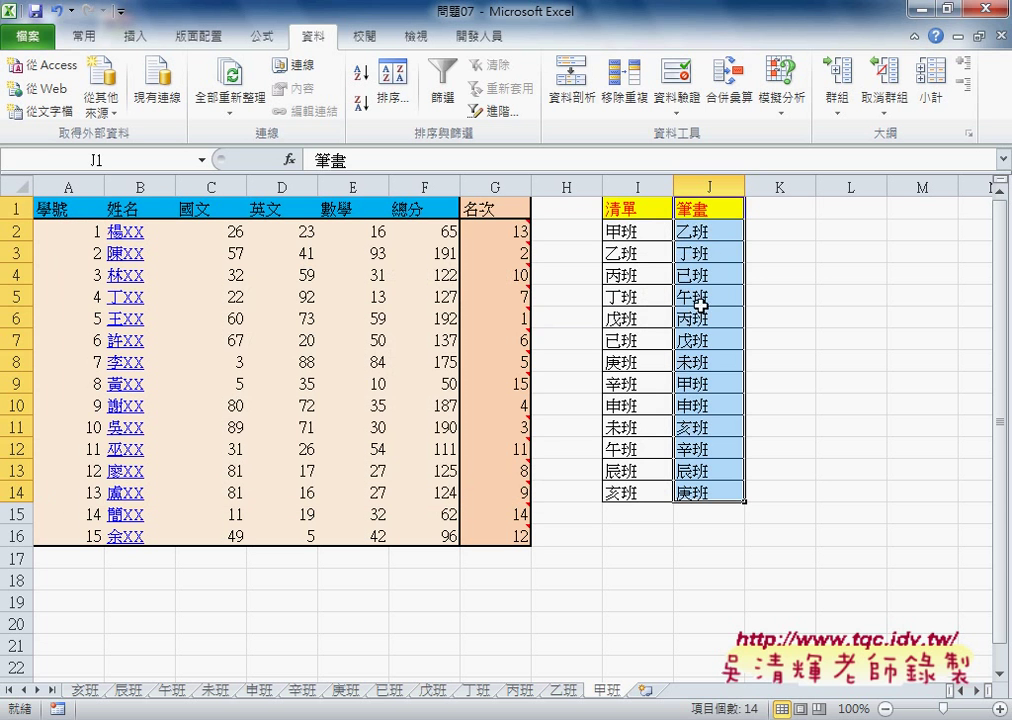
- Select the sorted names J2:J14, then compare the whole 清單 and 筆畫 columns
drag(708, 236, 713, 481)
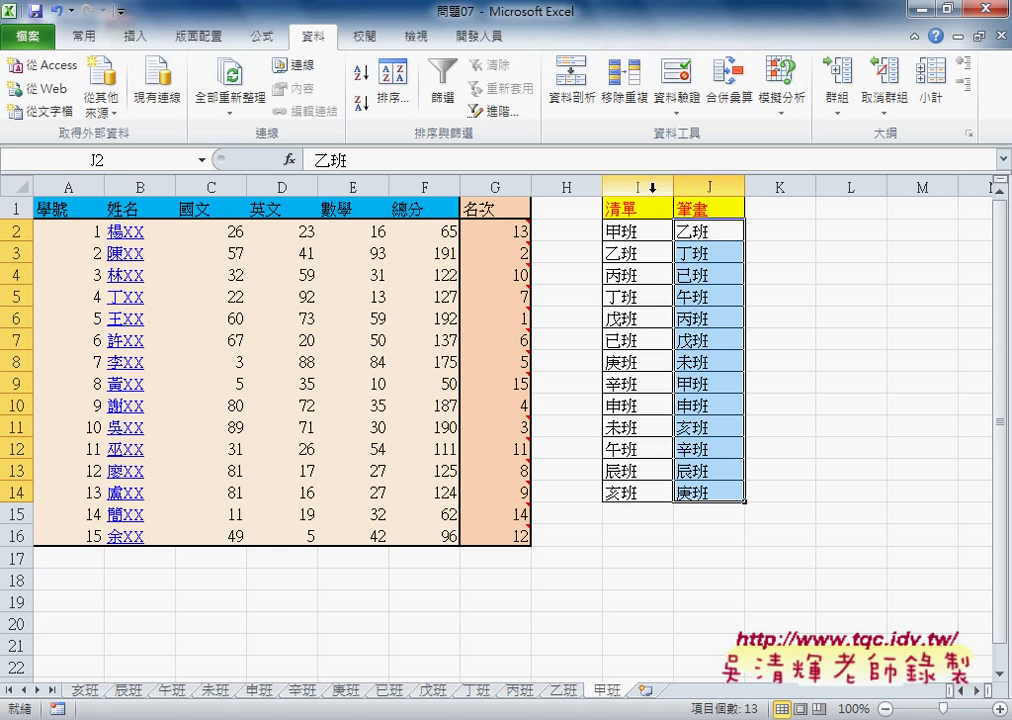
click(652, 187)
click(706, 186)
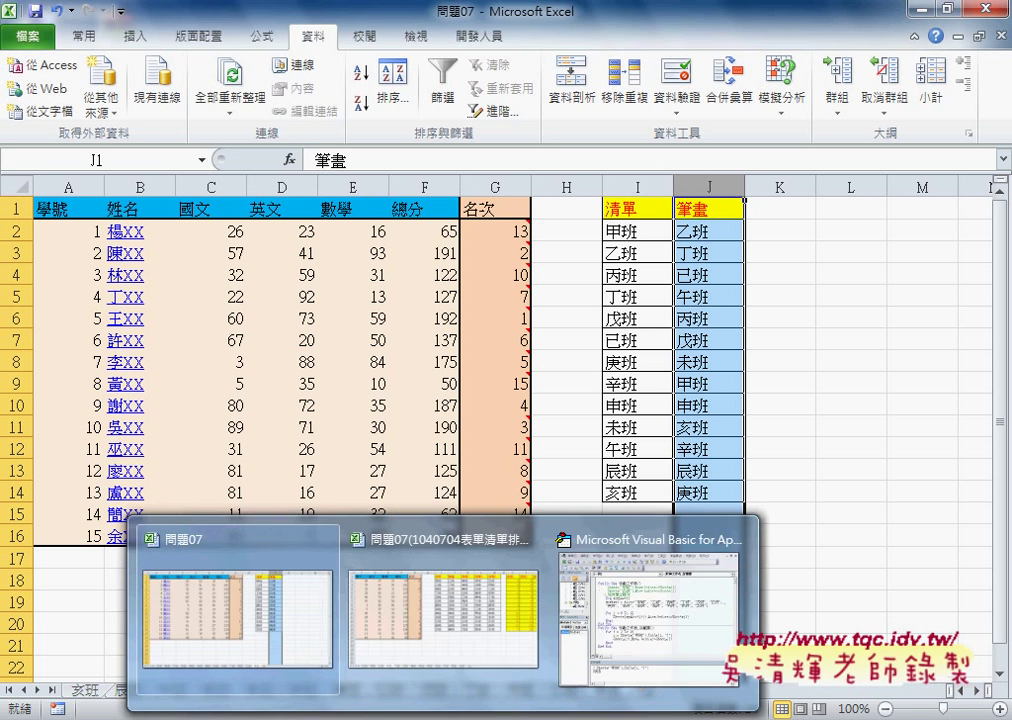
- Switch to the Google Docs code notes, then bring the 問題07.xlsx VBA editor to the front
key(alt+Tab)
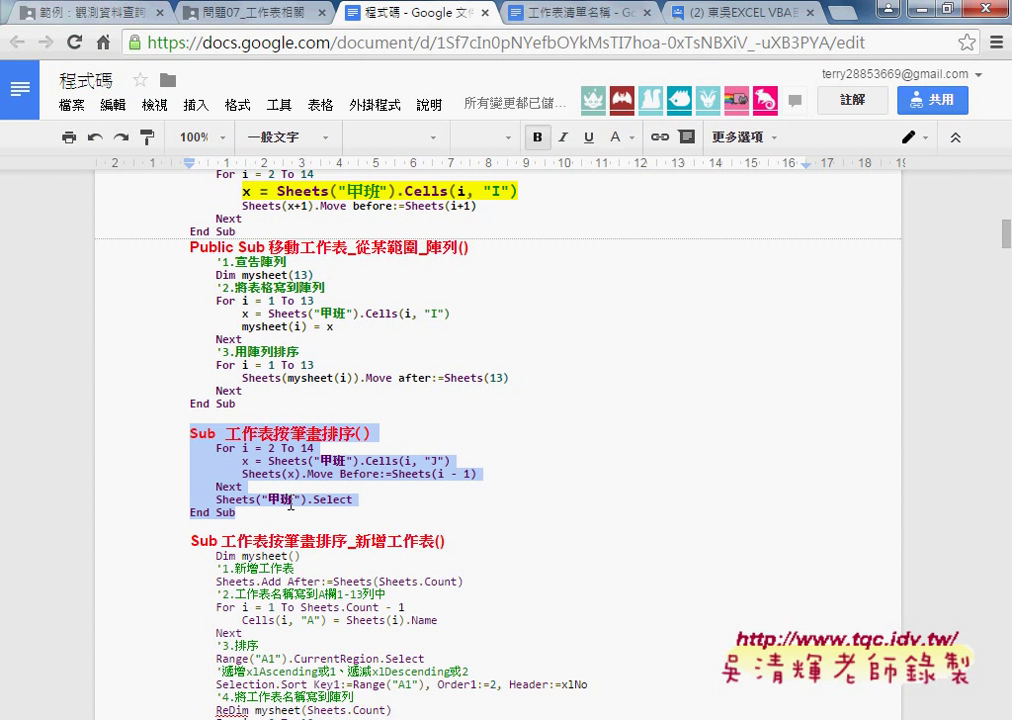
click(455, 715)
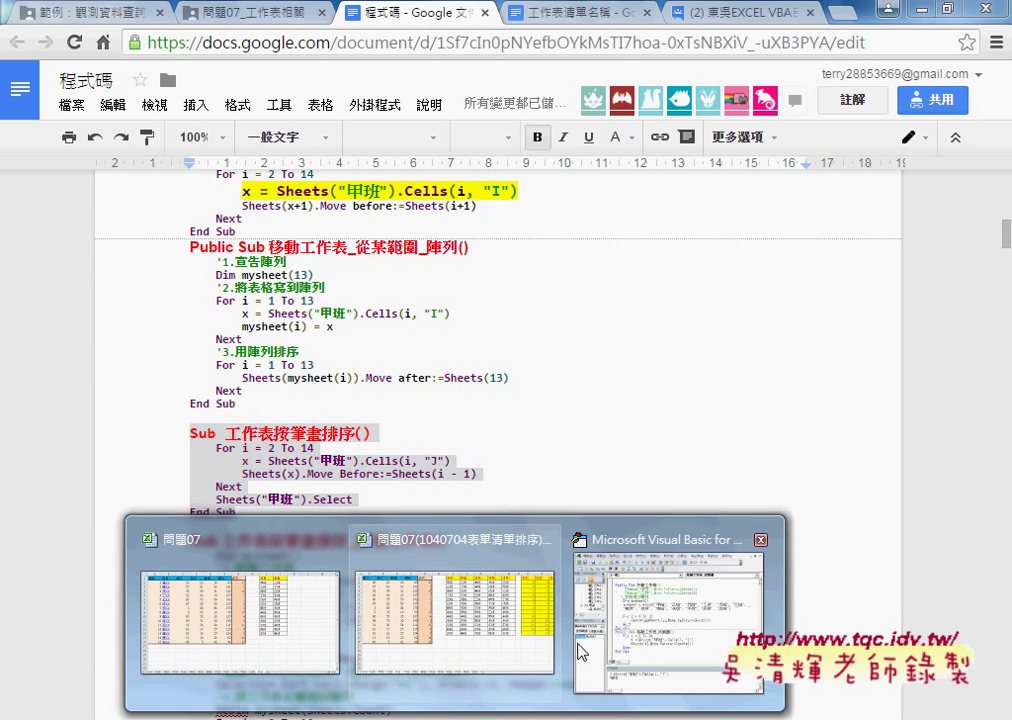
click(588, 650)
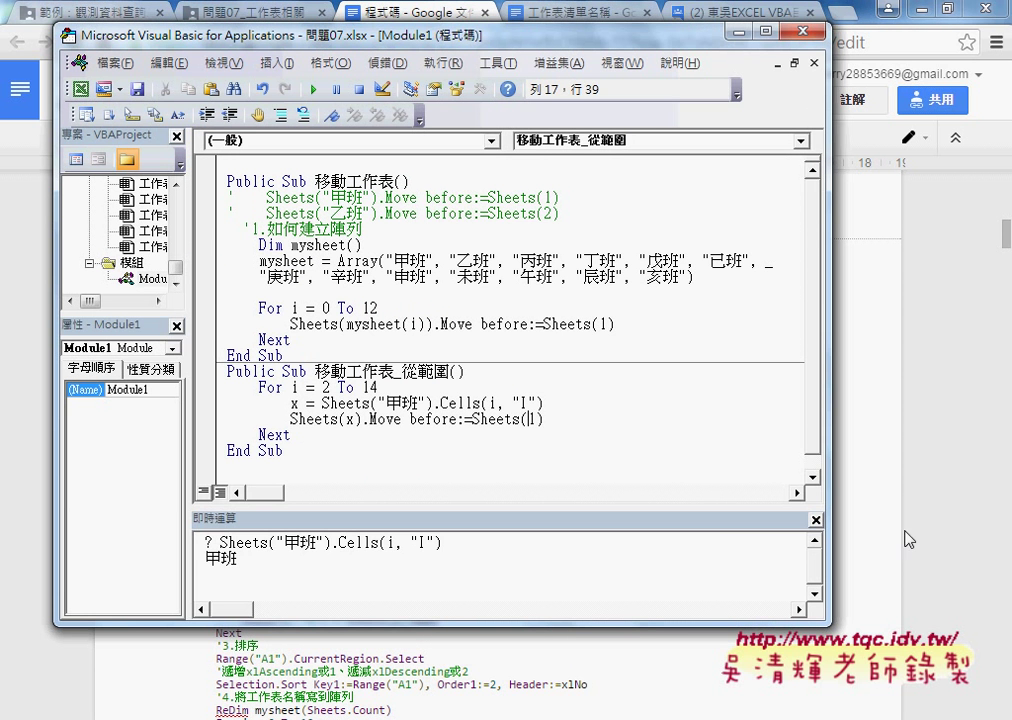
- Close the Immediate window and paste 工作表按筆畫排序 below 移動工作表_從範圍, deleting the blank line
click(816, 520)
click(265, 475)
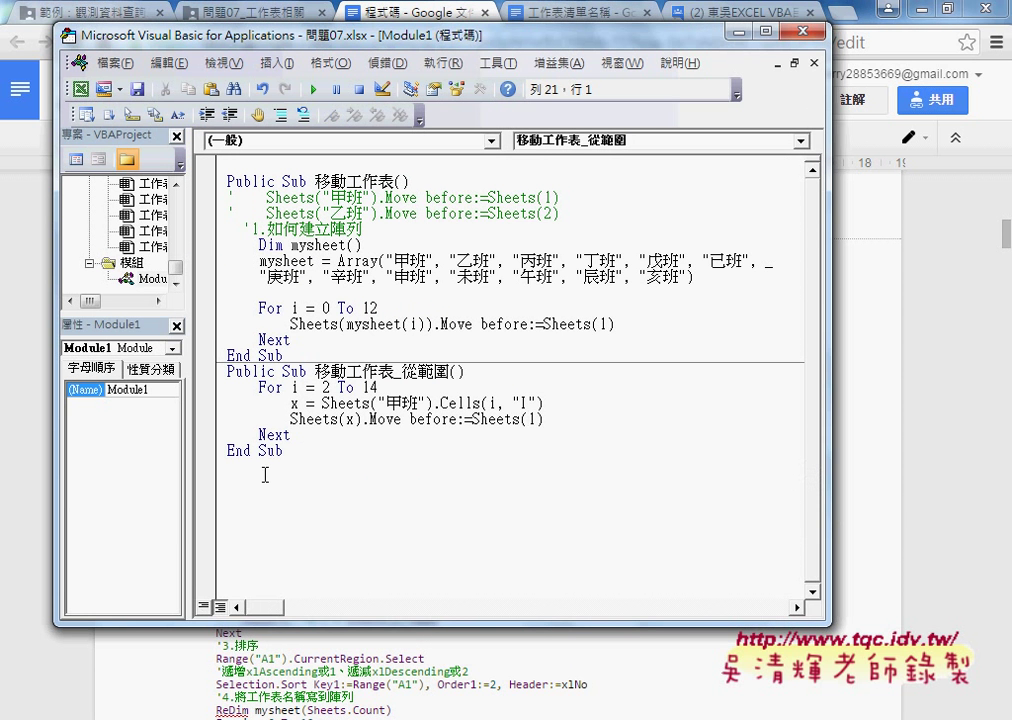
text(Sub 工作表按筆畫排序()     For i = 2 To 14         x = Sheets("甲班").Cells(i, "J")         Sheets(x).Move Before:=Sheets(i - 1)     Next     Sheets("甲班").Select End Sub)
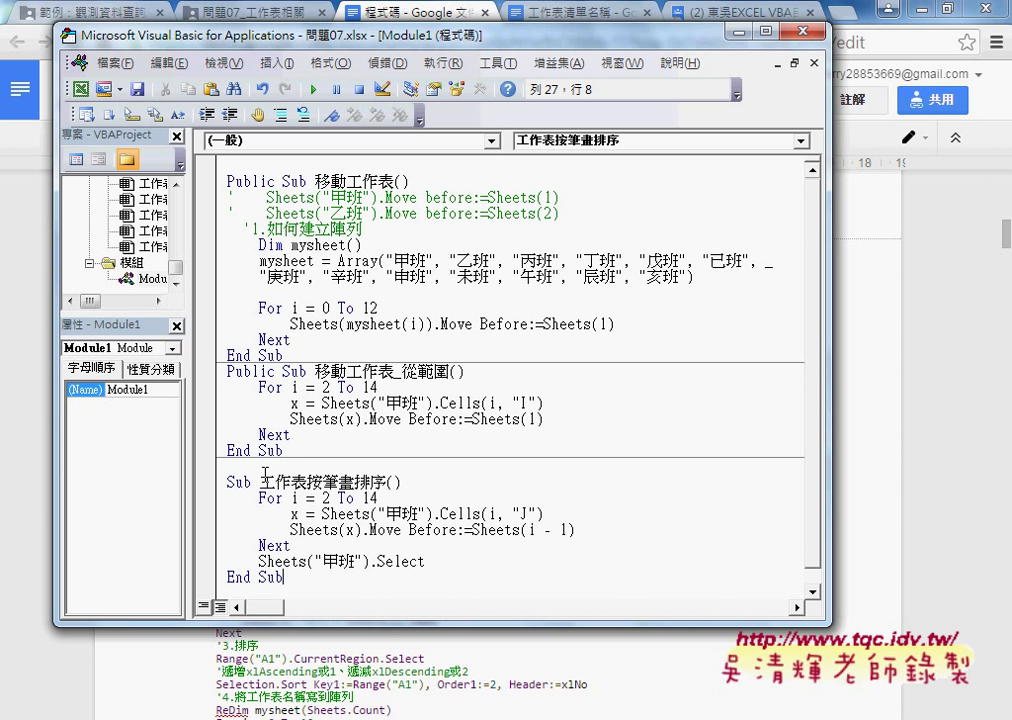
click(295, 450)
key(Delete)
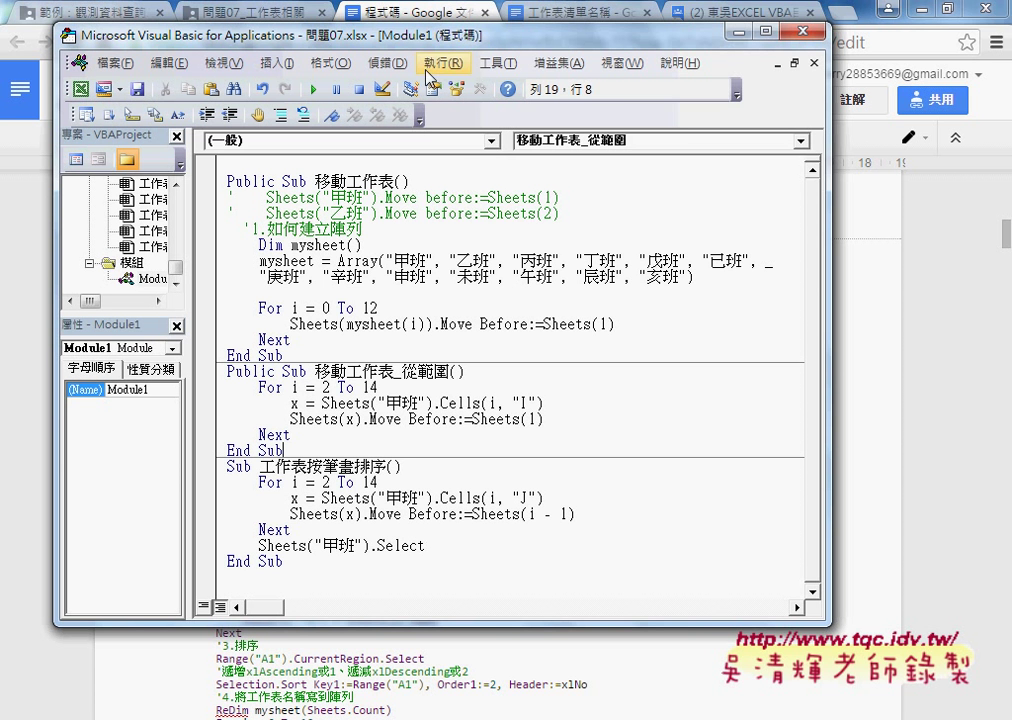
drag(463, 38, 450, 30)
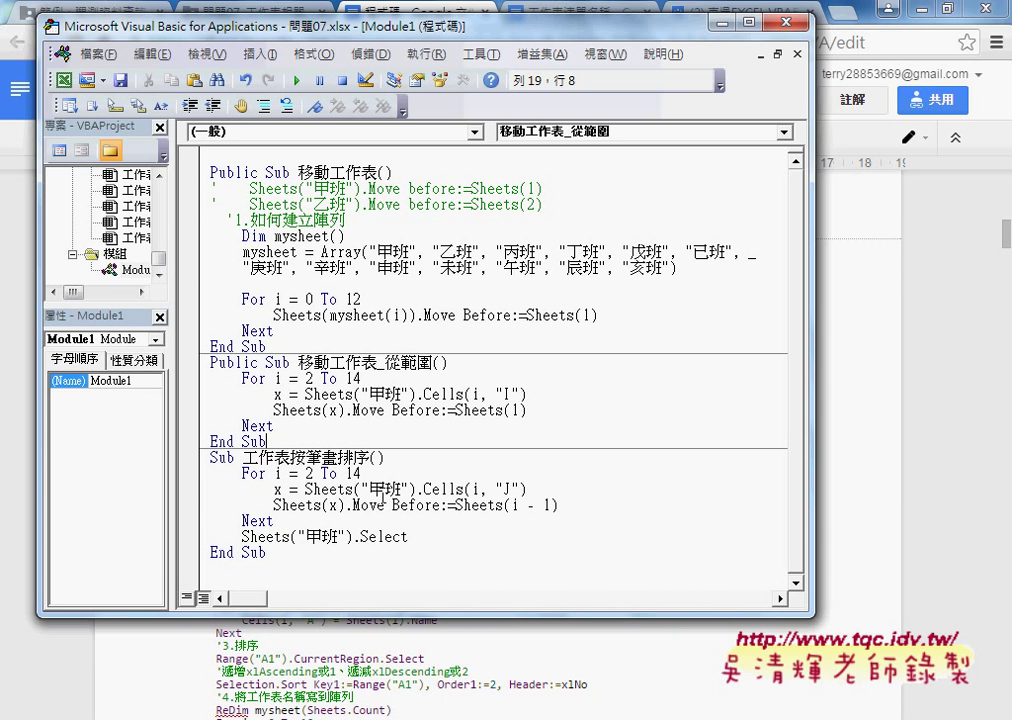
- Check the "J" column reference in the macro's Cells line, then minimise Chrome to reveal sheet 甲班
double_click(517, 489)
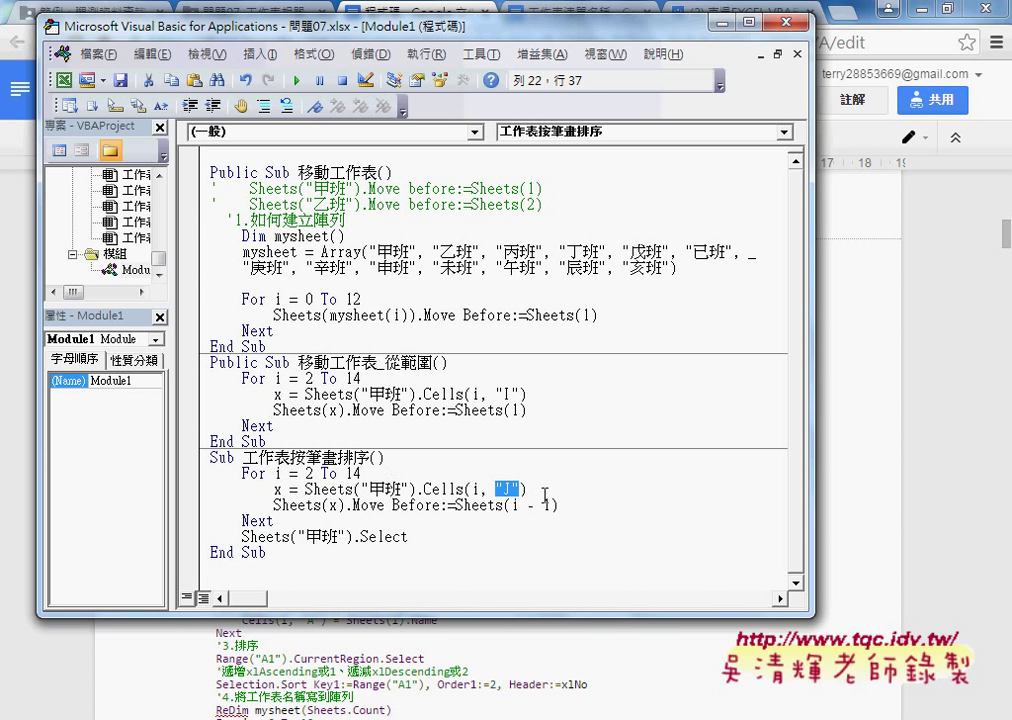
mouse_move(510, 489)
mouse_down()
mouse_move(510, 512)
mouse_move(286, 487)
mouse_up()
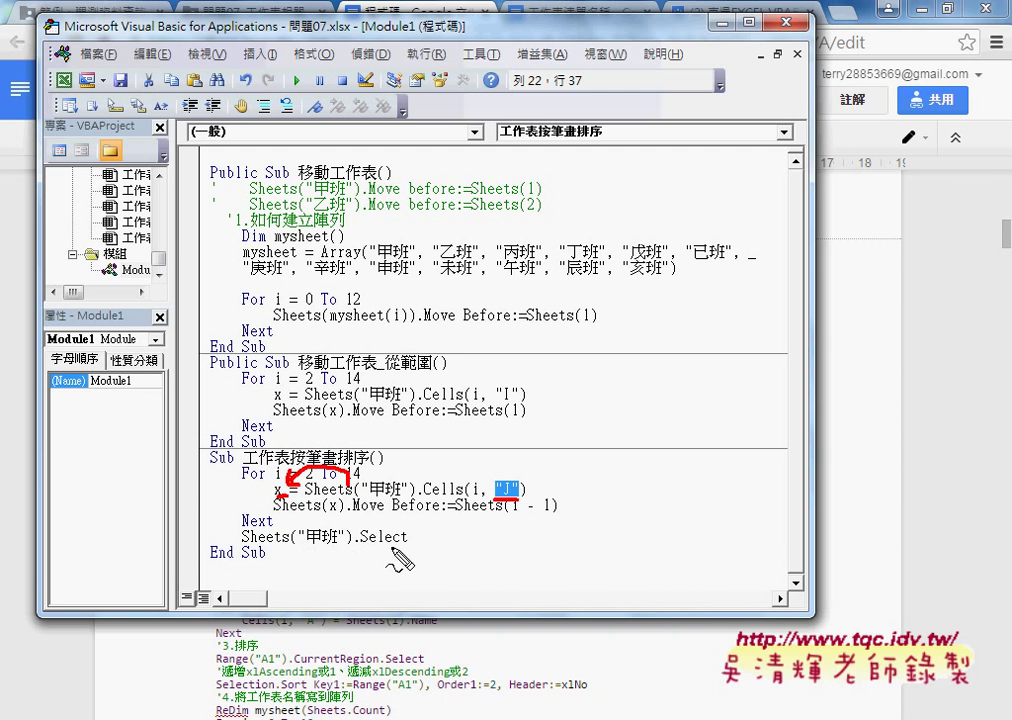
drag(407, 542, 241, 546)
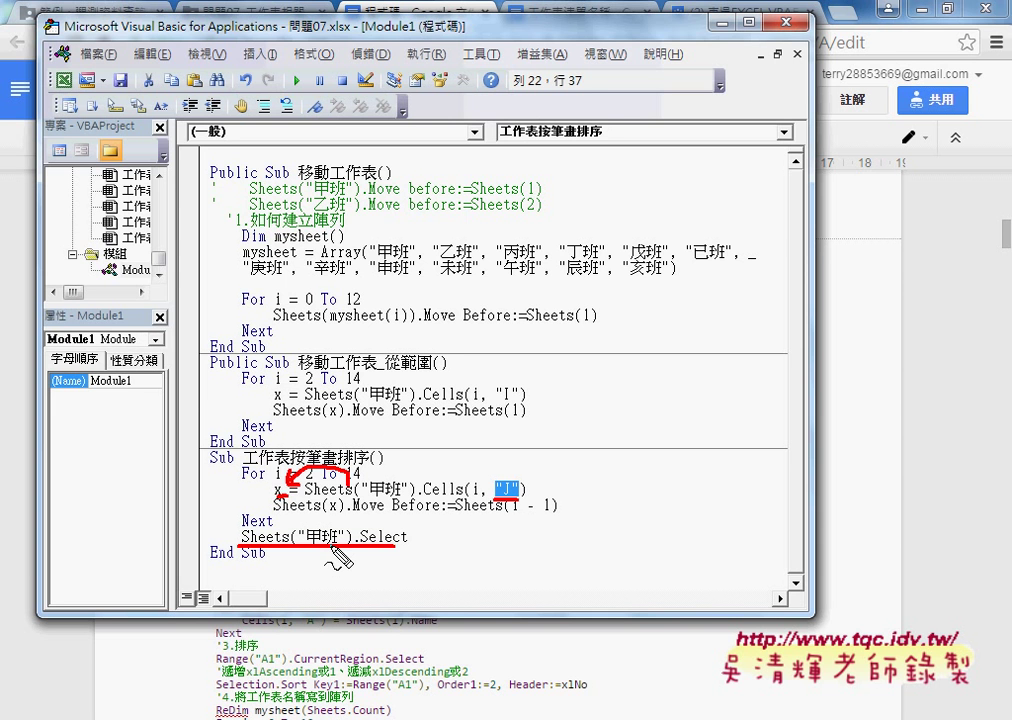
key(Escape)
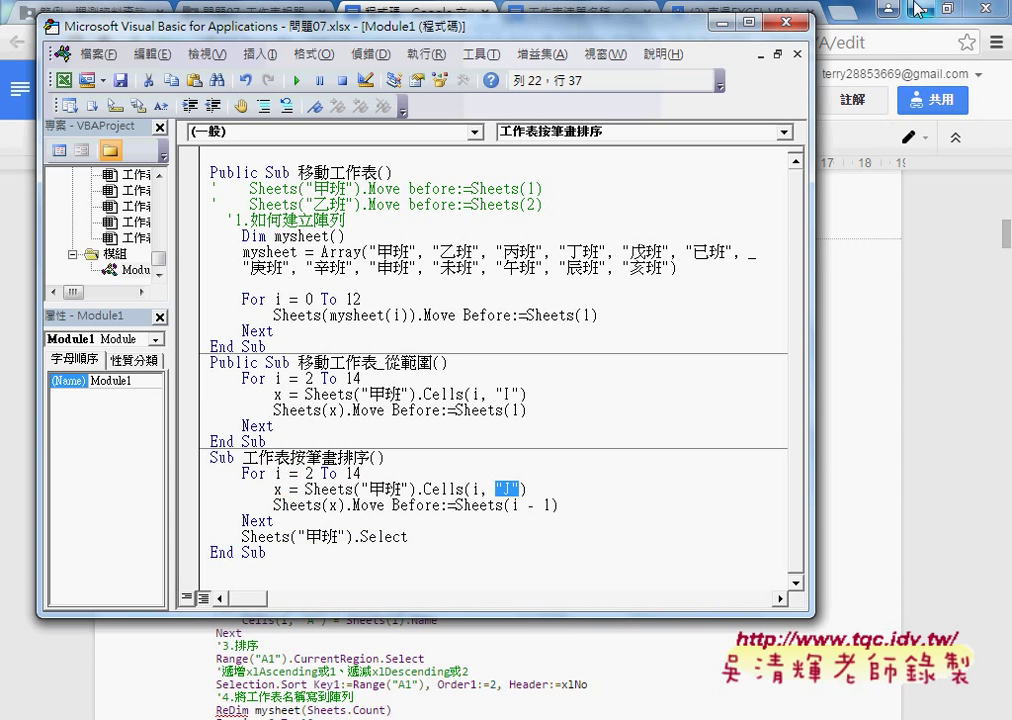
click(915, 5)
- Step through 工作表按筆畫排序 with F8 for the 乙班 and 丁班 moves, then run it to completion
drag(515, 35, 783, 32)
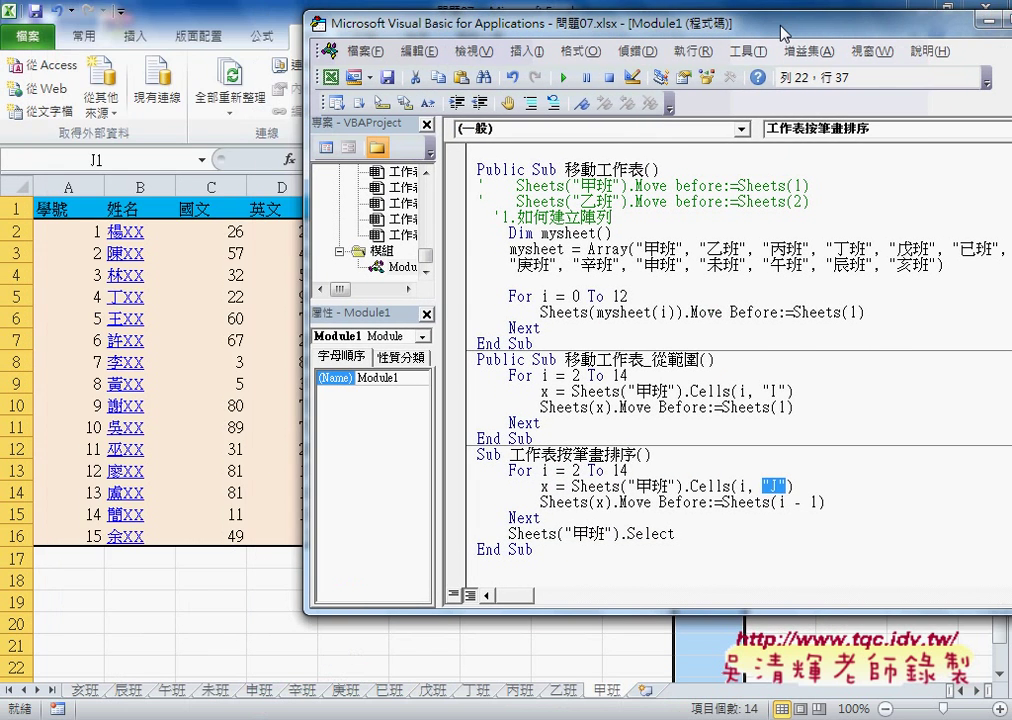
click(619, 502)
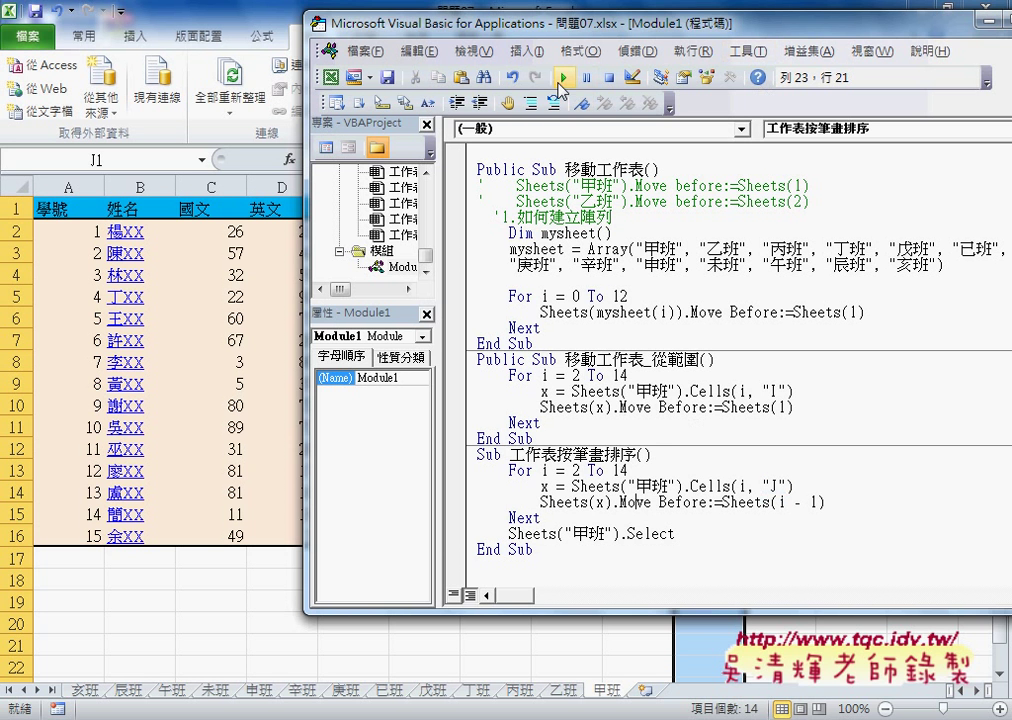
key(F8)
key(F8)
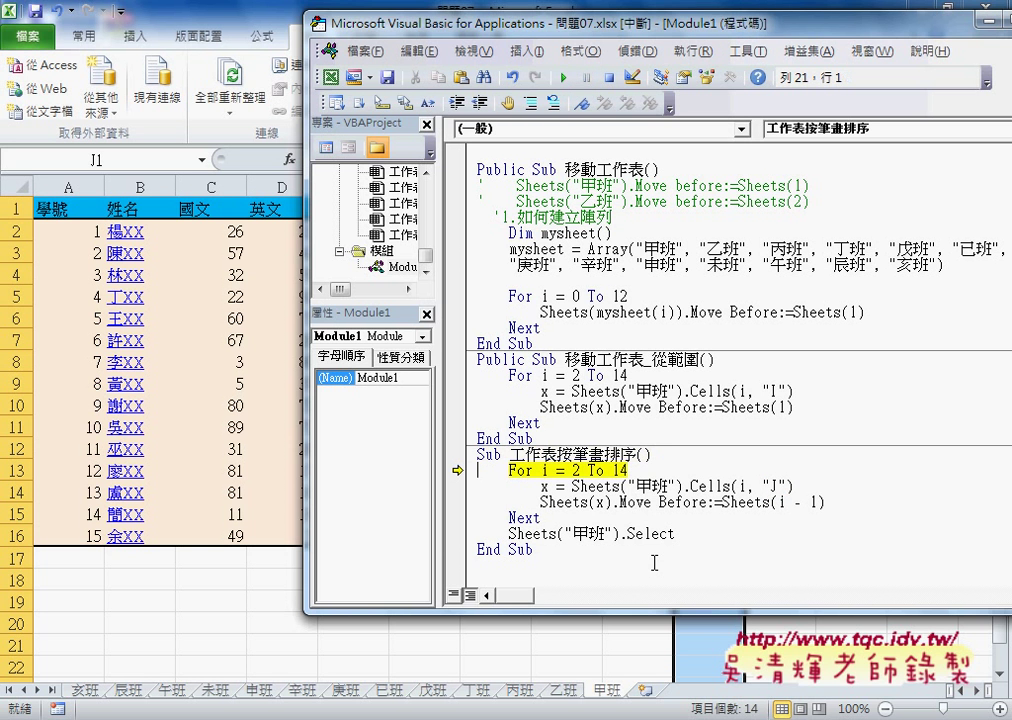
key(F8)
key(F8)
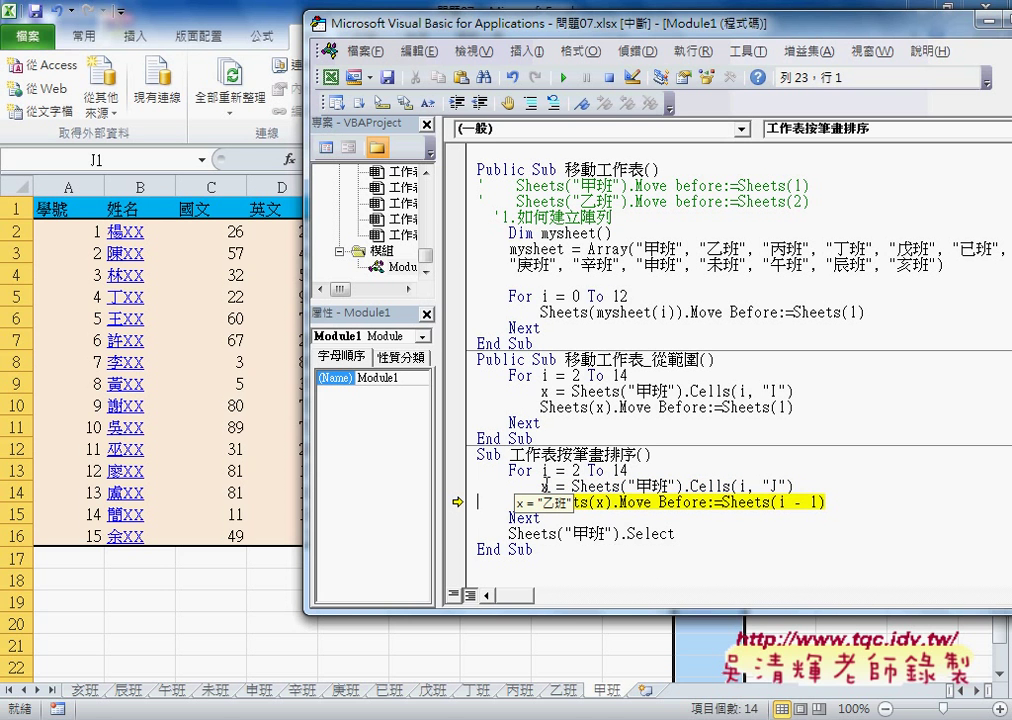
key(F8)
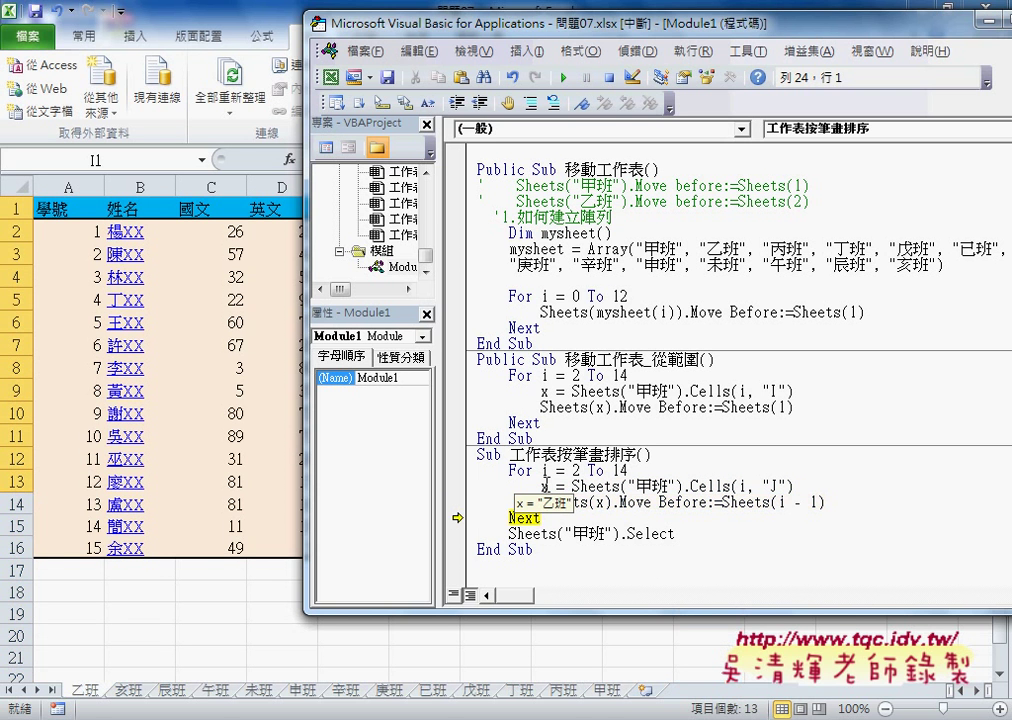
key(F8)
key(F8)
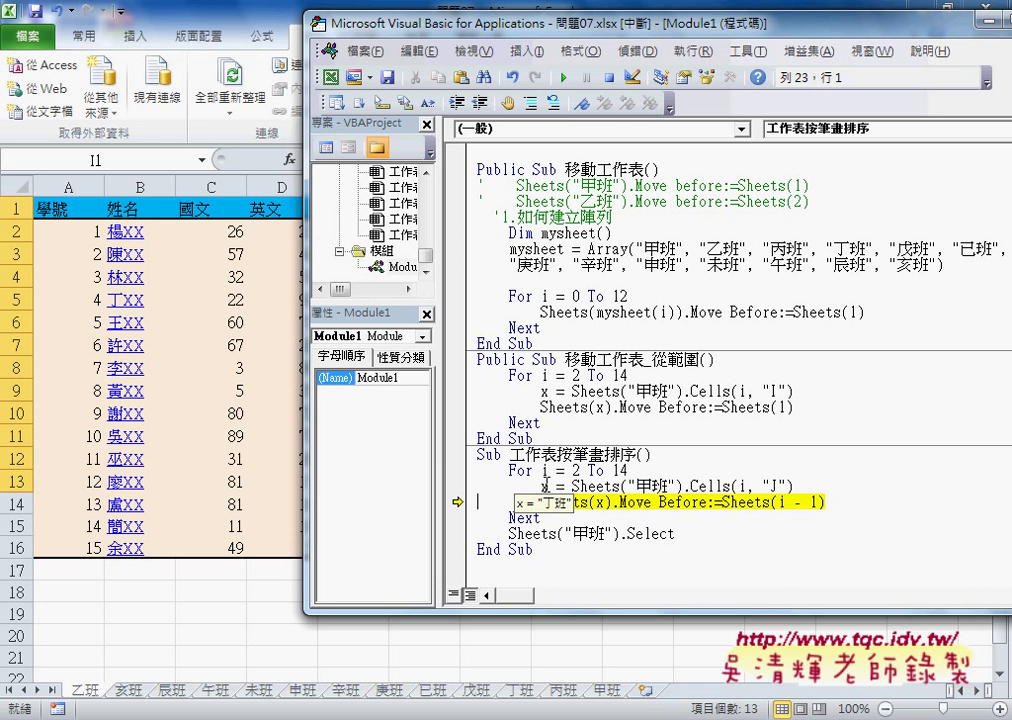
key(F8)
key(F8)
key(F8)
key(F8)
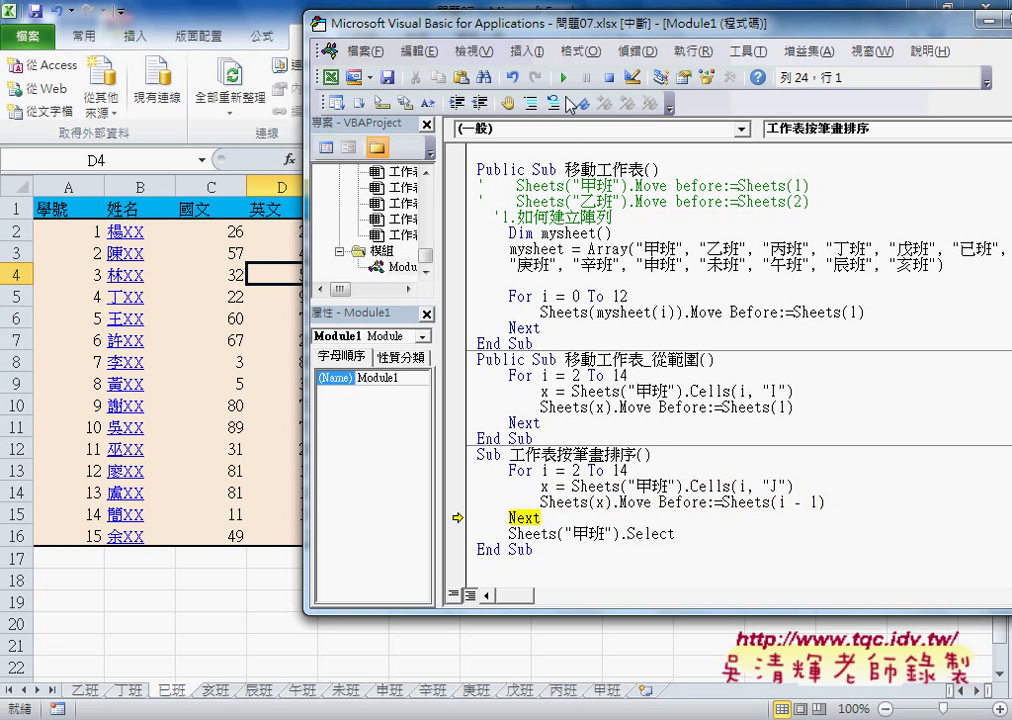
click(565, 77)
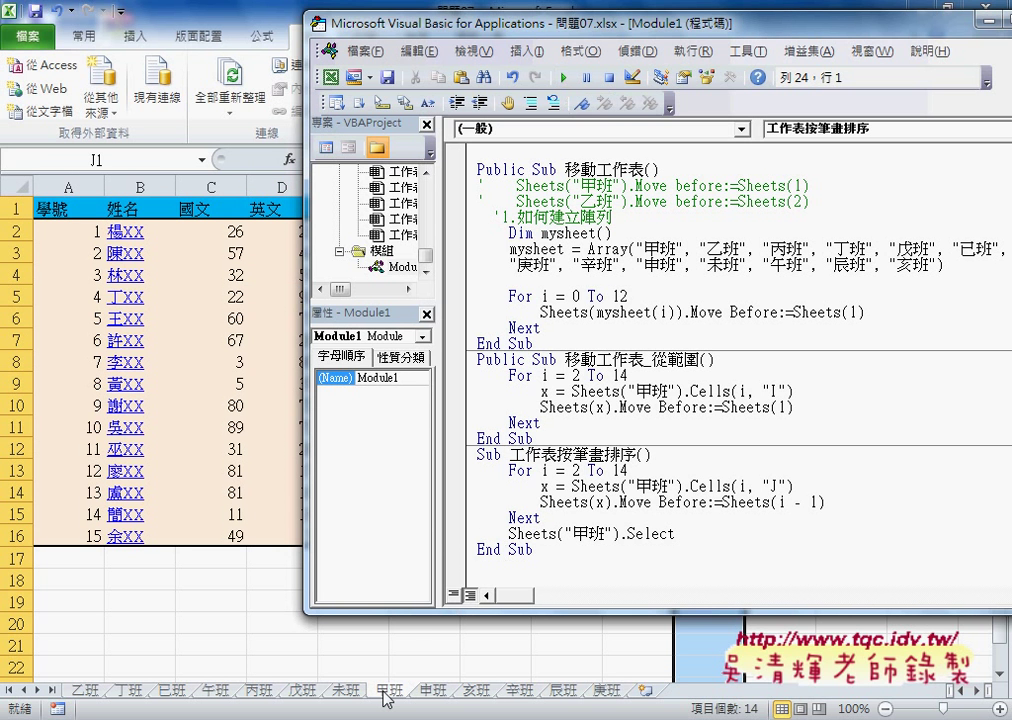
drag(383, 692, 375, 682)
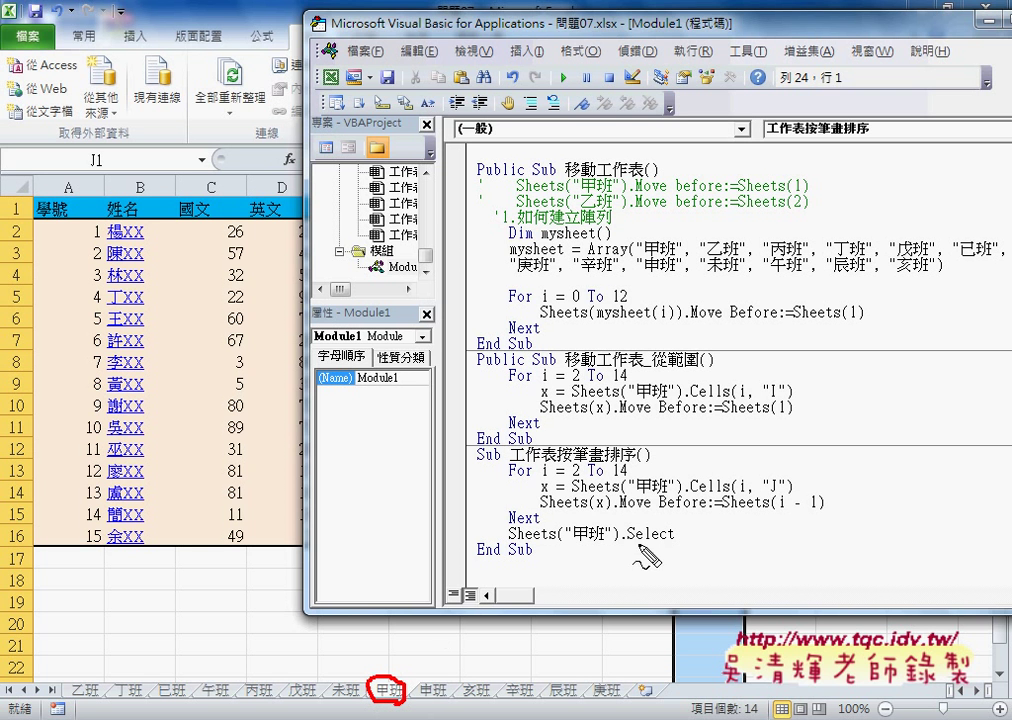
drag(676, 541, 509, 543)
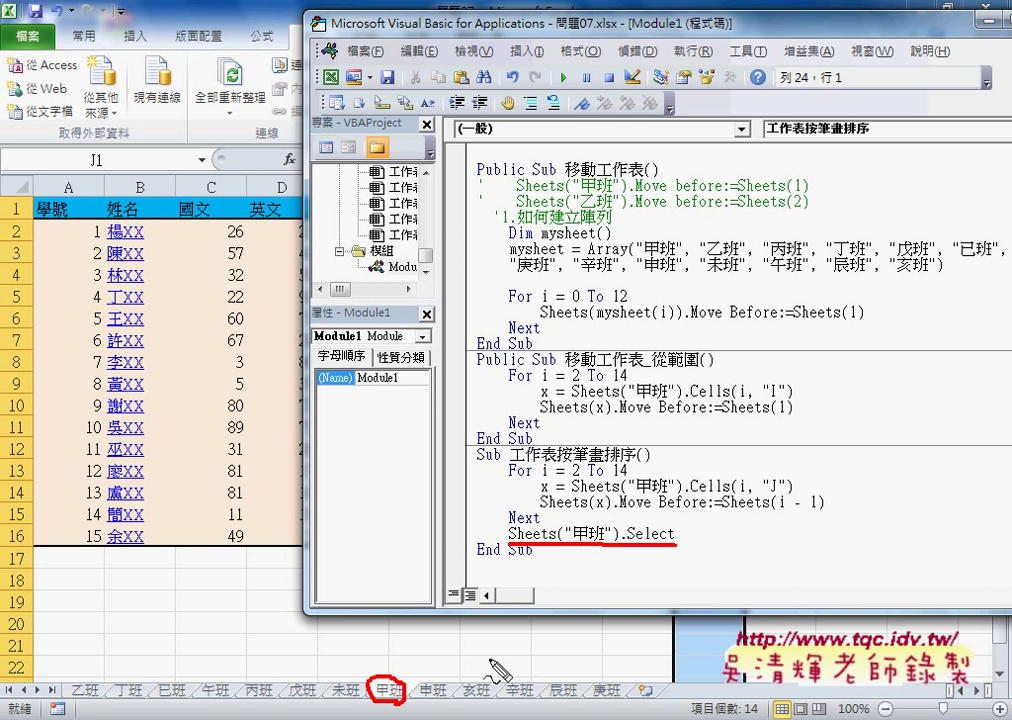
click(566, 622)
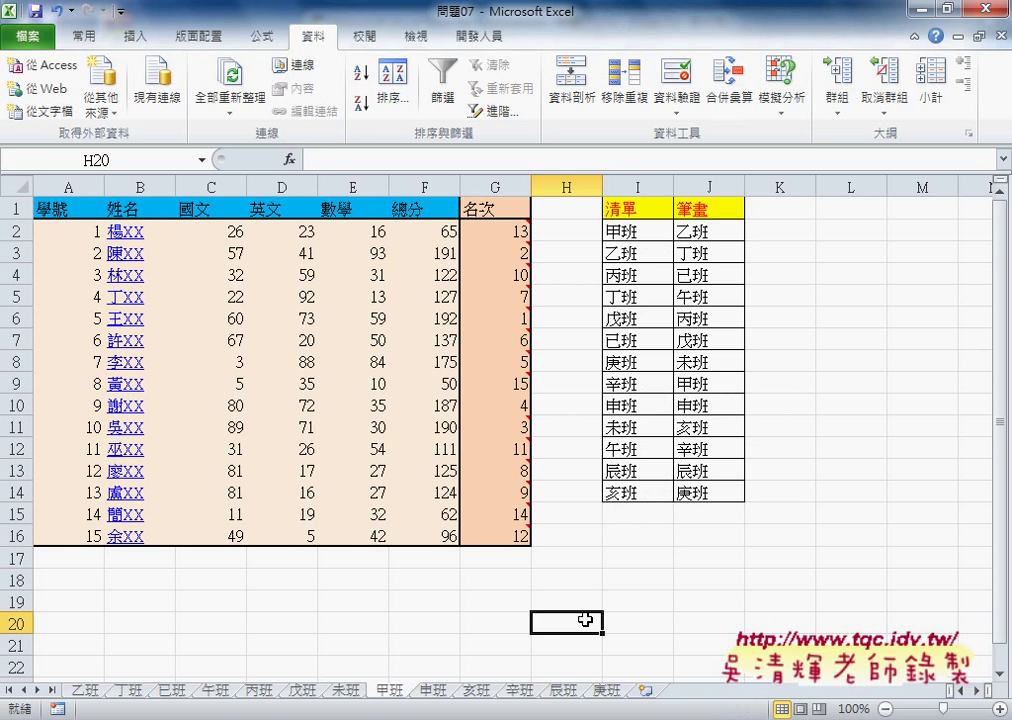
drag(620, 208, 708, 492)
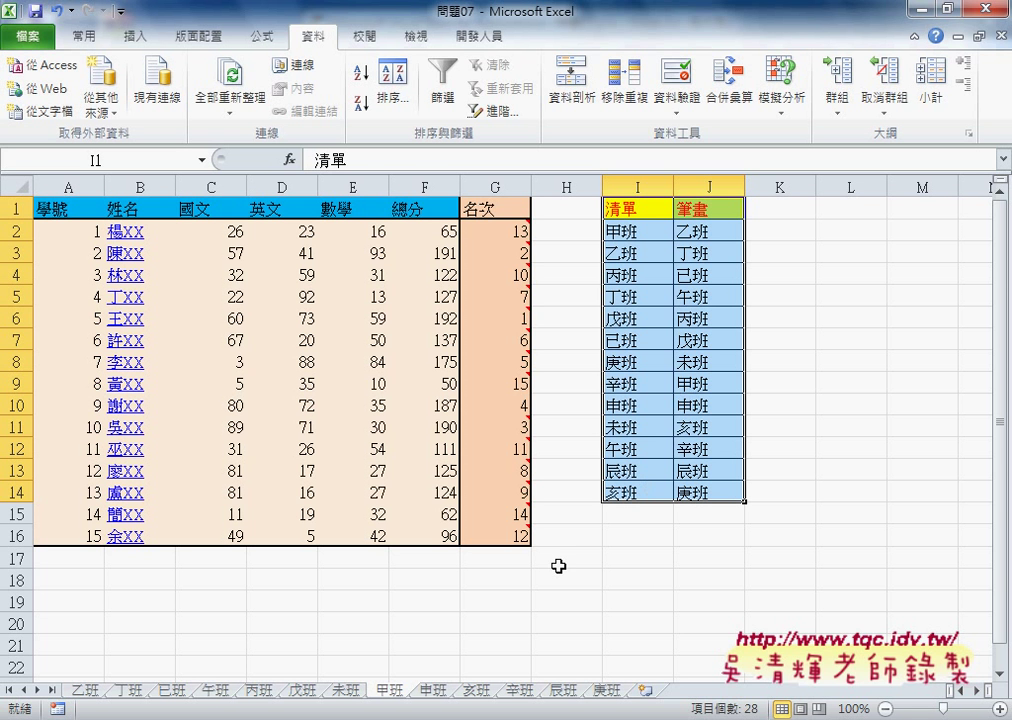
drag(708, 208, 709, 485)
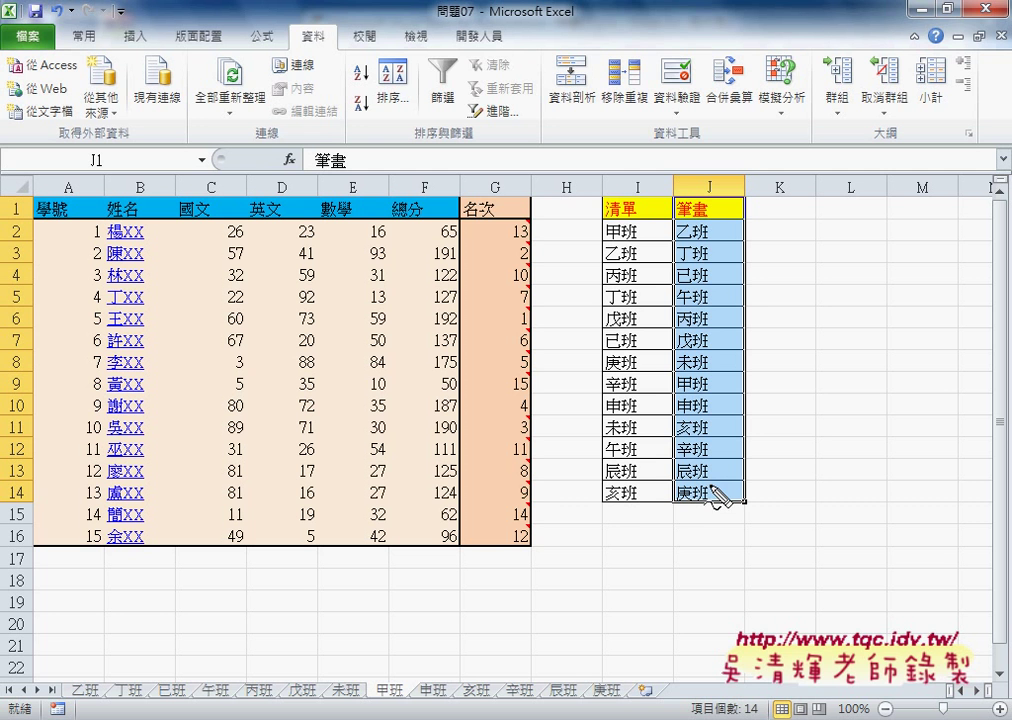
mouse_move(712, 518)
mouse_down()
mouse_move(651, 357)
mouse_move(748, 190)
mouse_move(795, 428)
mouse_move(707, 541)
mouse_up()
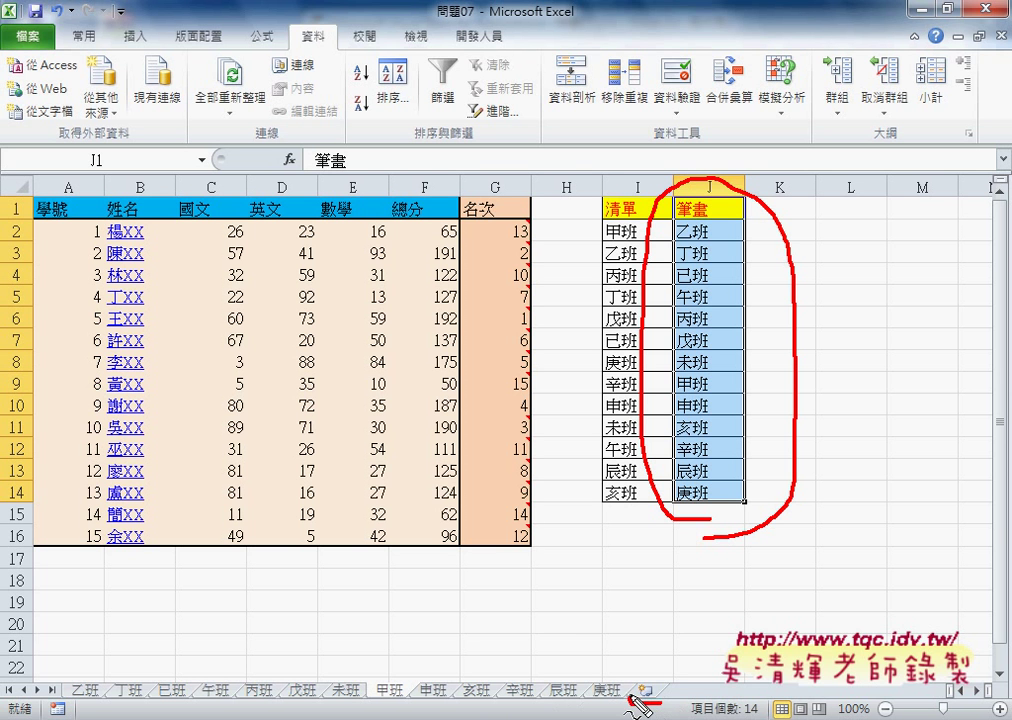
drag(638, 705, 660, 680)
mouse_move(452, 662)
mouse_down()
mouse_move(565, 632)
mouse_move(648, 670)
mouse_up()
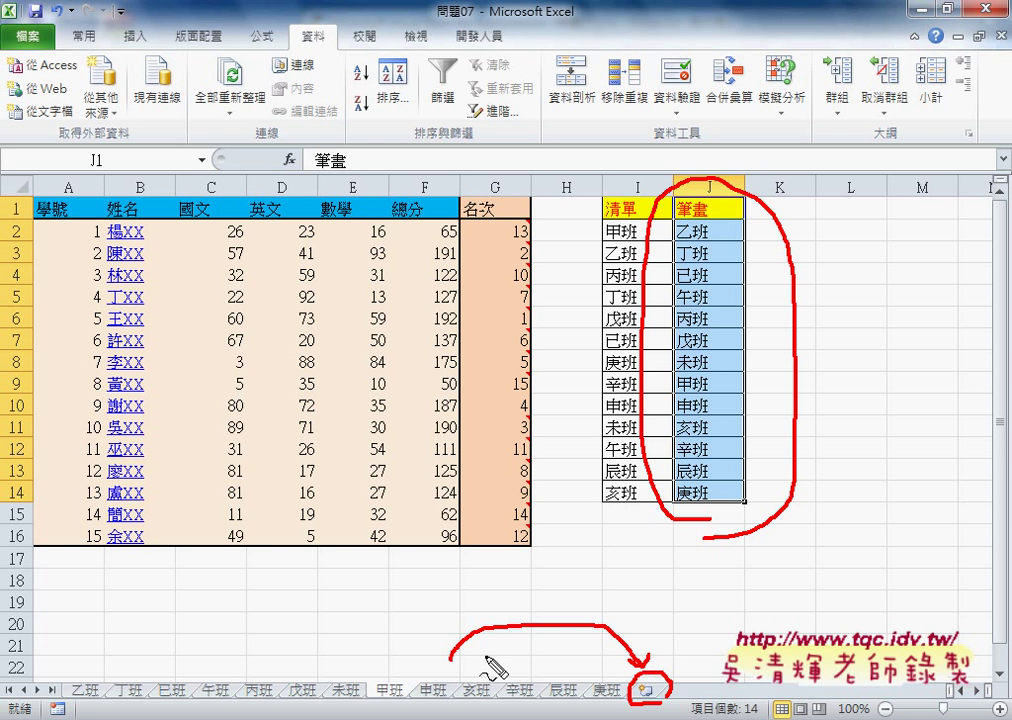
mouse_move(560, 703)
mouse_down()
mouse_move(290, 704)
mouse_move(66, 690)
mouse_move(610, 678)
mouse_move(622, 708)
mouse_up()
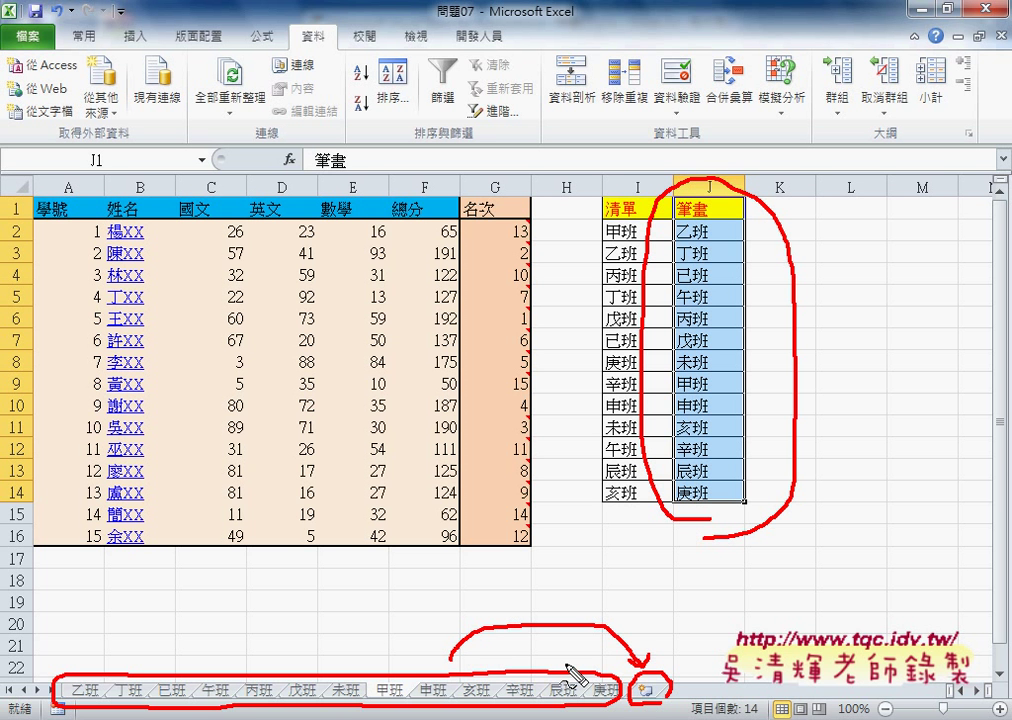
key(Escape)
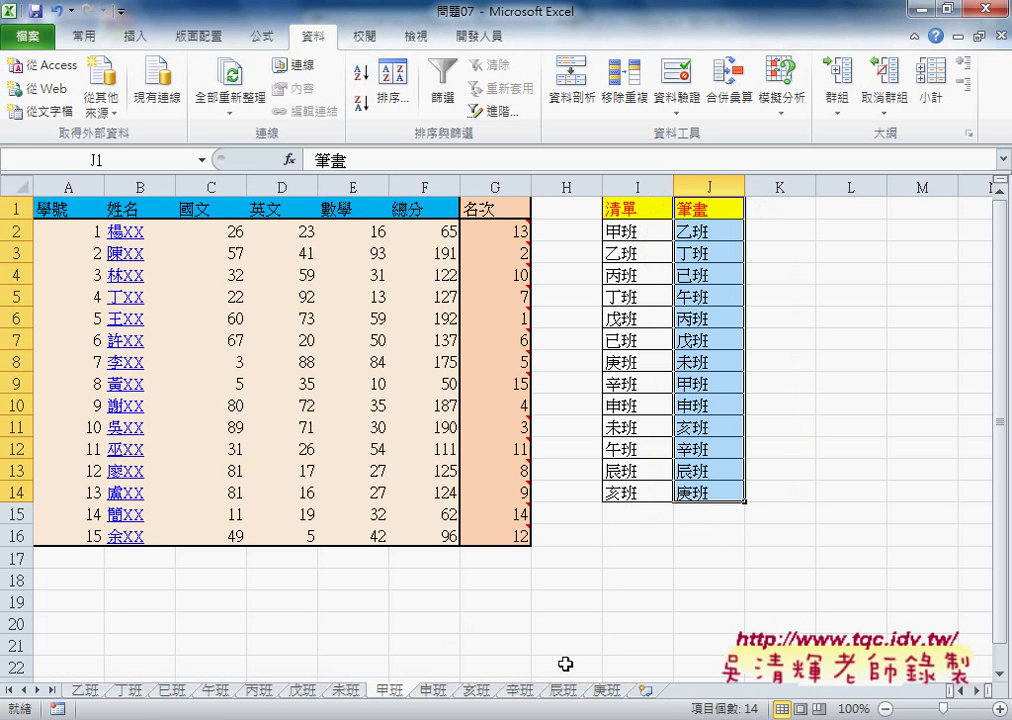
- Insert new worksheet 工作表1 after 庚班 and select A1:A13 on it
click(647, 690)
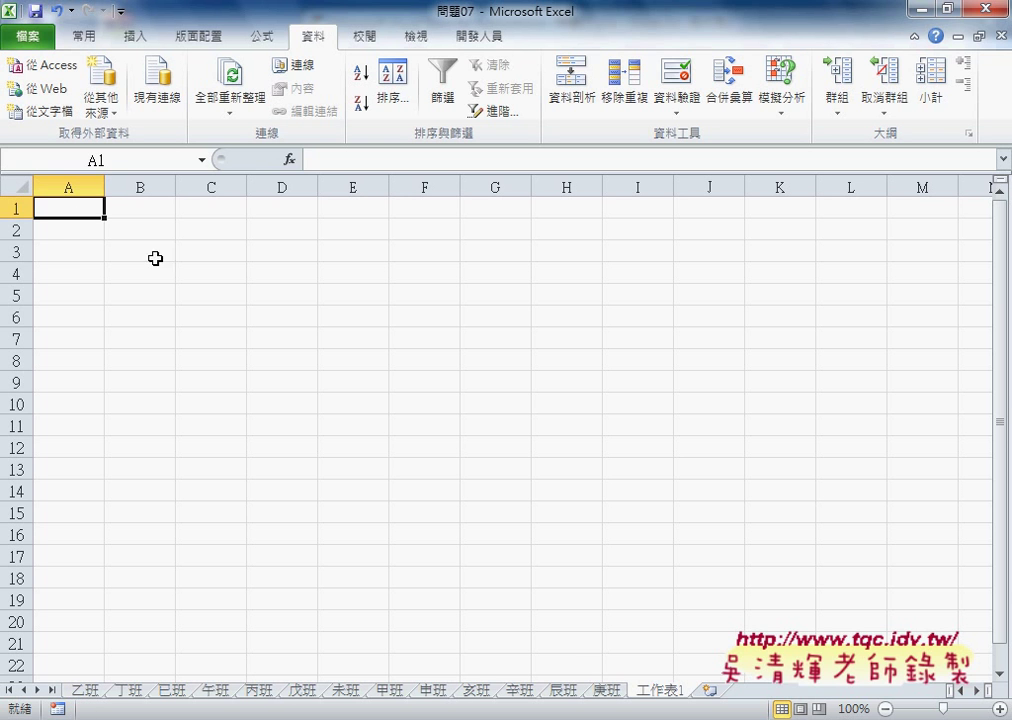
click(75, 230)
click(75, 253)
click(74, 272)
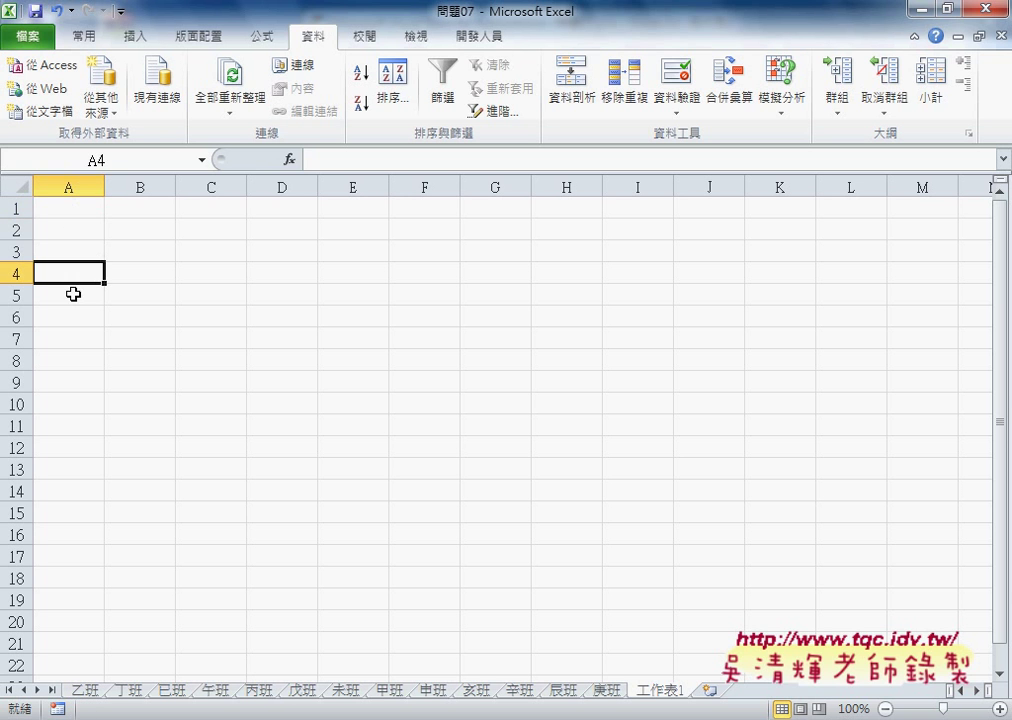
click(74, 295)
click(75, 316)
click(75, 338)
click(75, 360)
click(76, 382)
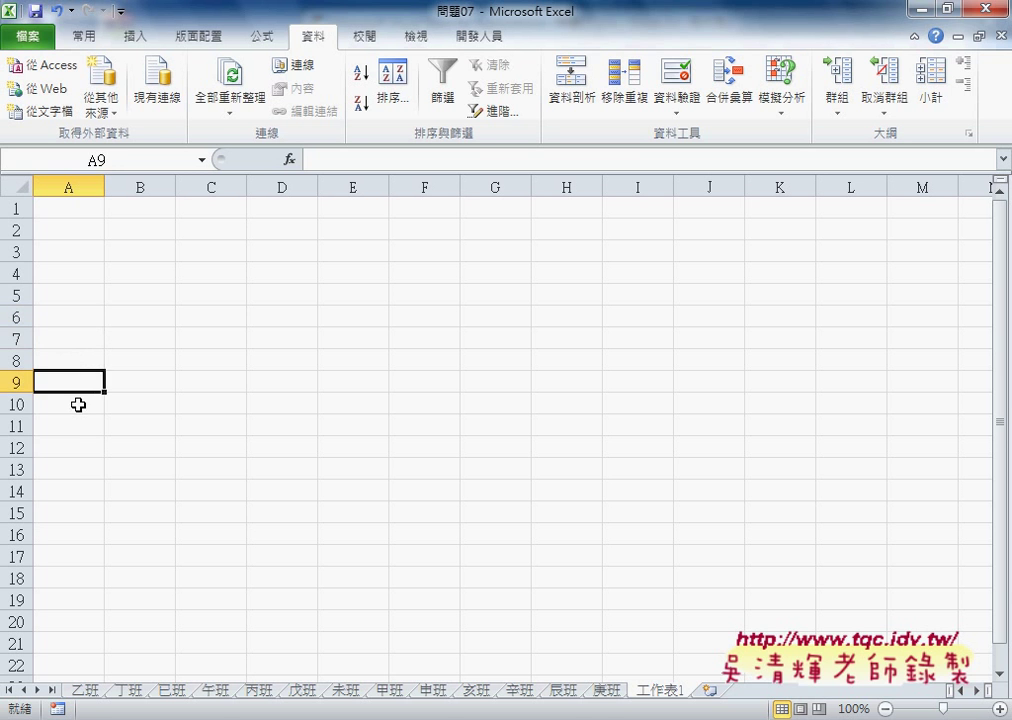
click(78, 404)
drag(77, 469, 71, 210)
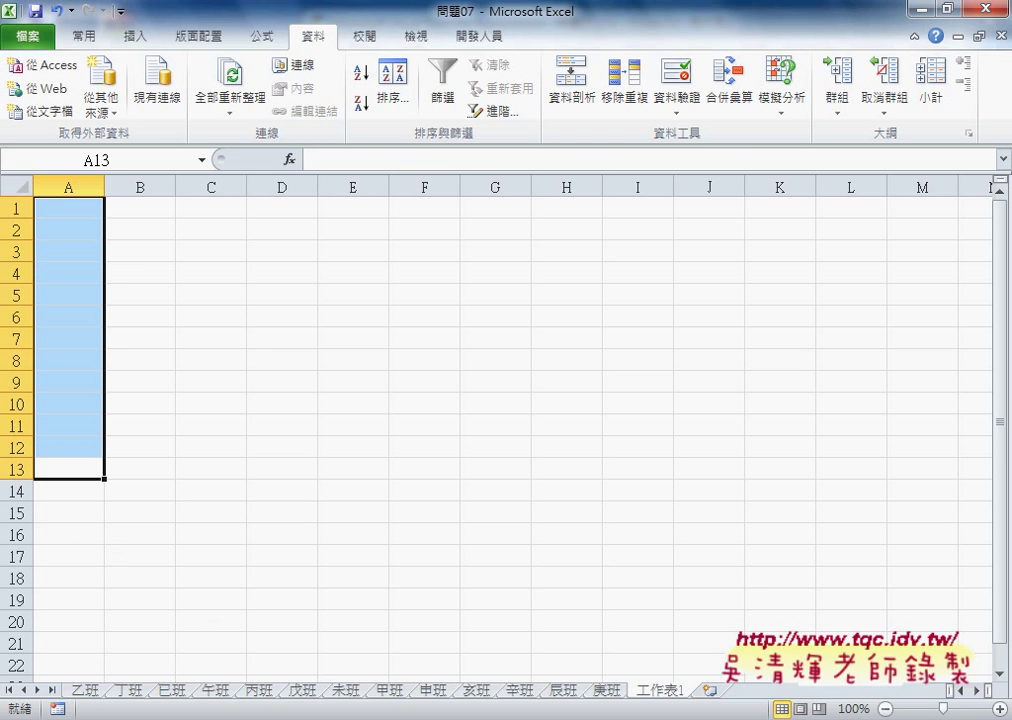
- Zoom in on the 程式碼 notes and select the whole 工作表按筆畫排序_新增工作表_NoArray procedure
click(273, 677)
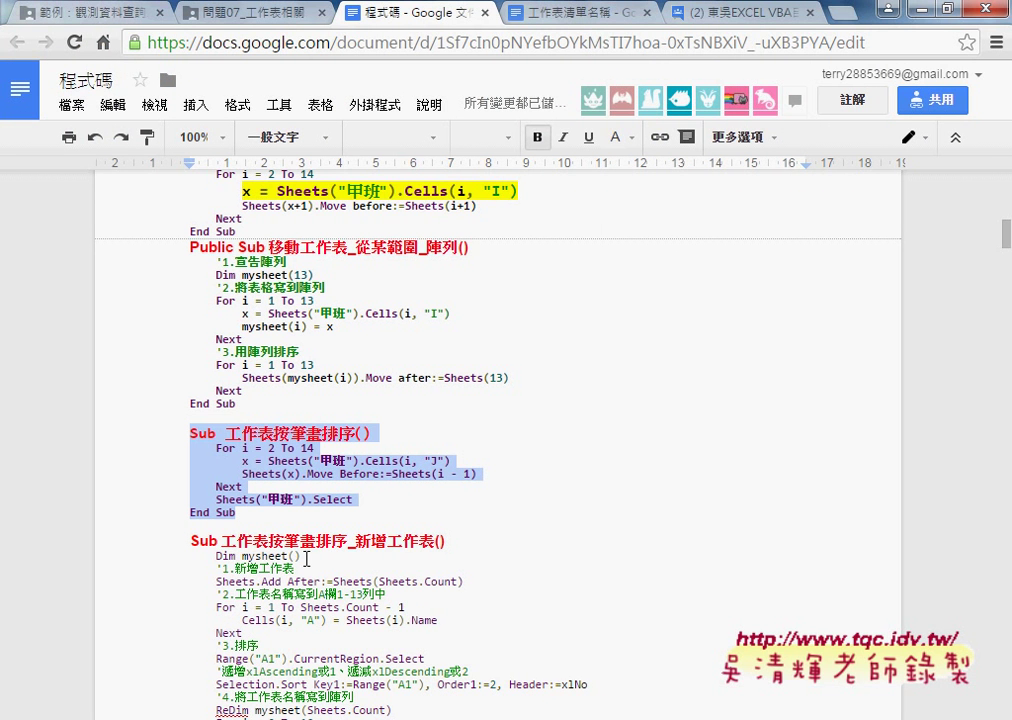
scroll(306, 558, down, 3)
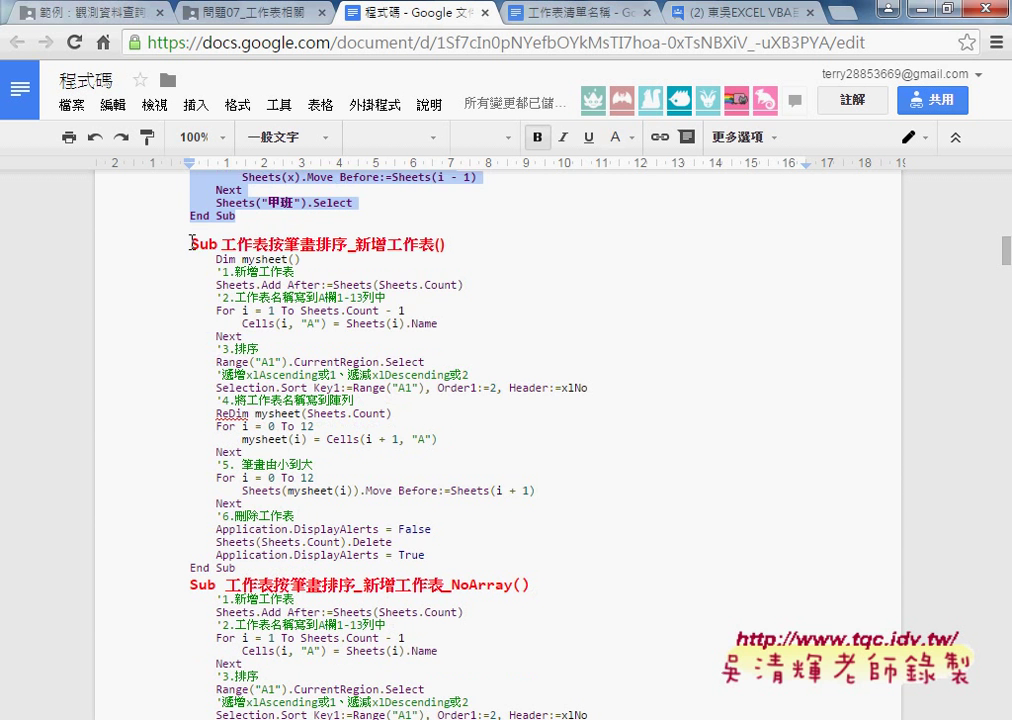
drag(192, 241, 474, 571)
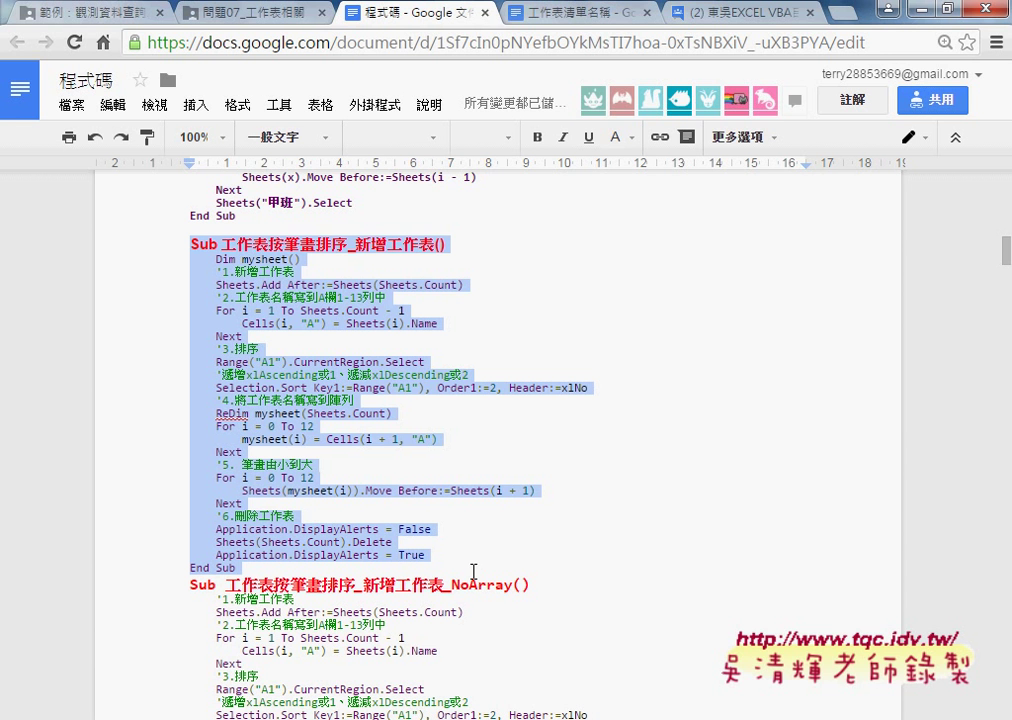
key(ctrl+plus)
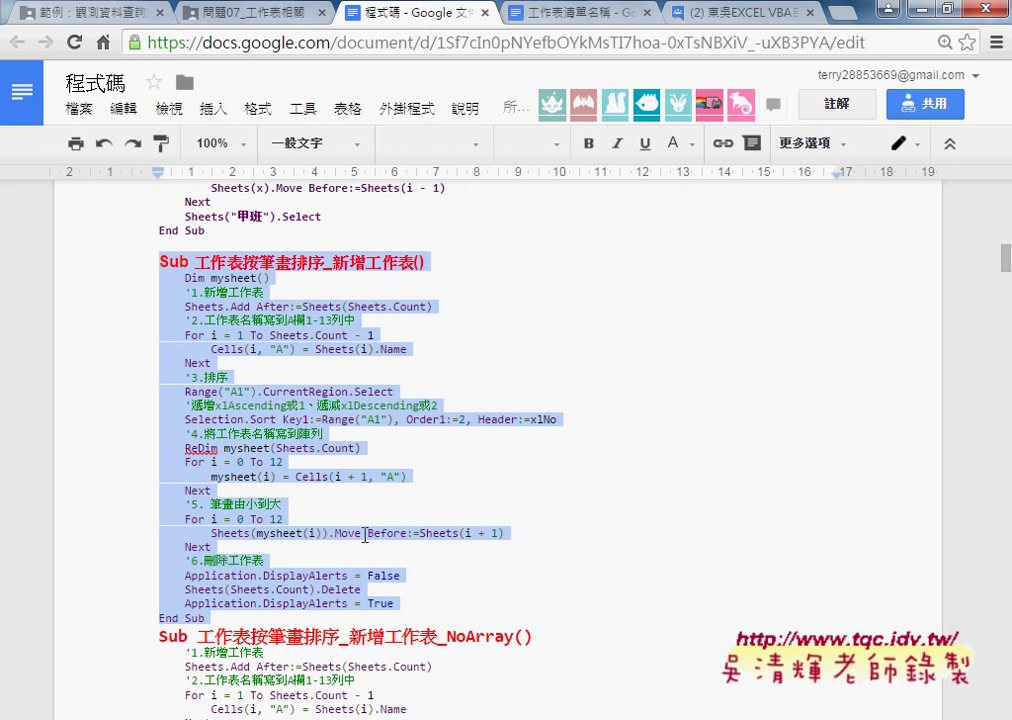
scroll(370, 552, down, 3)
scroll(340, 478, up, 2)
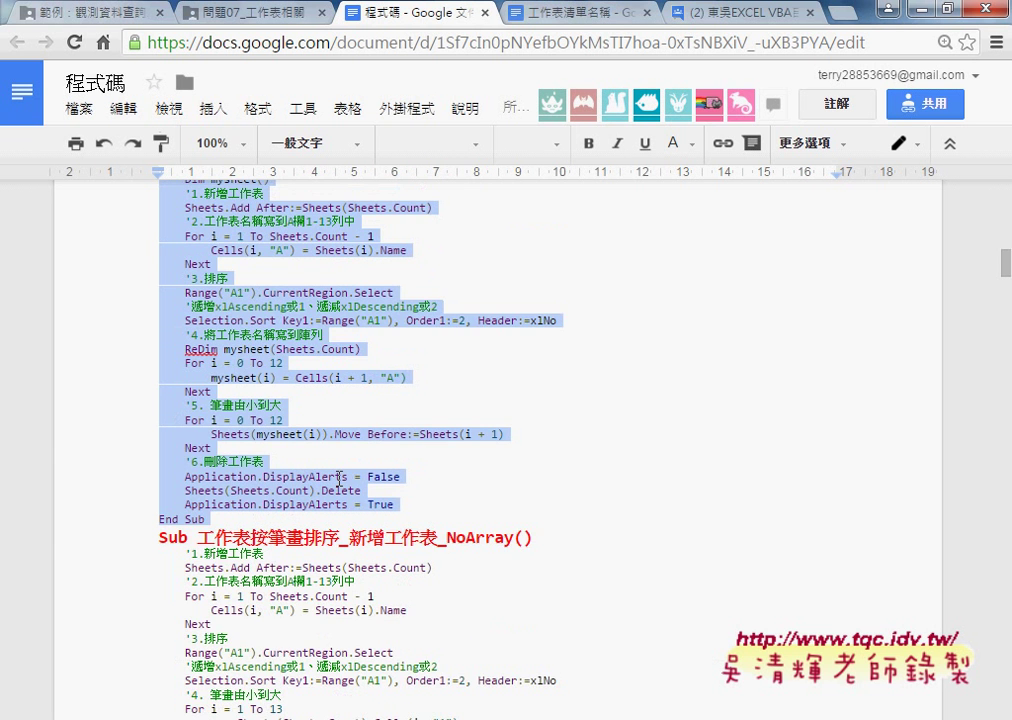
scroll(339, 477, up, 1)
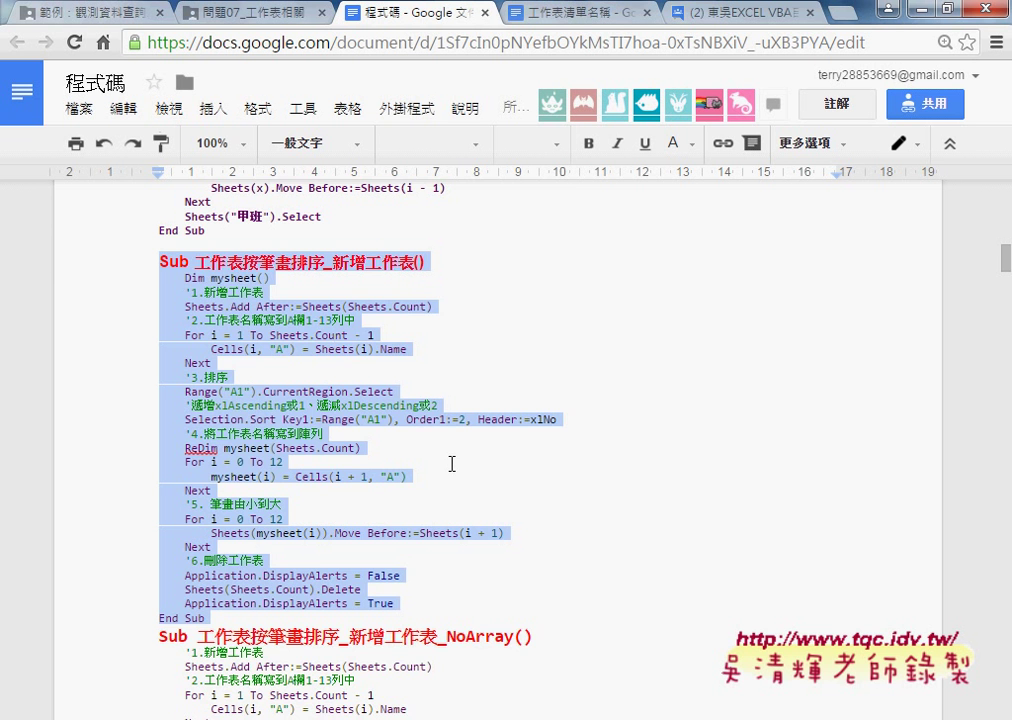
scroll(452, 464, down, 1)
scroll(452, 464, down, 2)
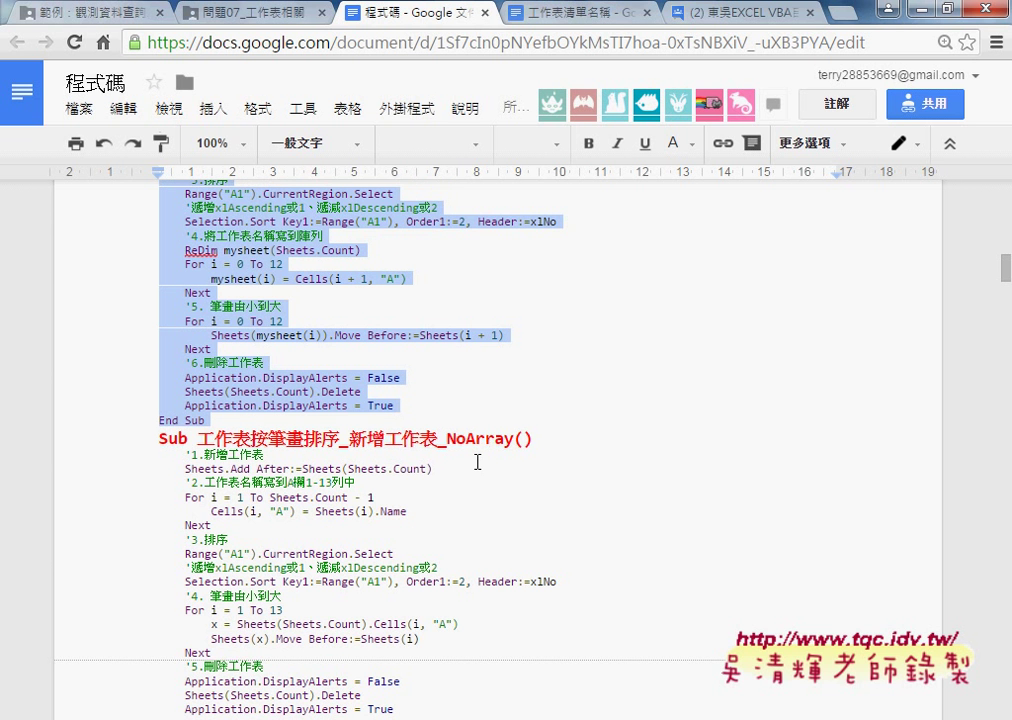
scroll(475, 462, down, 1)
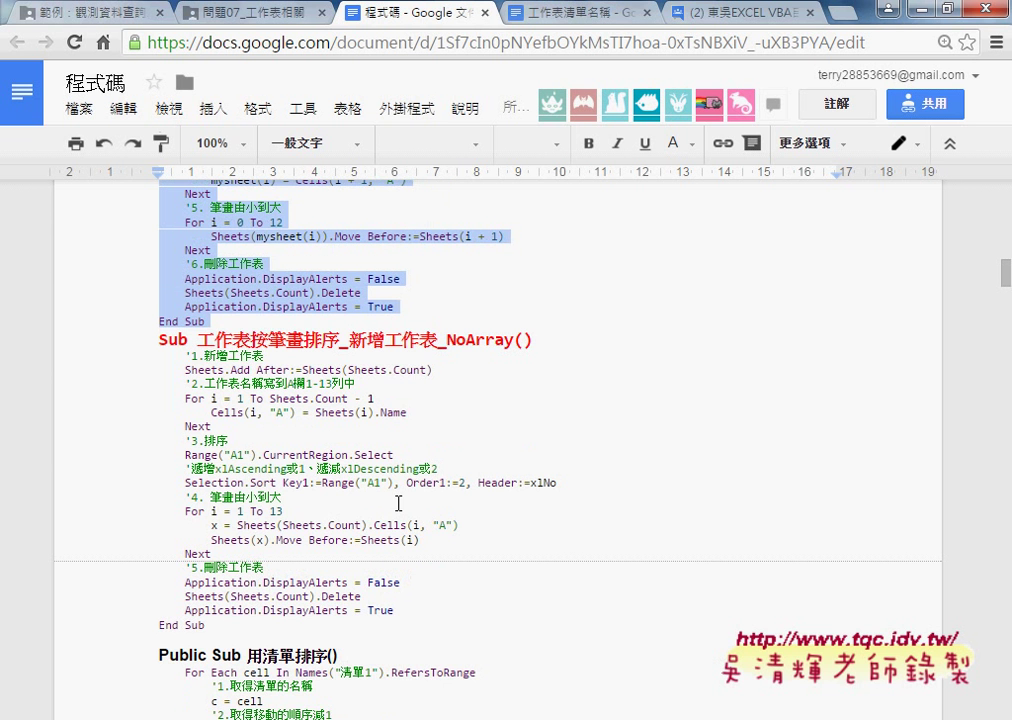
drag(205, 625, 154, 341)
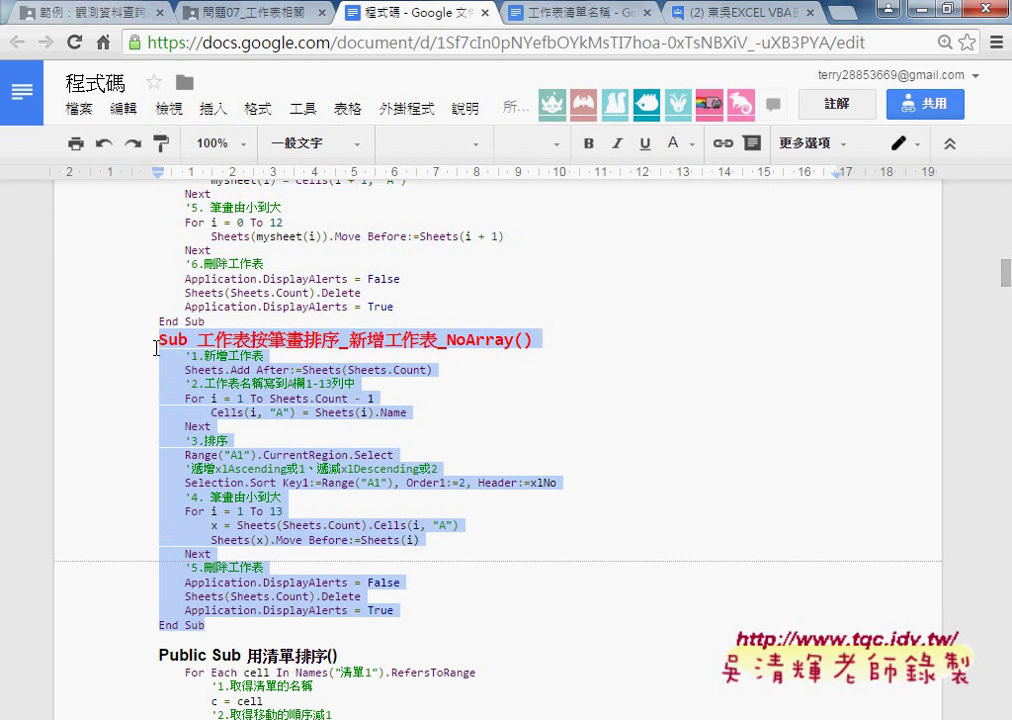
- Copy the NoArray procedure and paste it into Module1 below 工作表按筆畫排序
key(ctrl+c)
click(892, 612)
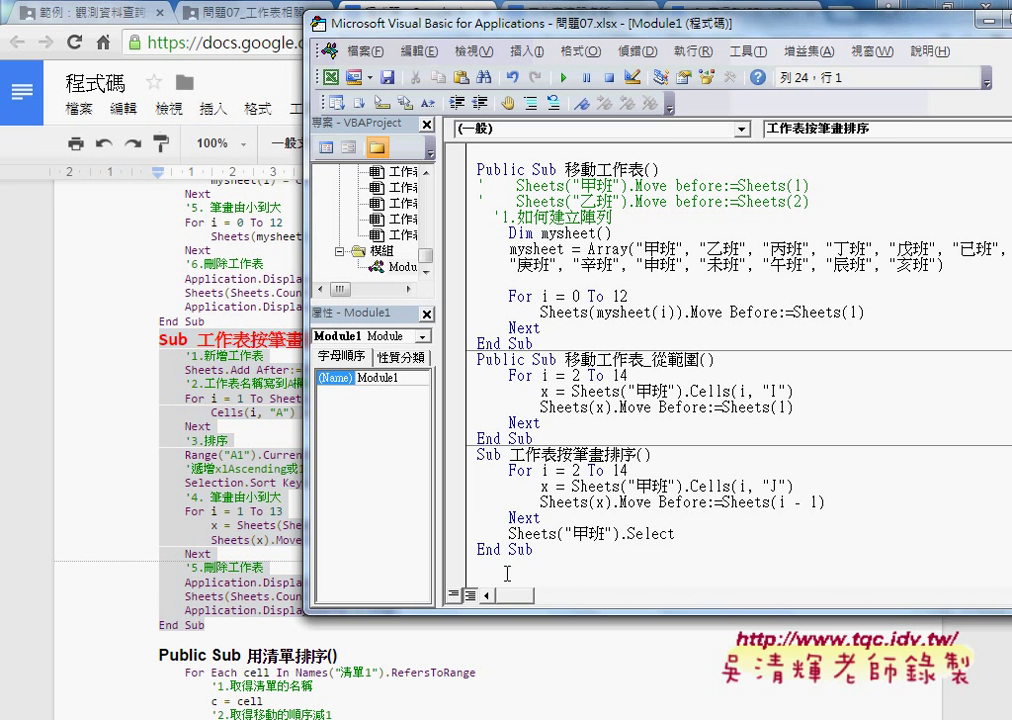
key(ctrl+v)
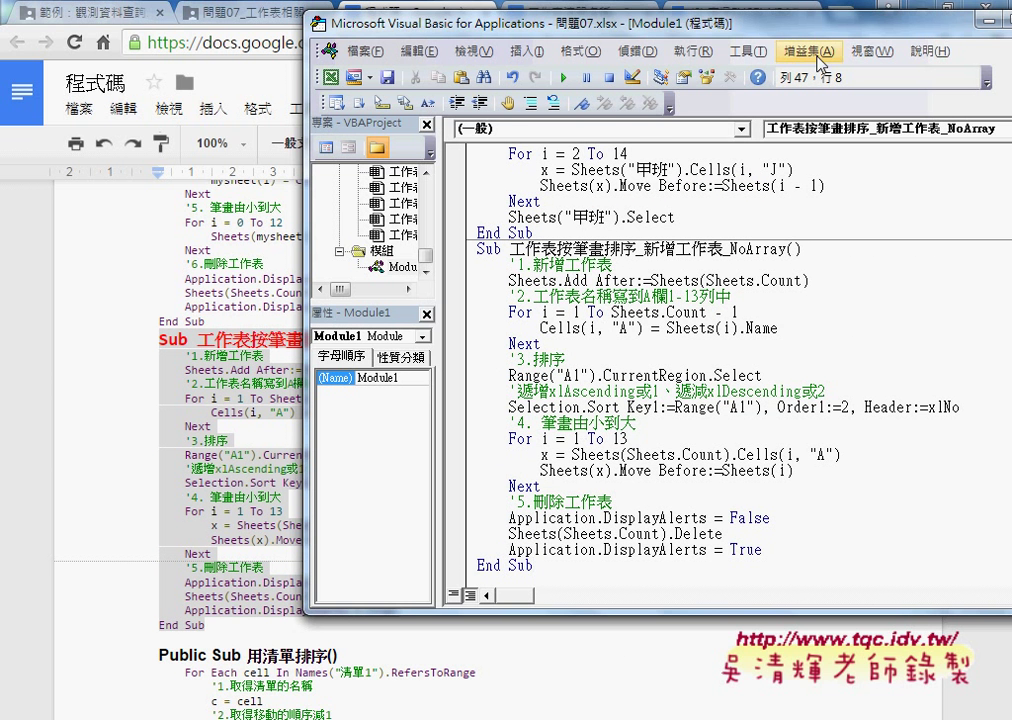
drag(789, 33, 711, 52)
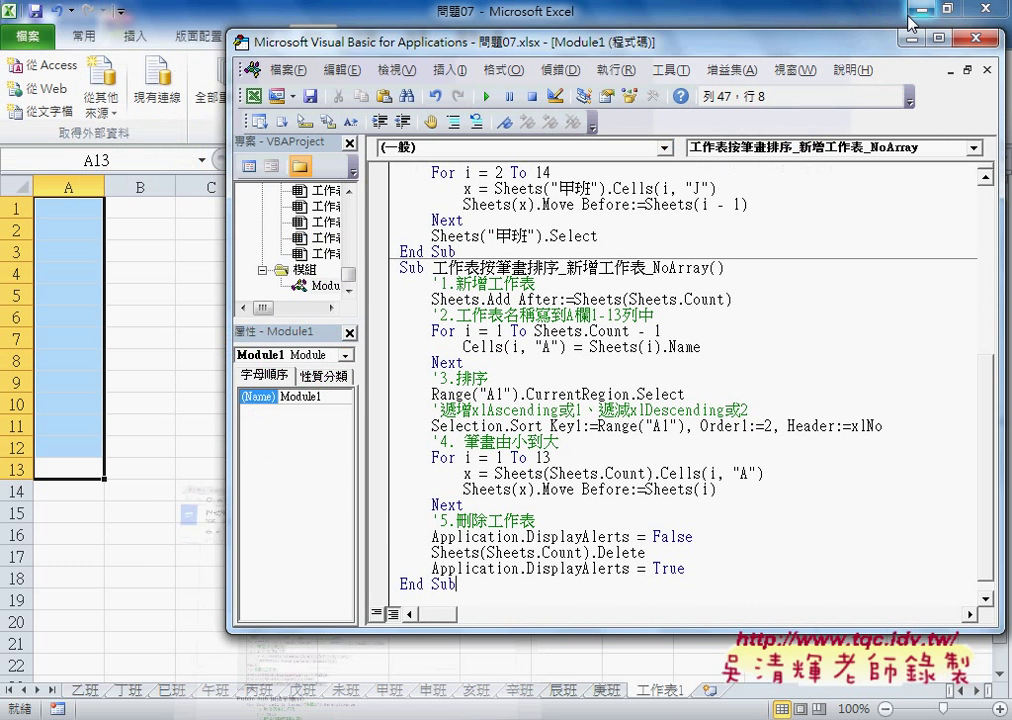
- Delete sheet 工作表1, show sheet 甲班, and return to the VBA editor
right_click(664, 695)
click(733, 484)
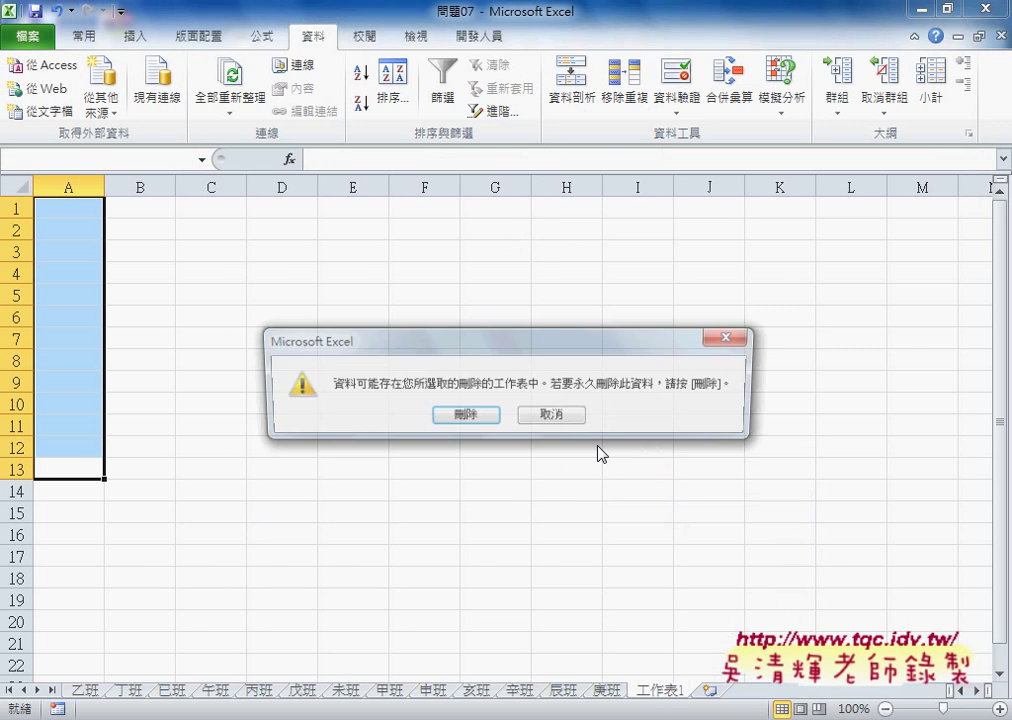
click(482, 423)
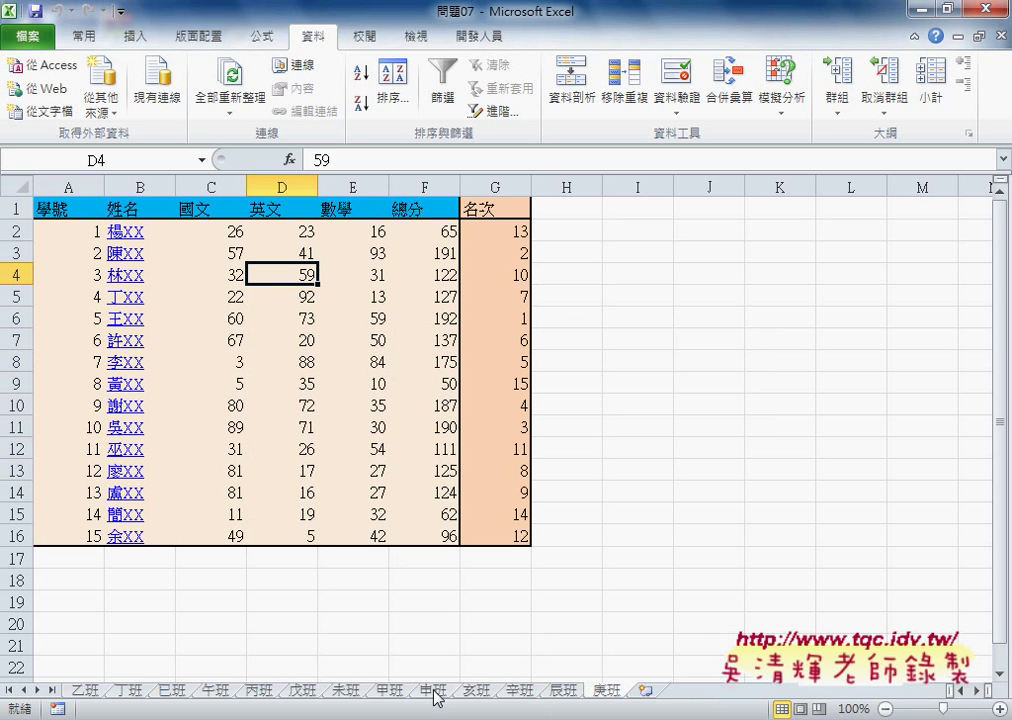
click(383, 693)
mouse_move(493, 712)
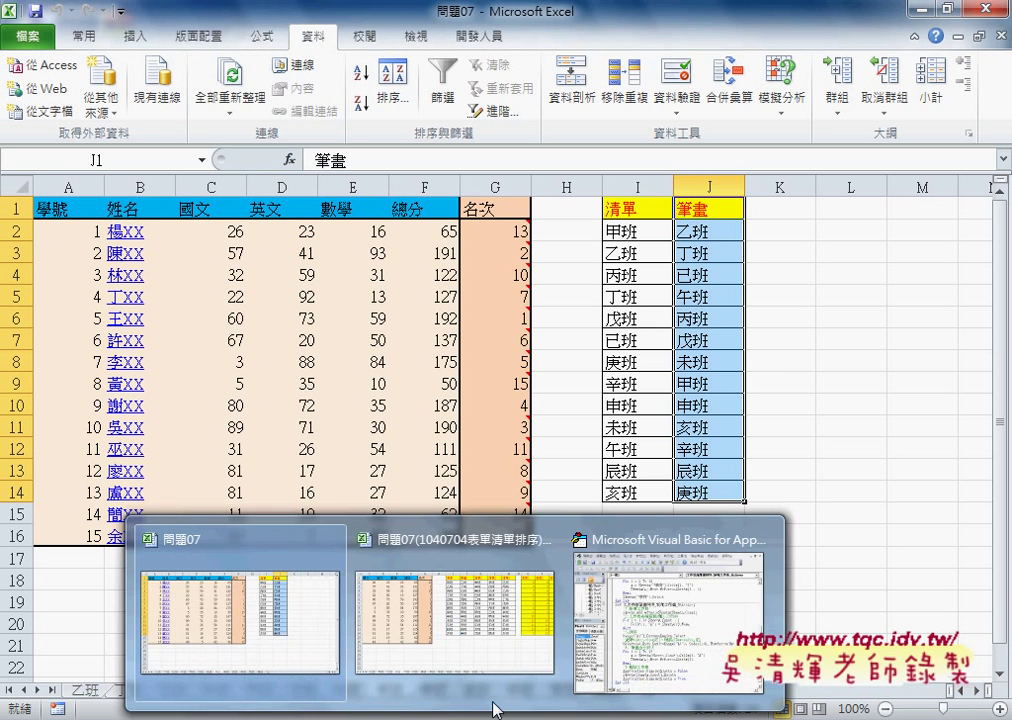
click(652, 640)
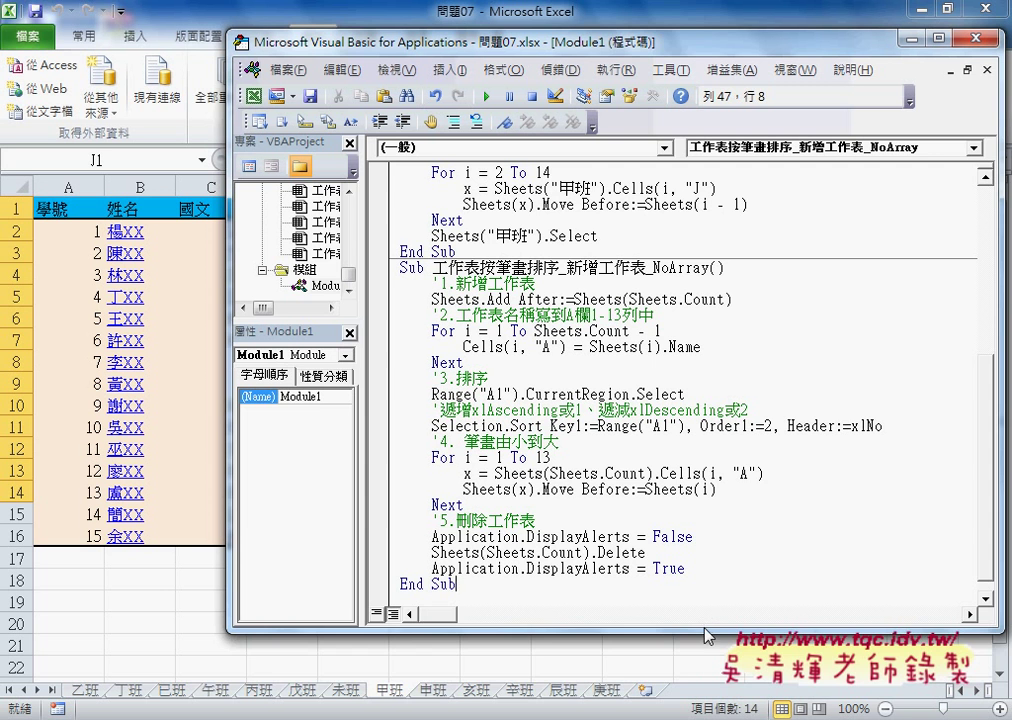
scroll(546, 330, up, 1)
- Highlight the NoArray lines that add a new sheet, start stepping with F8, then stop the run
drag(536, 315, 432, 315)
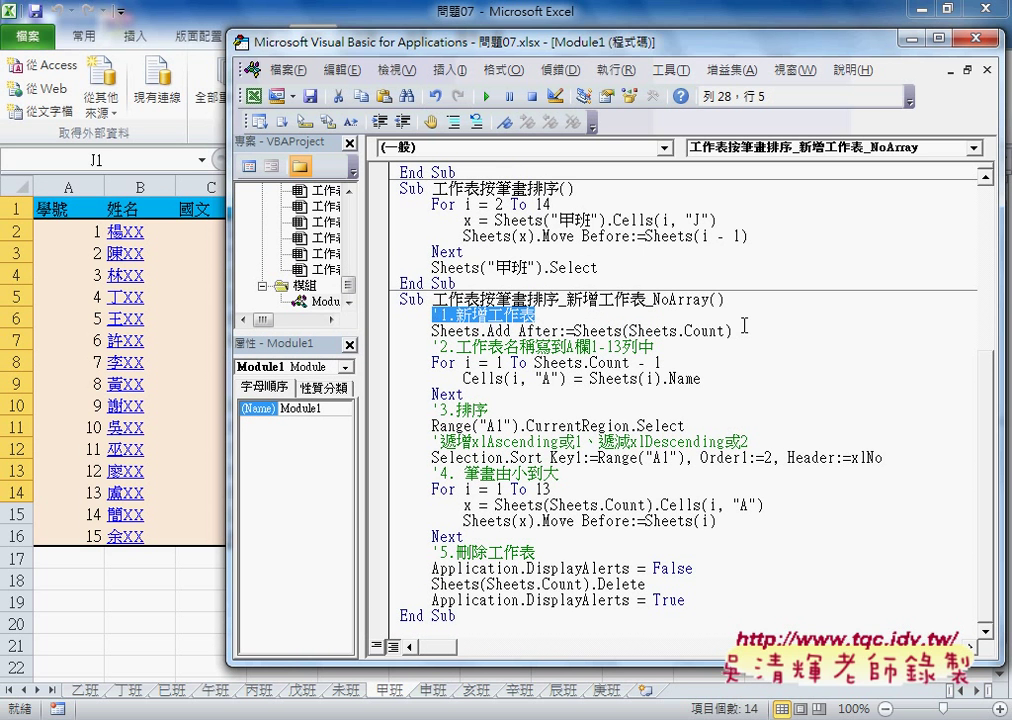
drag(733, 331, 433, 331)
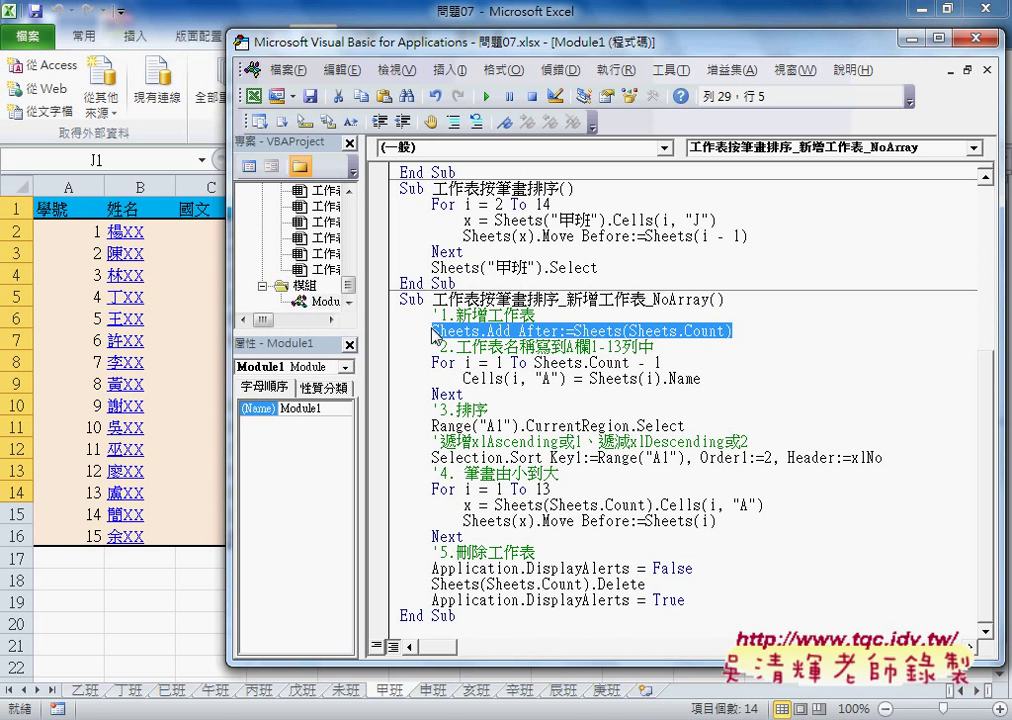
key(F8)
key(F8)
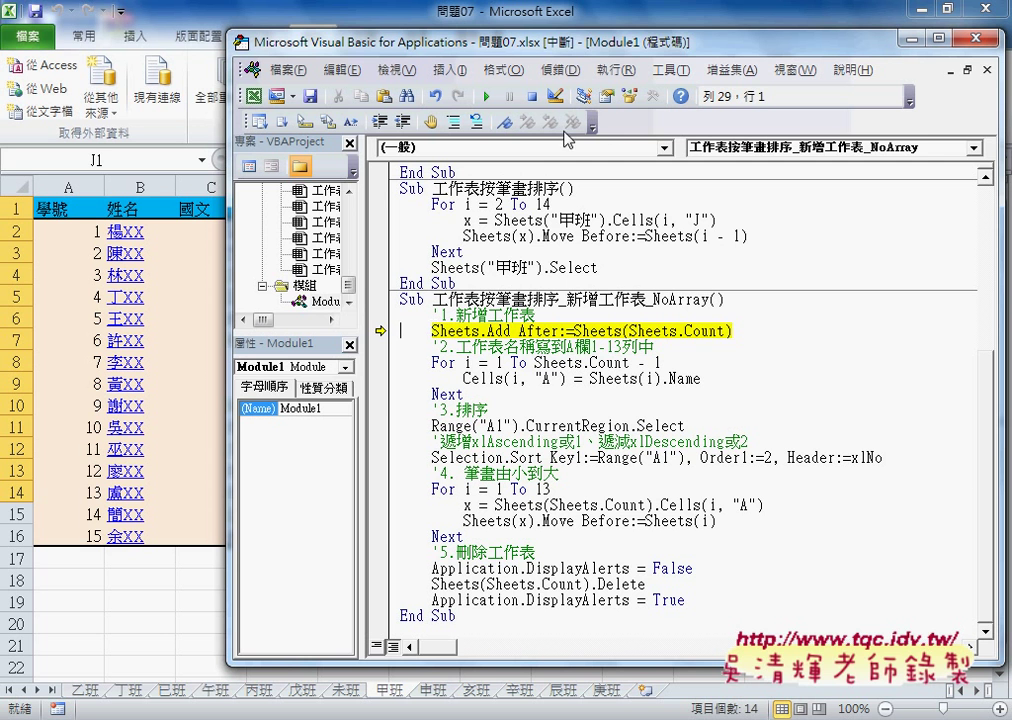
click(531, 101)
- Change Sheets(i - 1) to Sheets(1) in 工作表按筆畫排序 and run it, reversing the tabs to 庚班 through 乙班
click(534, 236)
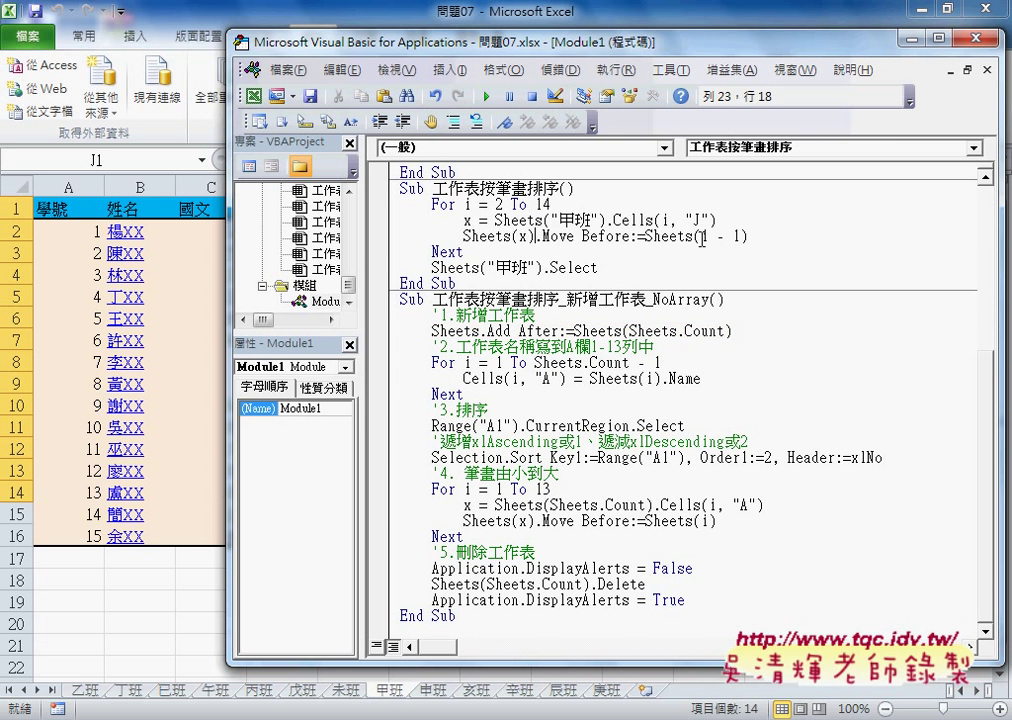
click(733, 236)
drag(733, 236, 715, 236)
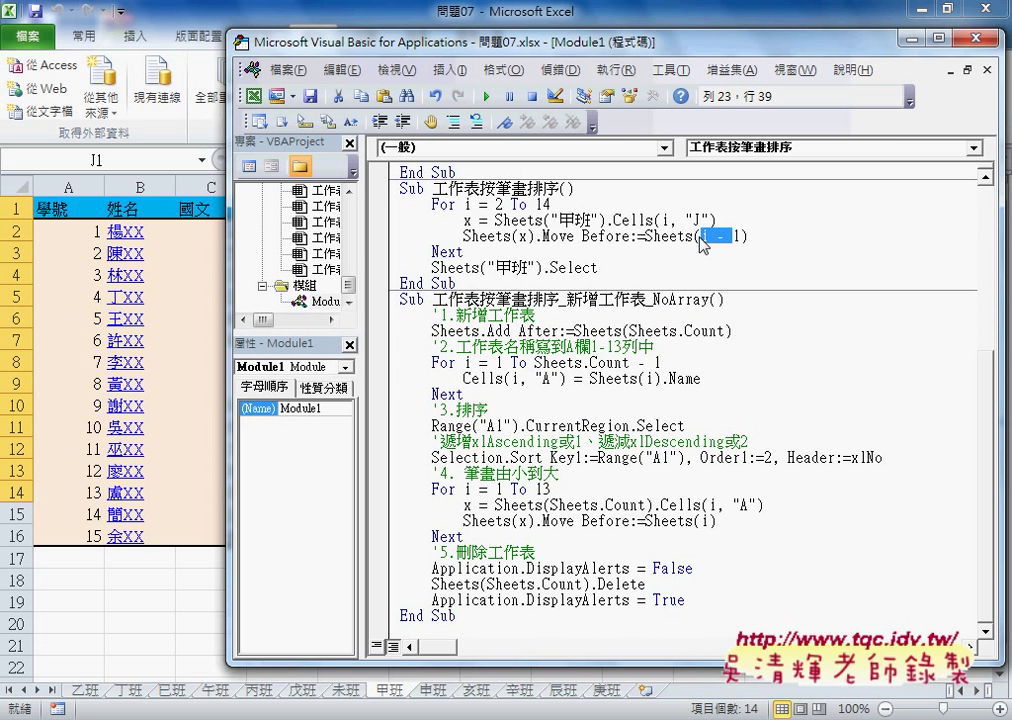
key(Delete)
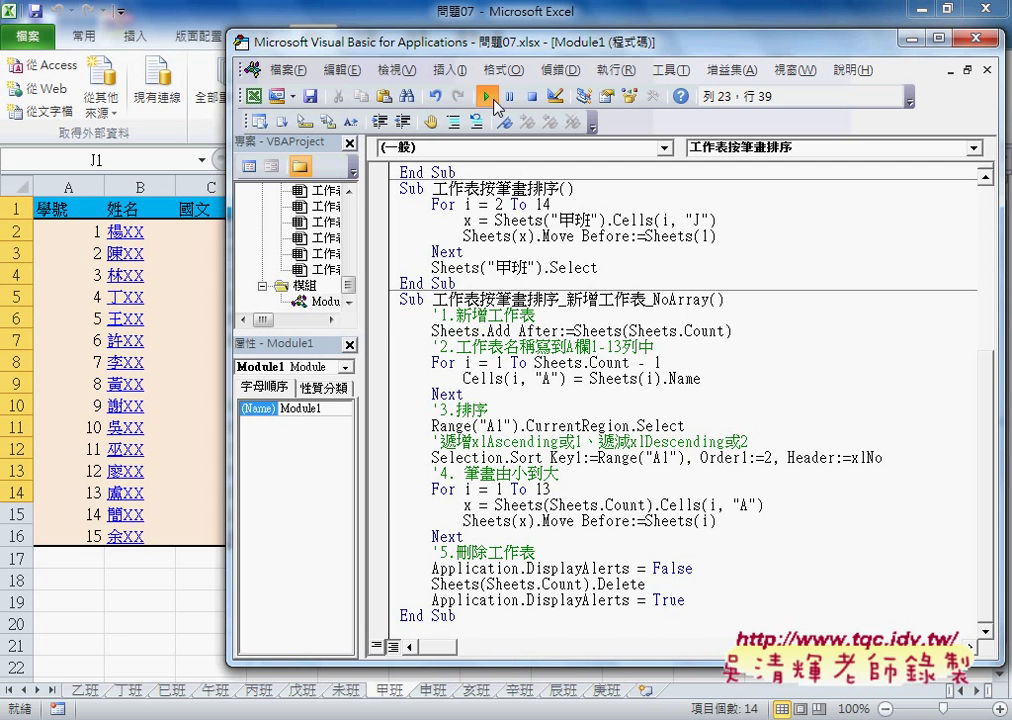
click(486, 97)
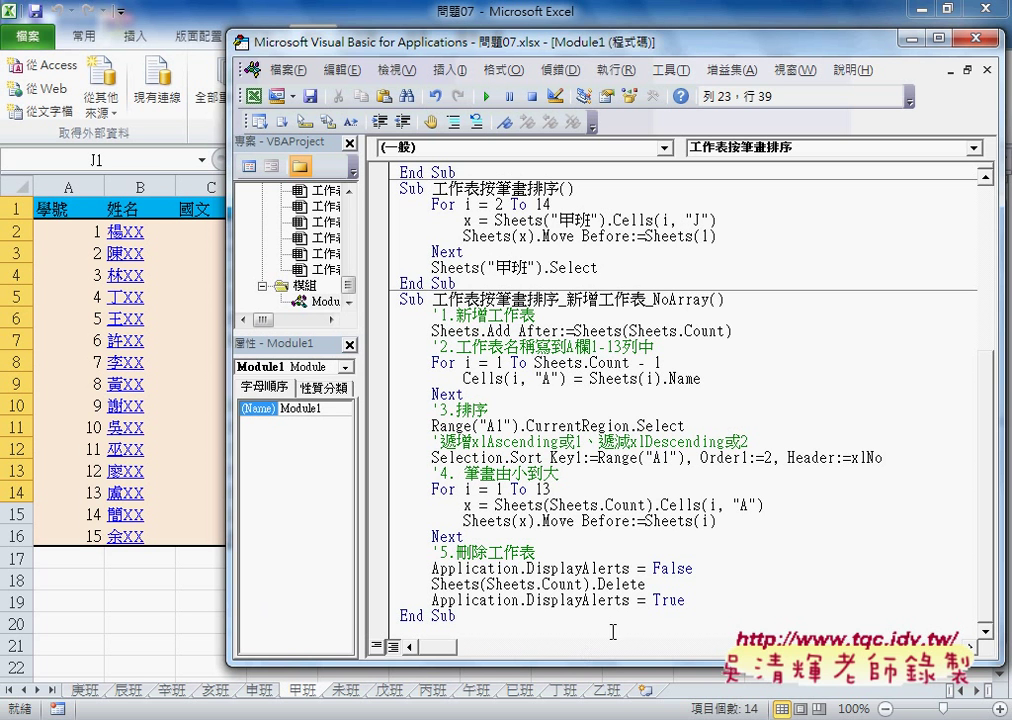
click(525, 363)
- Step NoArray to add the new sheet, noting Sheets(i).Name and the Sheets.Count - 1 loop limit
key(F8)
key(F8)
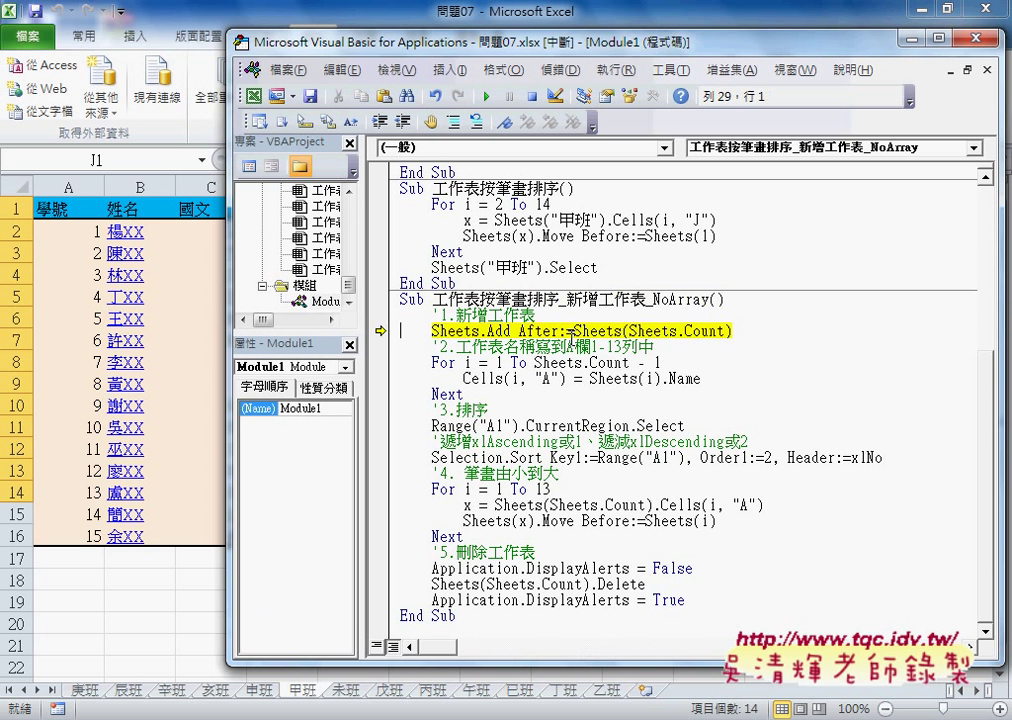
key(F8)
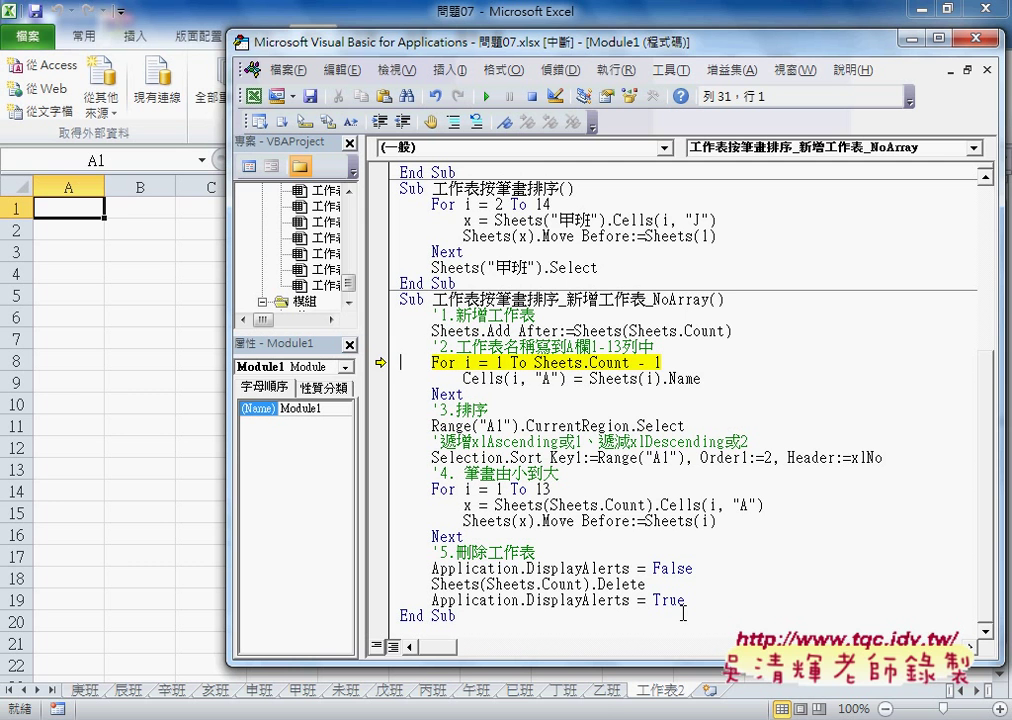
key(F8)
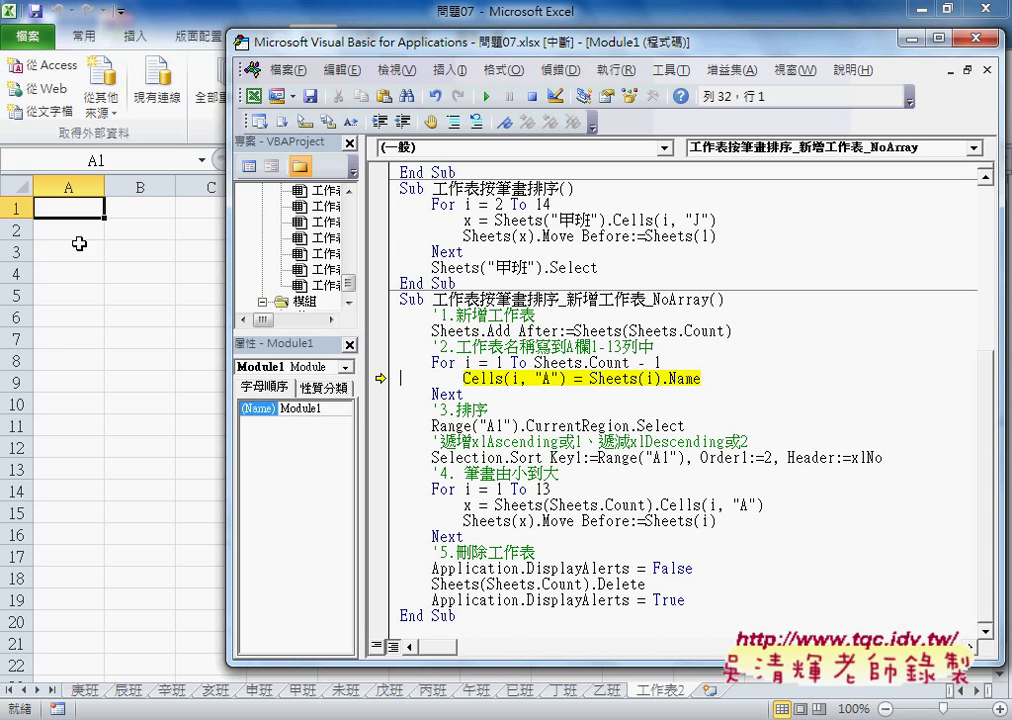
drag(824, 378, 590, 379)
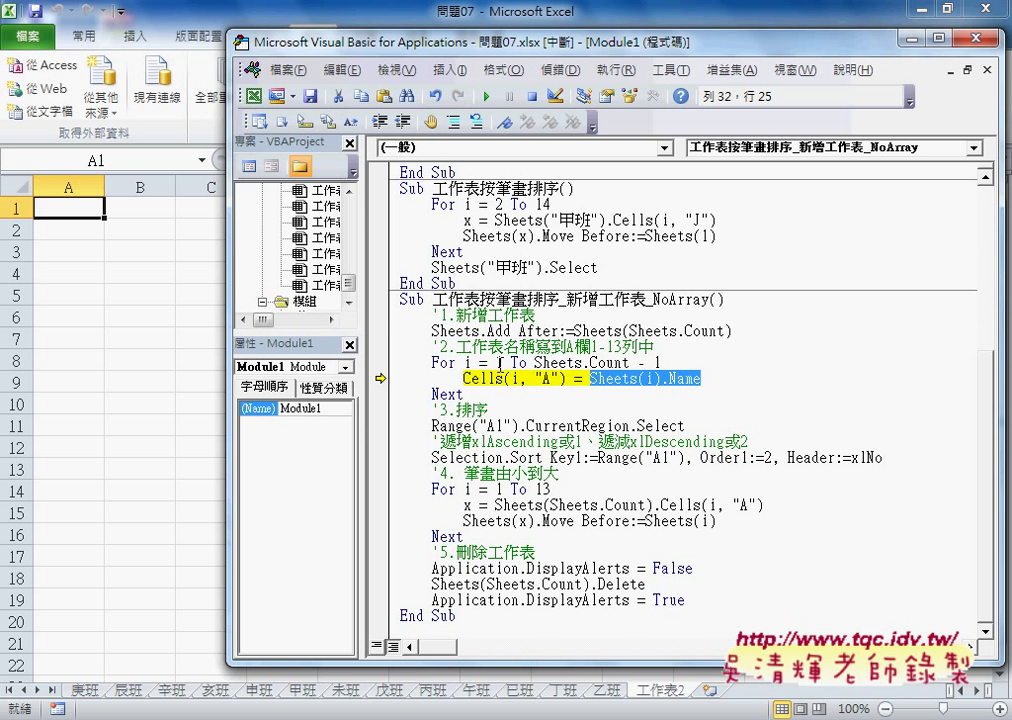
click(538, 363)
drag(535, 363, 661, 363)
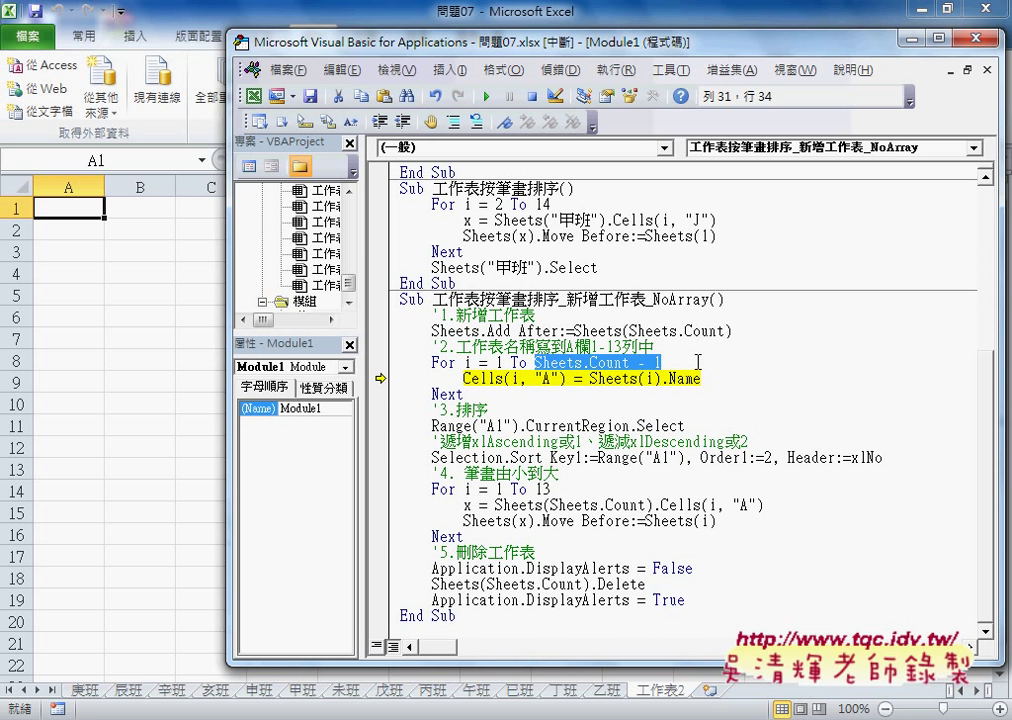
- Step through the loop until A1:A13 lists the sheet names 庚班 through 乙班
key(F8)
key(F8)
key(F8)
key(F8)
key(F8)
key(F8)
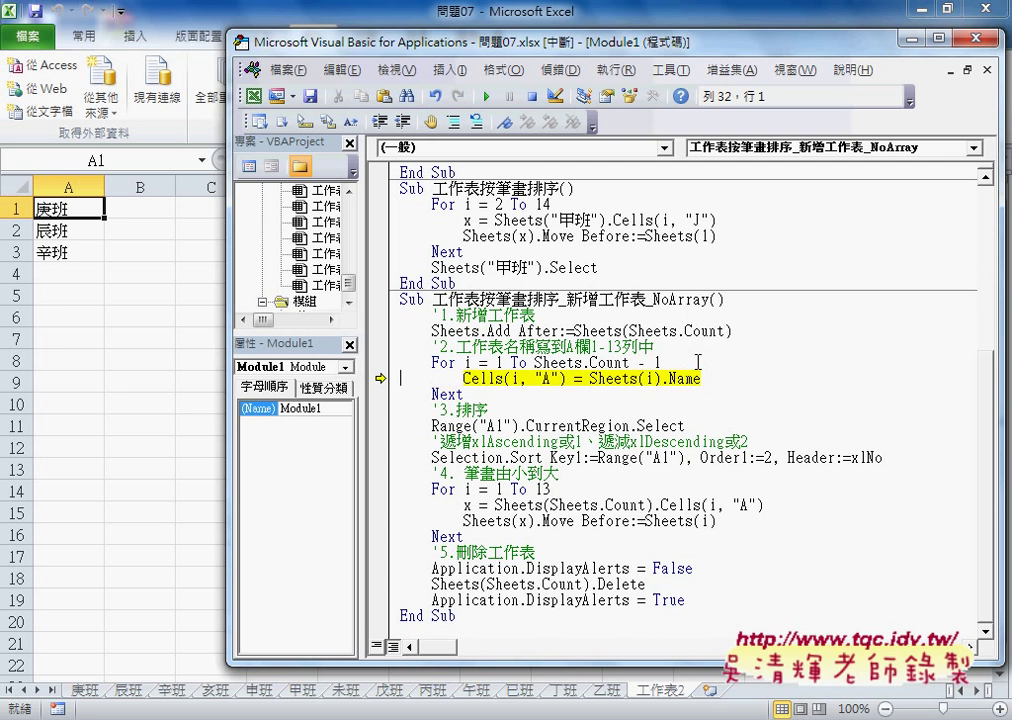
key(F8)
key(F8)
key(F8)
key(F8)
key(F8)
key(F8)
key(F8)
key(F8)
key(F8)
key(F8)
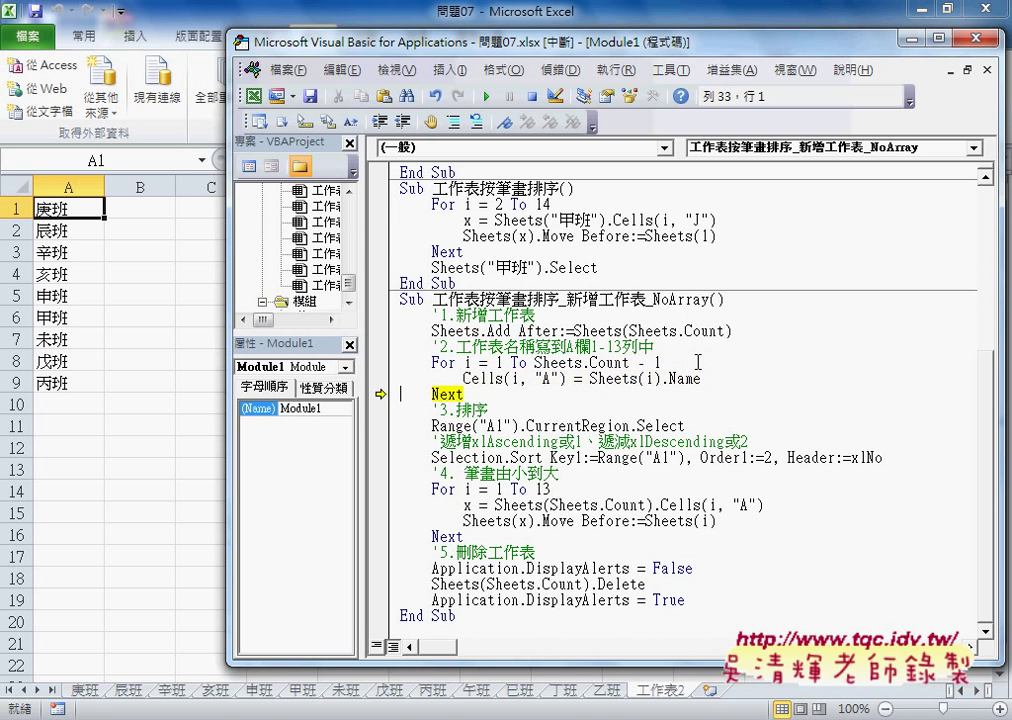
key(F8)
key(F8)
key(F8)
key(F8)
key(F8)
key(F8)
key(F8)
key(F8)
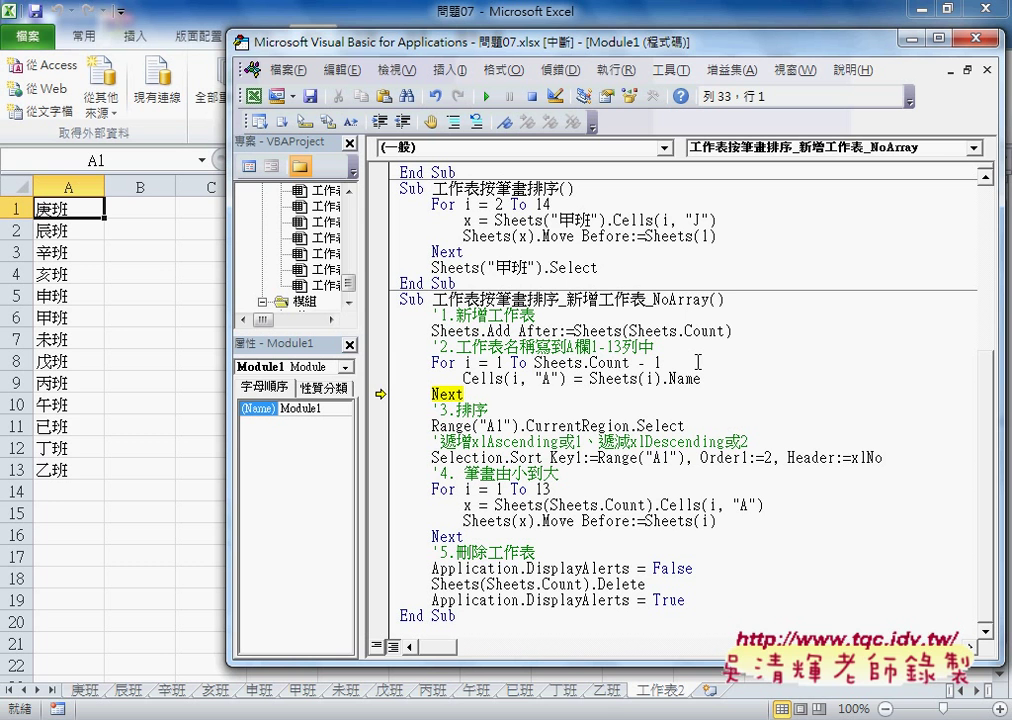
key(F8)
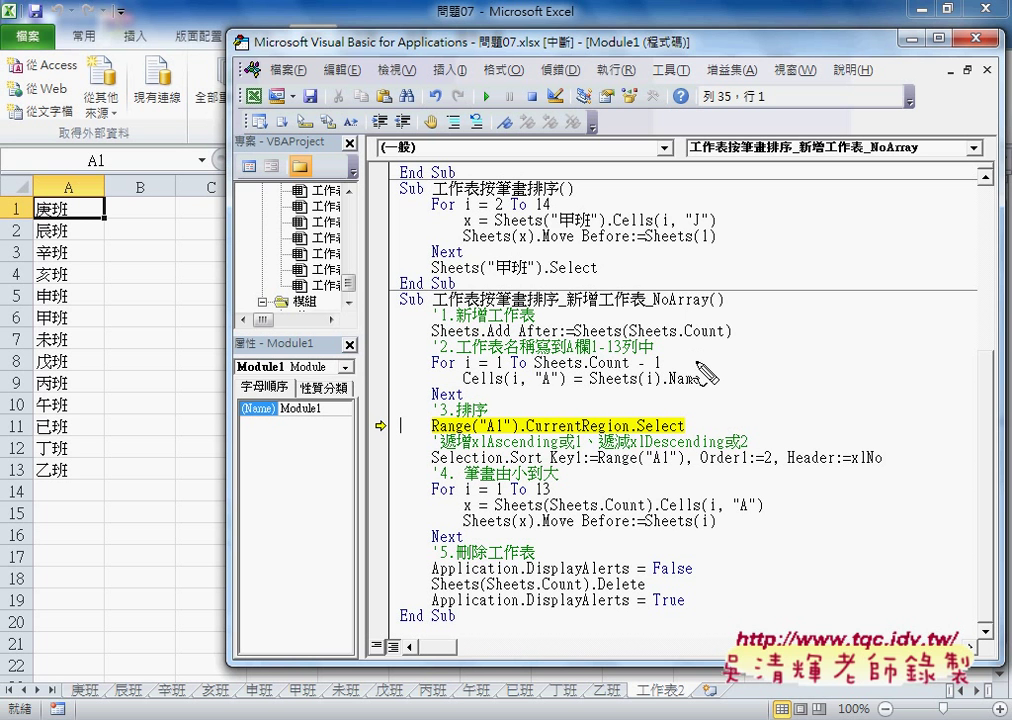
mouse_move(463, 397)
mouse_down()
mouse_move(416, 365)
mouse_move(668, 349)
mouse_move(465, 400)
mouse_up()
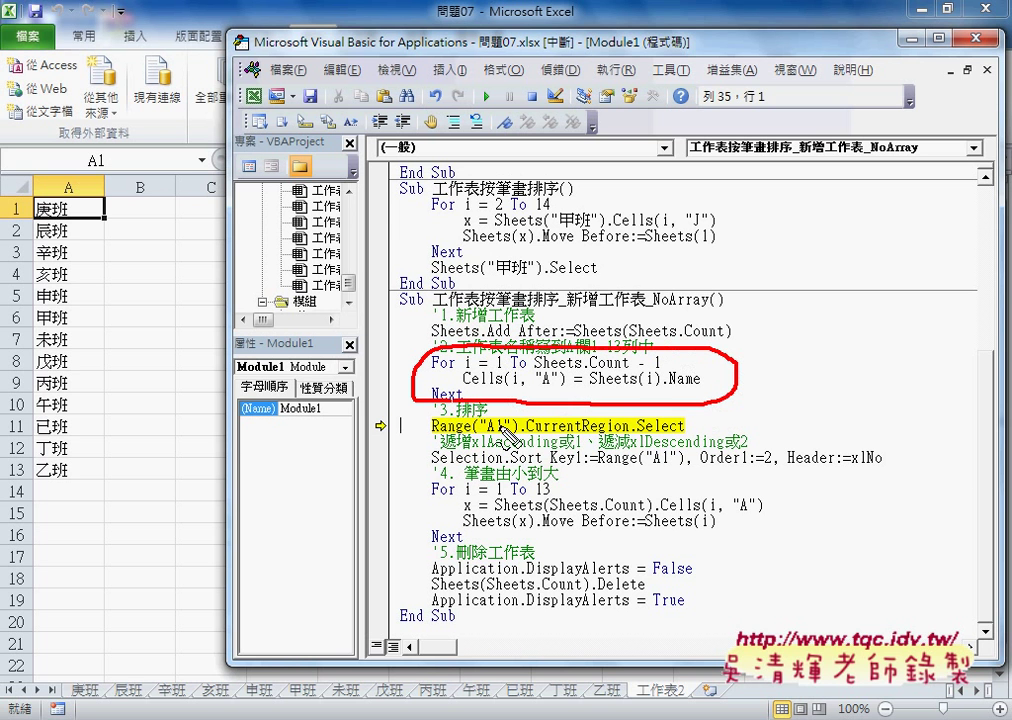
drag(628, 698, 510, 683)
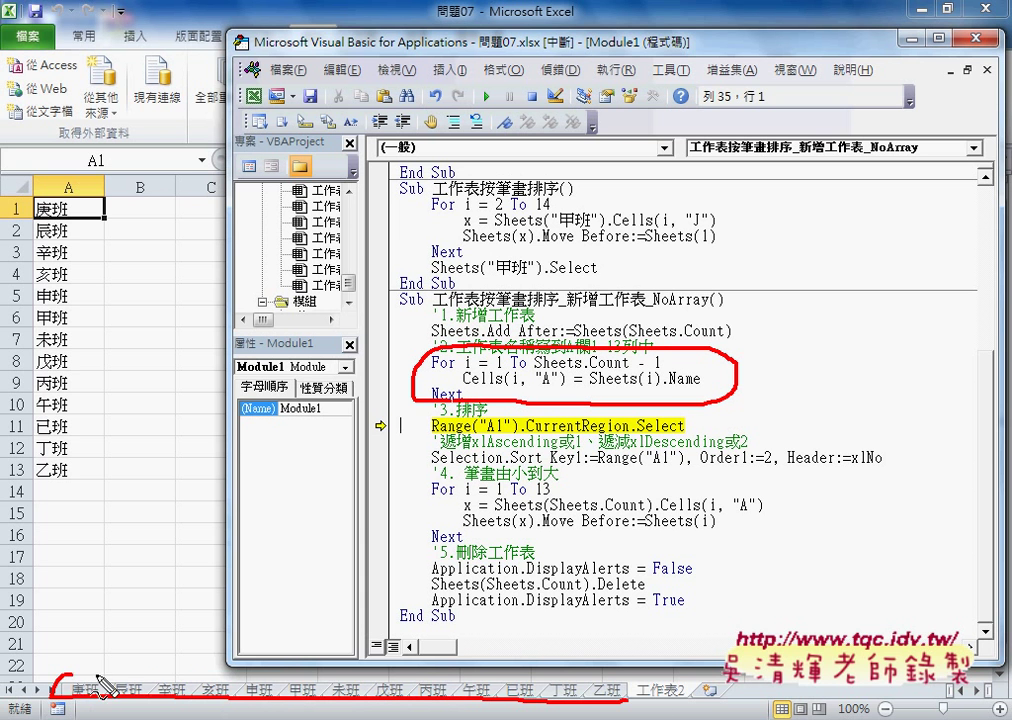
mouse_move(370, 660)
mouse_down()
mouse_move(112, 440)
mouse_move(155, 430)
mouse_up()
mouse_move(100, 492)
mouse_down()
mouse_move(32, 236)
mouse_move(108, 495)
mouse_up()
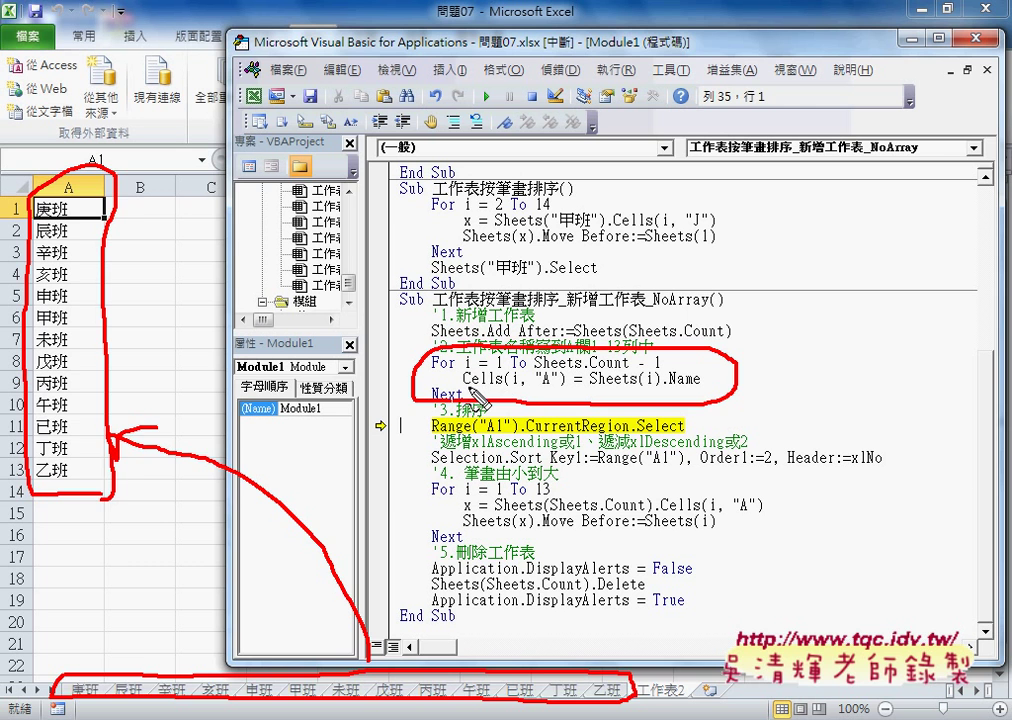
key(Escape)
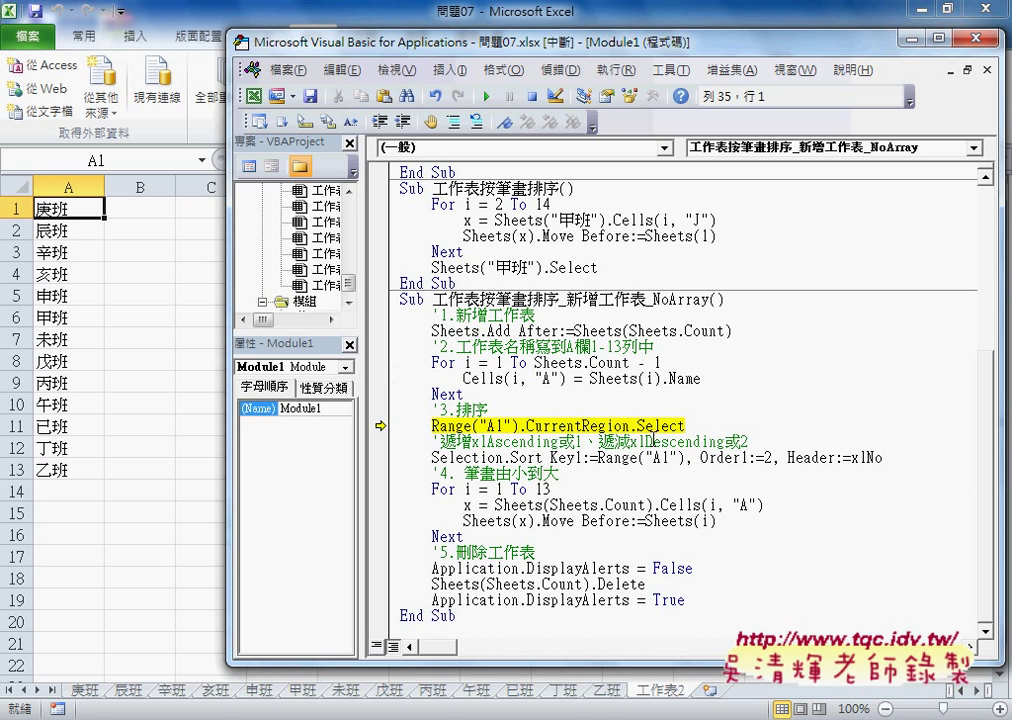
drag(918, 460, 400, 412)
drag(707, 422, 431, 428)
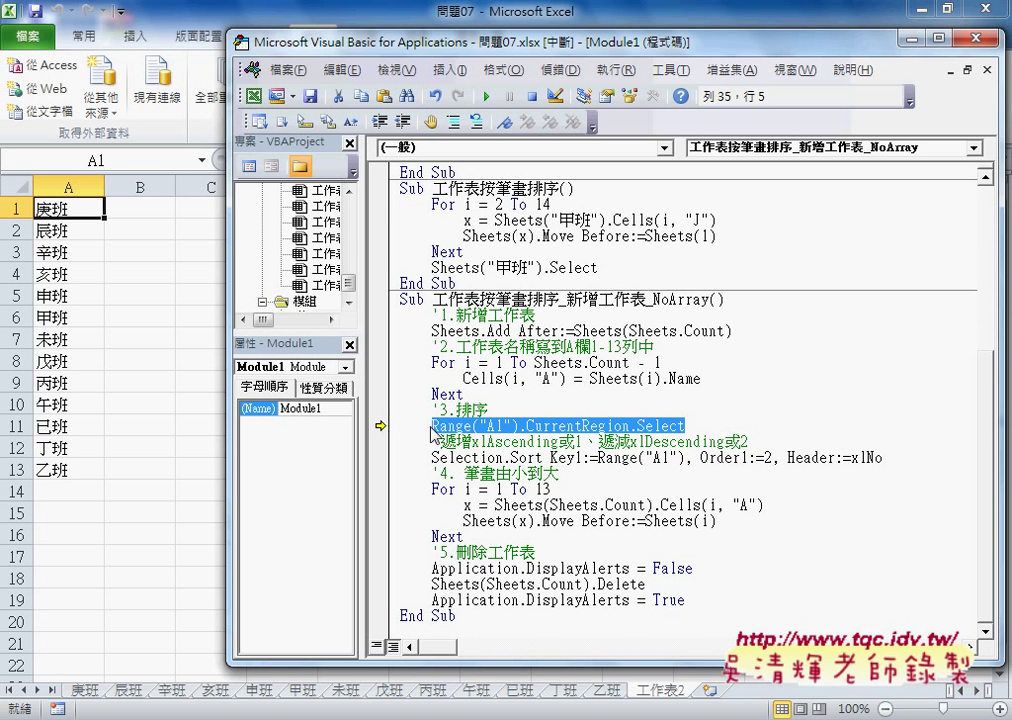
- Examine Range("A1").CurrentRegion, then execute it so the class names in A1:A13 are selected
click(575, 426)
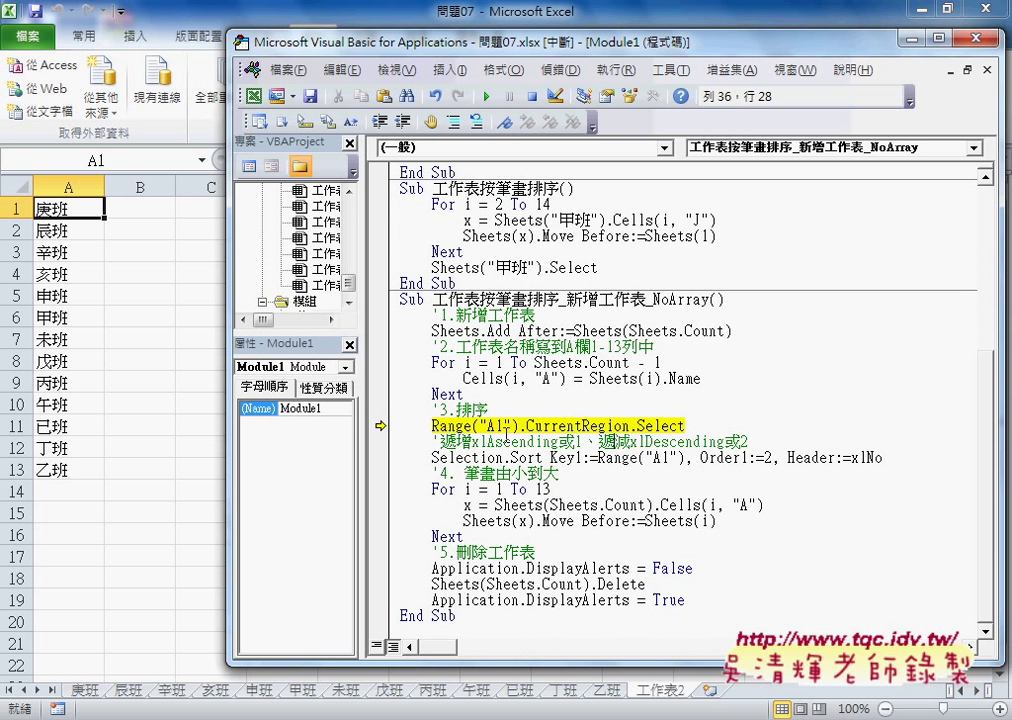
click(511, 425)
drag(516, 425, 431, 425)
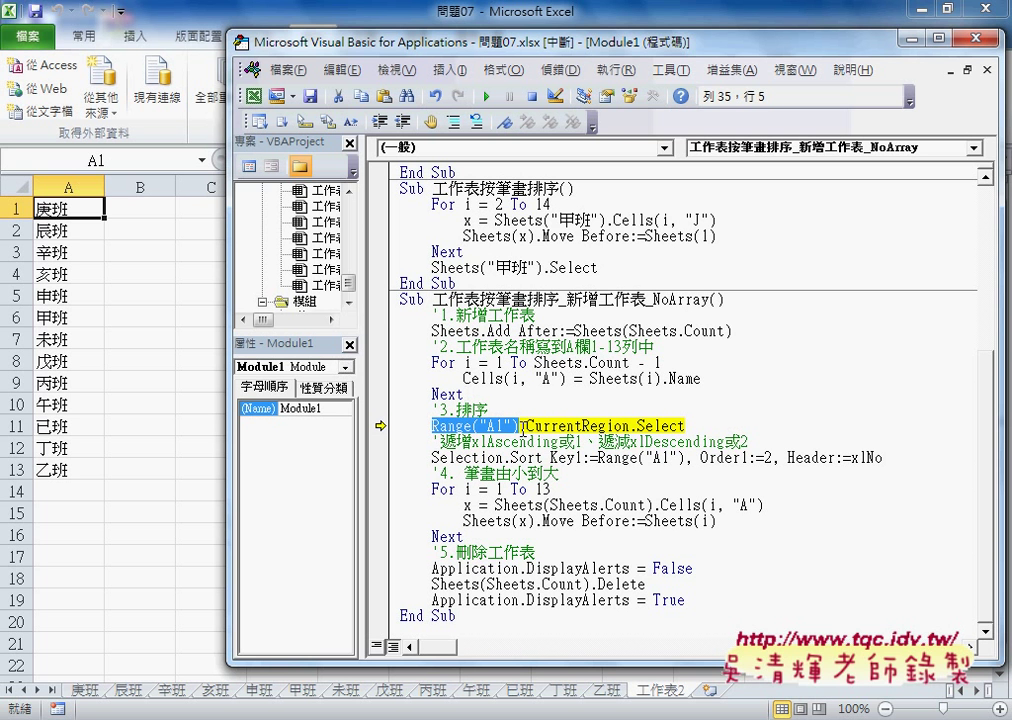
drag(520, 425, 629, 427)
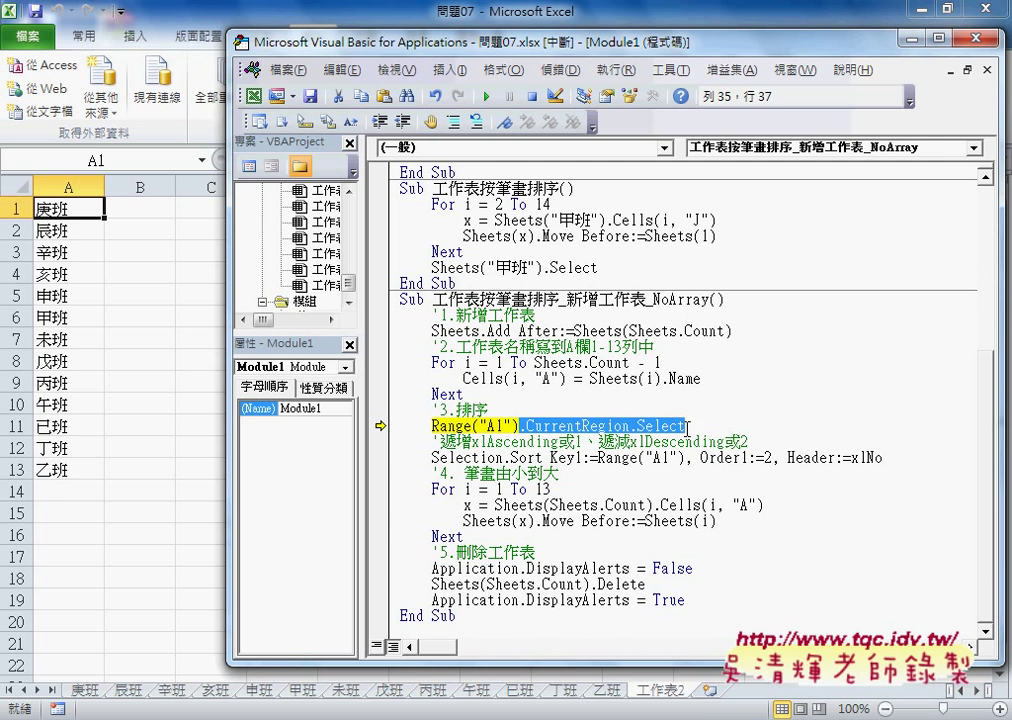
click(598, 427)
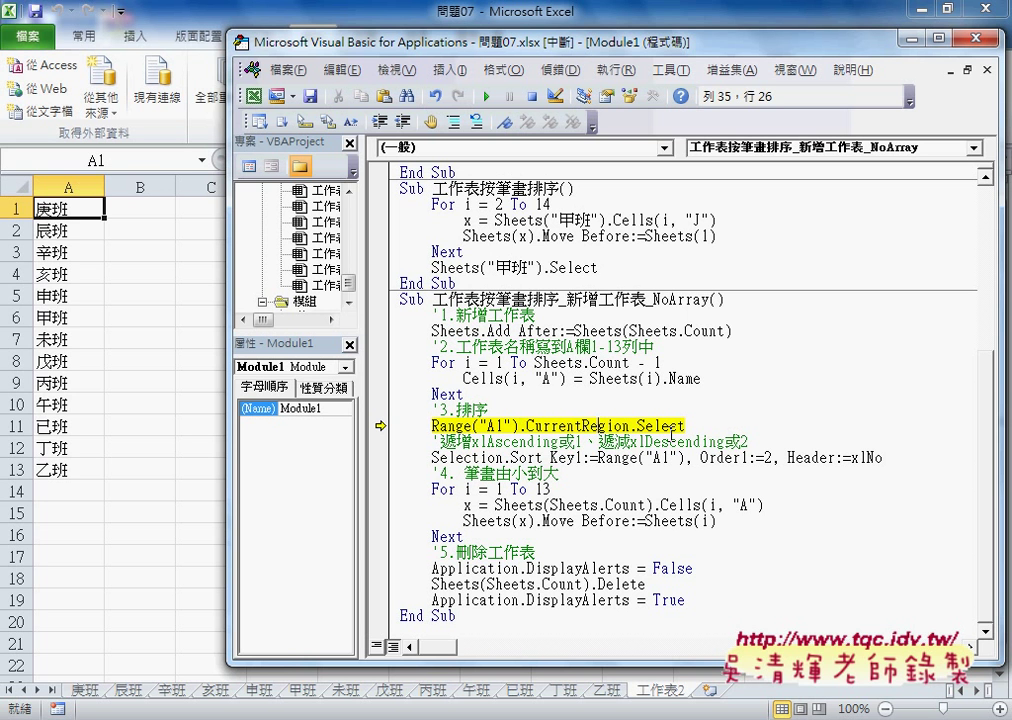
key(F8)
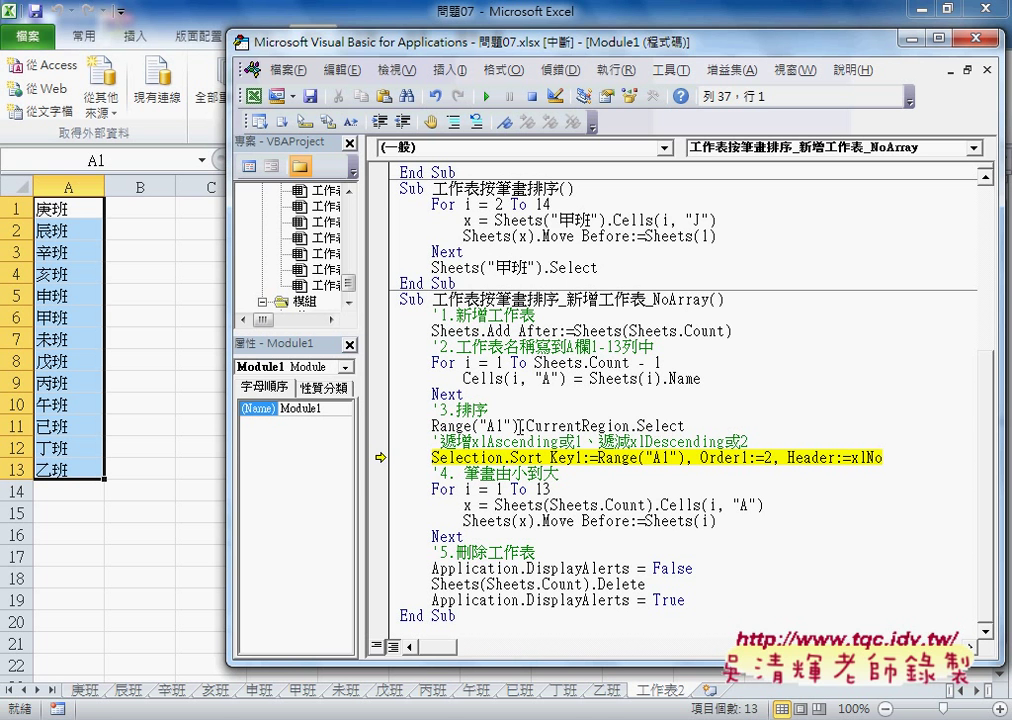
drag(519, 426, 724, 428)
text(.)
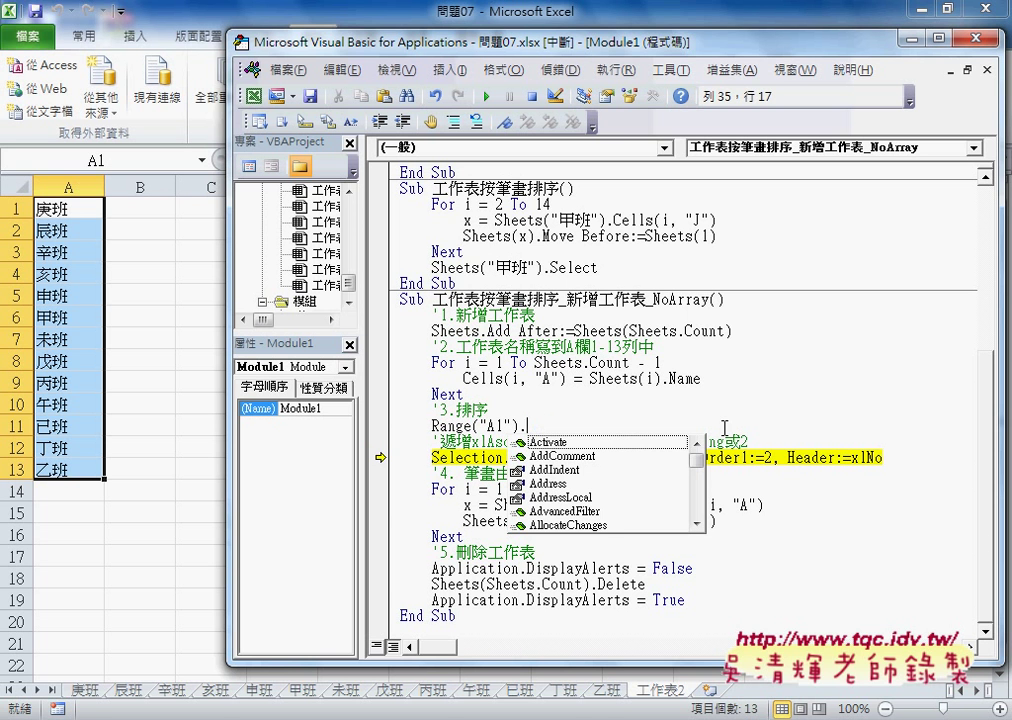
text(cu)
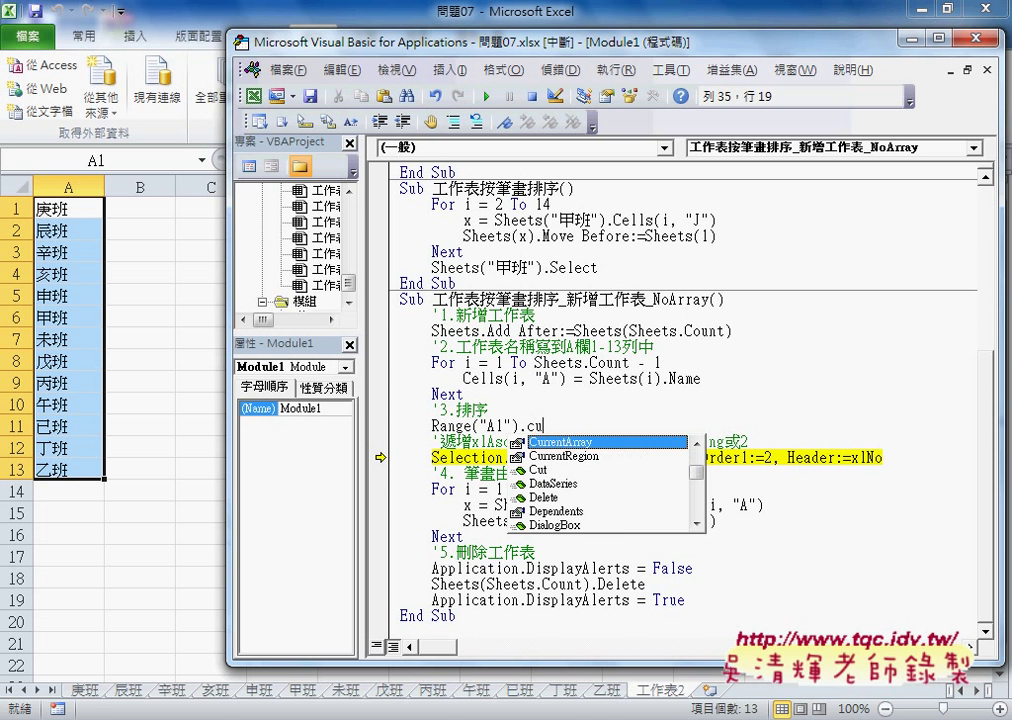
key(Down)
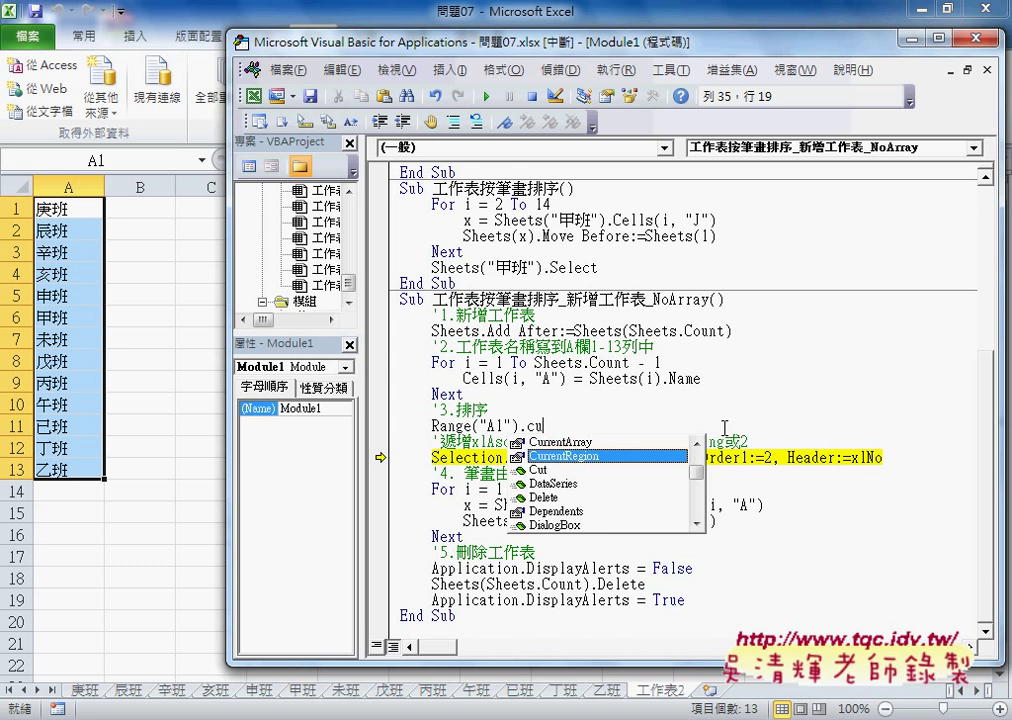
key(Tab)
text(.)
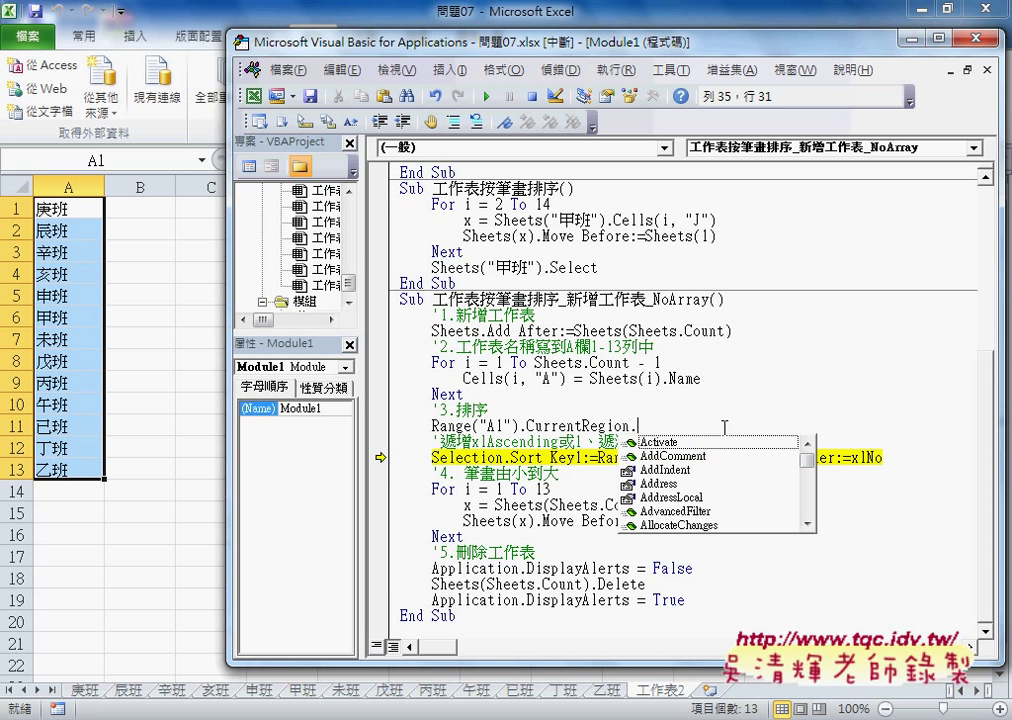
text(se)
key(space)
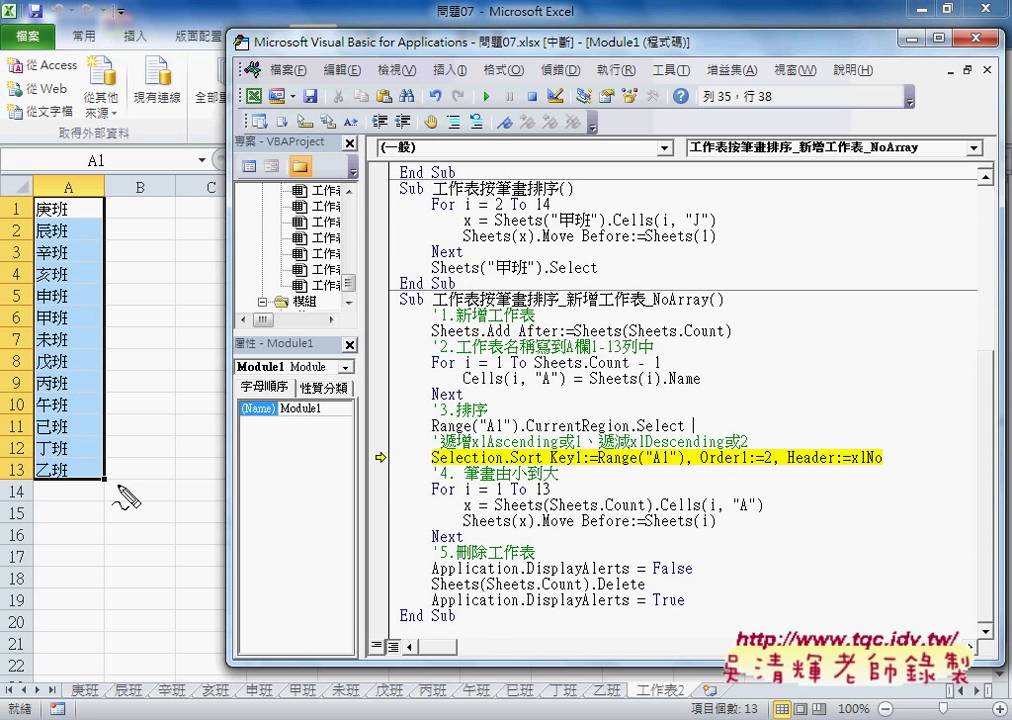
mouse_move(77, 491)
mouse_down()
mouse_move(148, 212)
mouse_move(62, 507)
mouse_up()
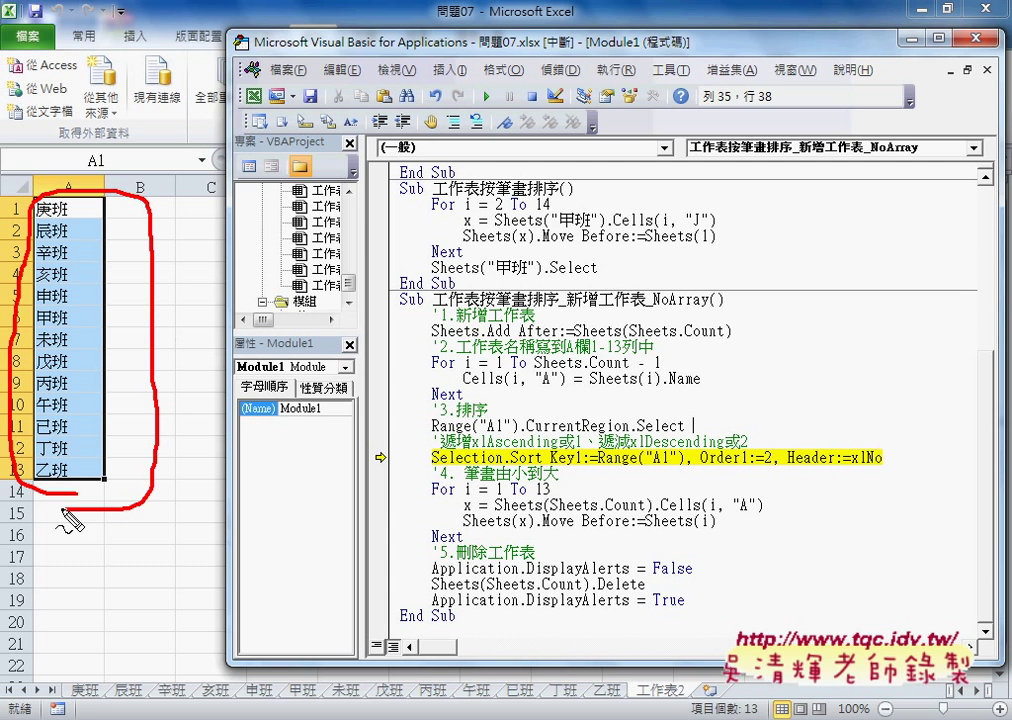
drag(435, 466, 497, 462)
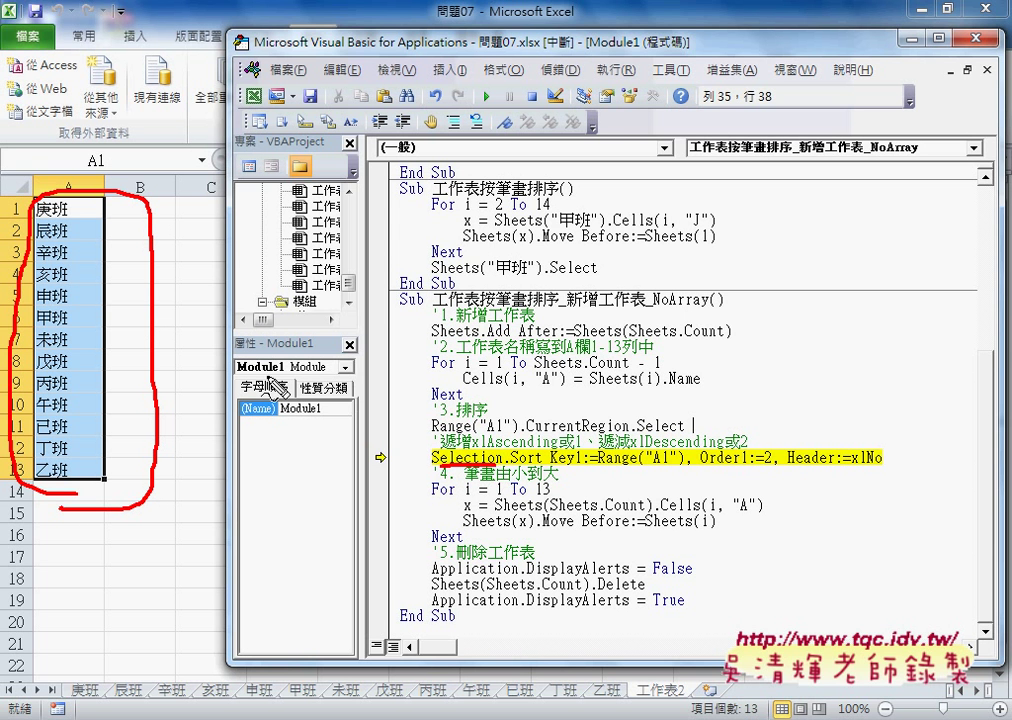
mouse_move(165, 368)
mouse_down()
mouse_move(362, 438)
mouse_move(414, 470)
mouse_move(418, 448)
mouse_up()
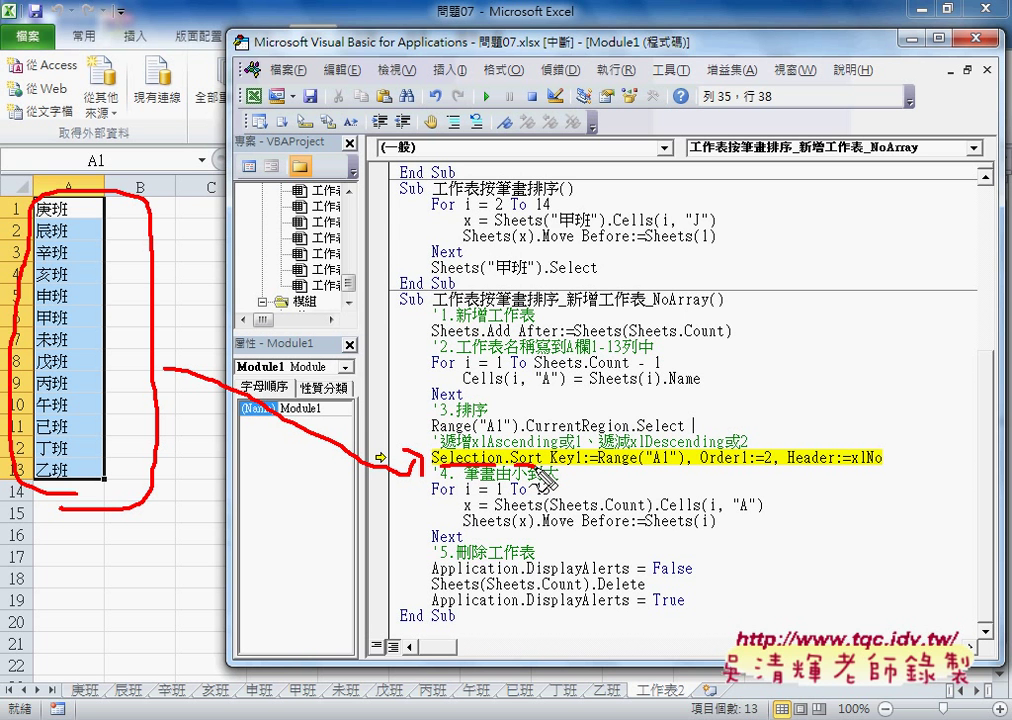
drag(535, 467, 690, 467)
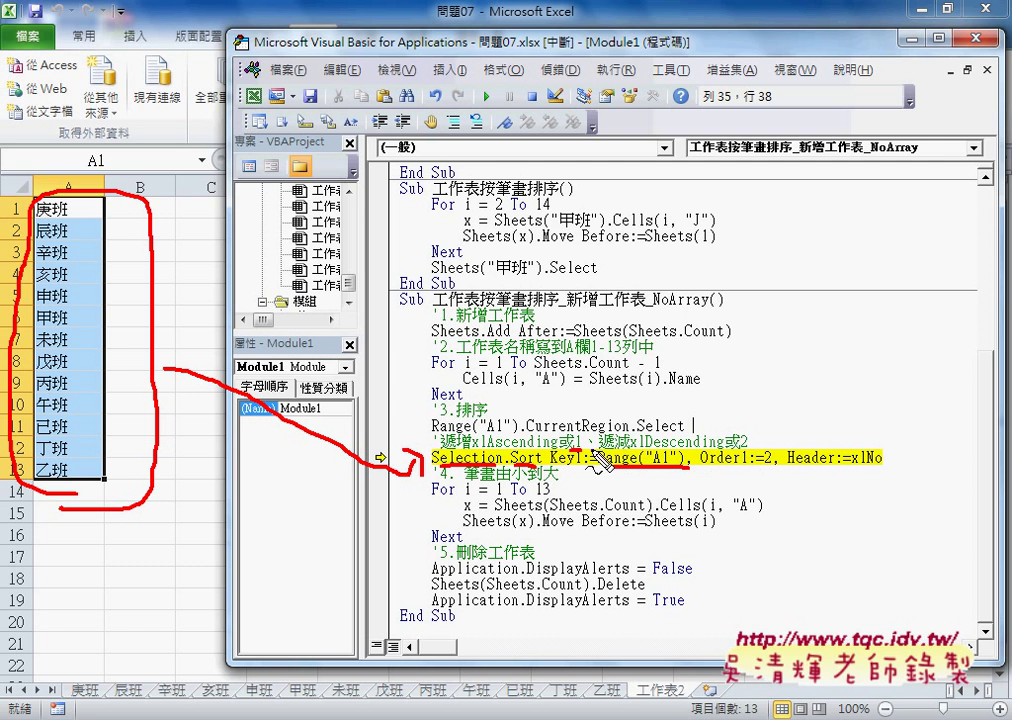
drag(574, 438, 586, 435)
mouse_move(738, 447)
mouse_down()
mouse_move(750, 443)
mouse_move(771, 466)
mouse_move(835, 463)
mouse_up()
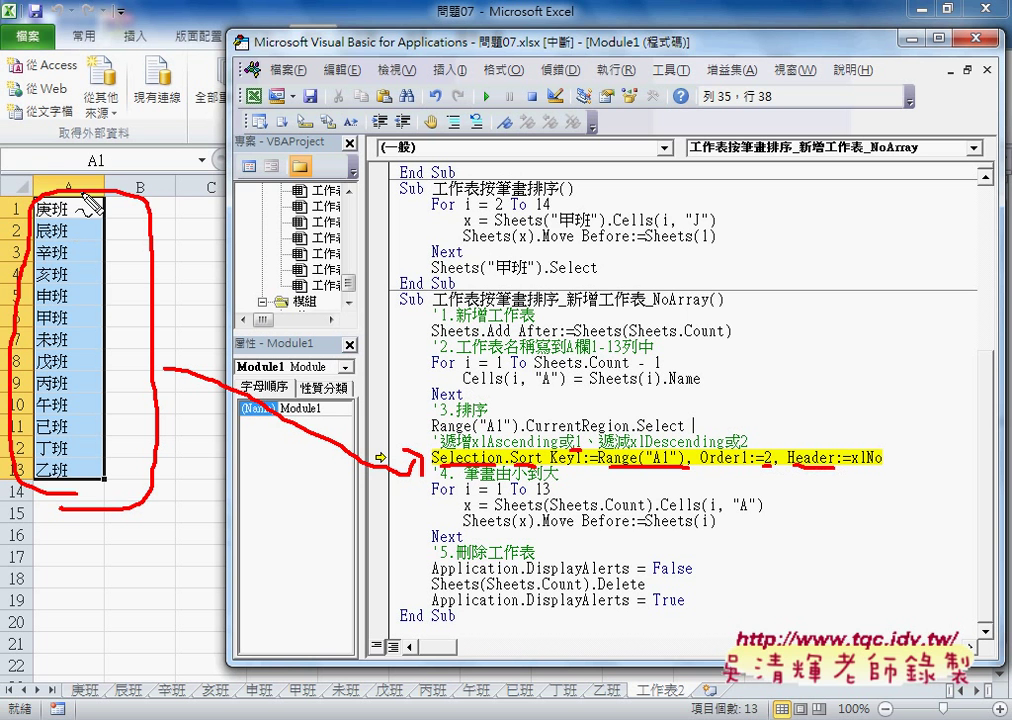
mouse_move(70, 150)
mouse_down()
mouse_move(30, 170)
mouse_move(100, 182)
mouse_move(75, 150)
mouse_up()
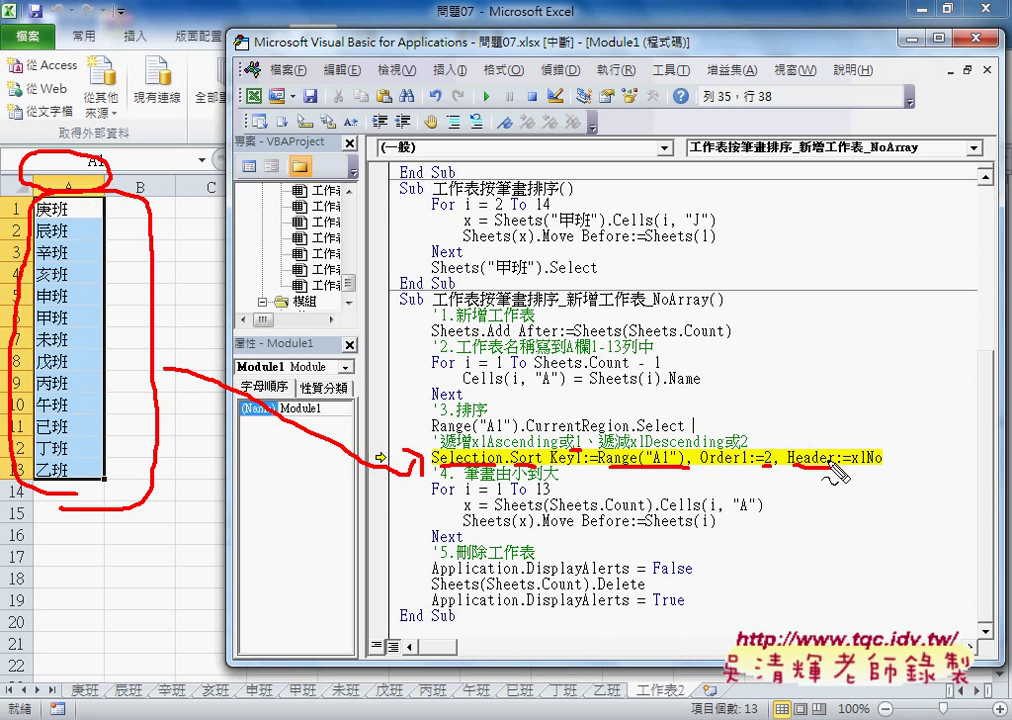
drag(853, 465, 890, 465)
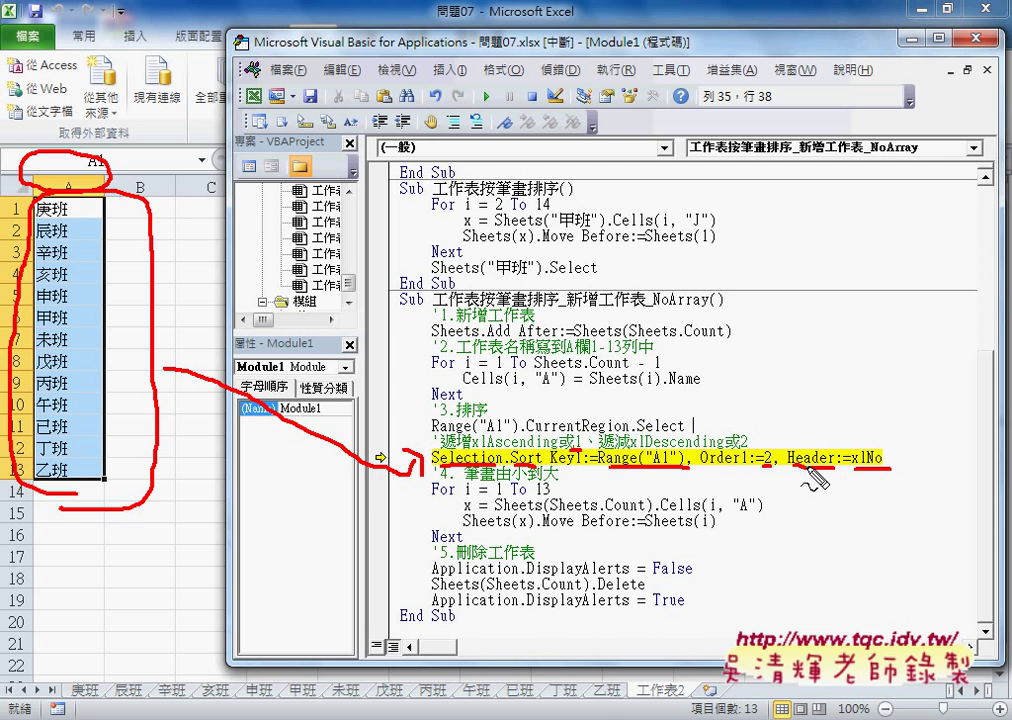
key(Escape)
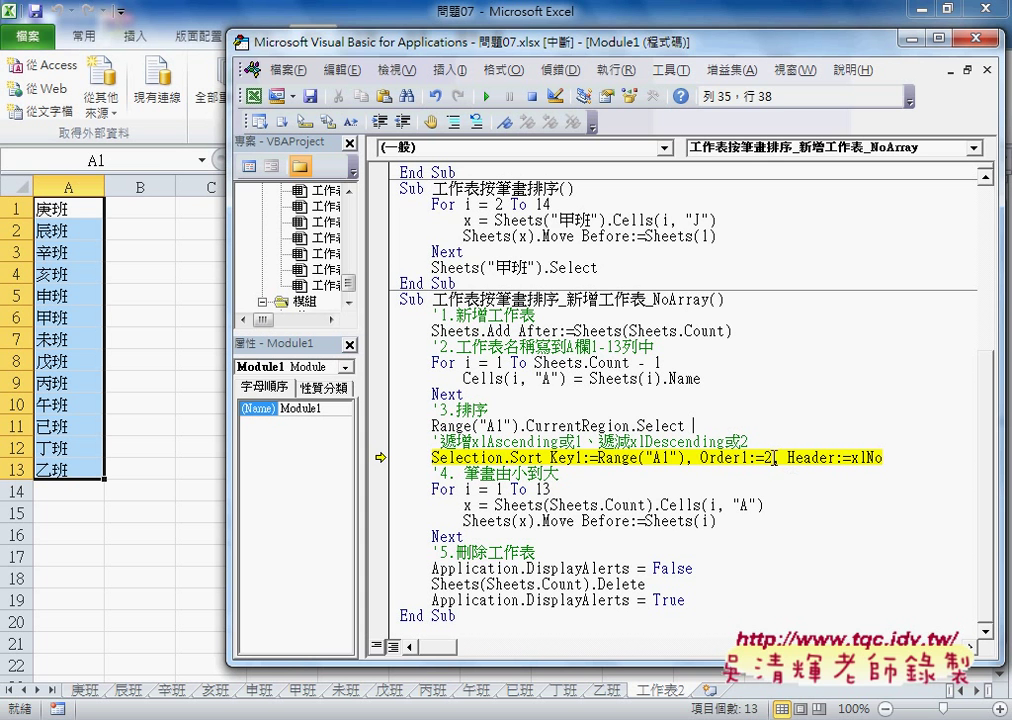
- Change Order1:=2 to 1 and run the sort in ascending order
drag(774, 458, 766, 458)
text(1)
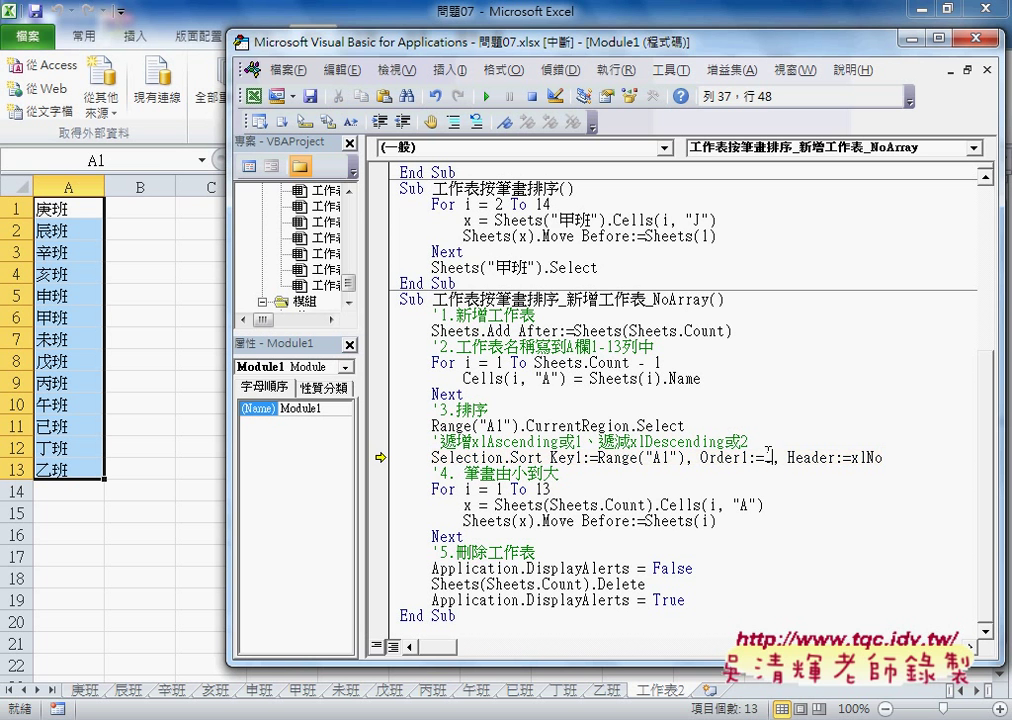
key(Down)
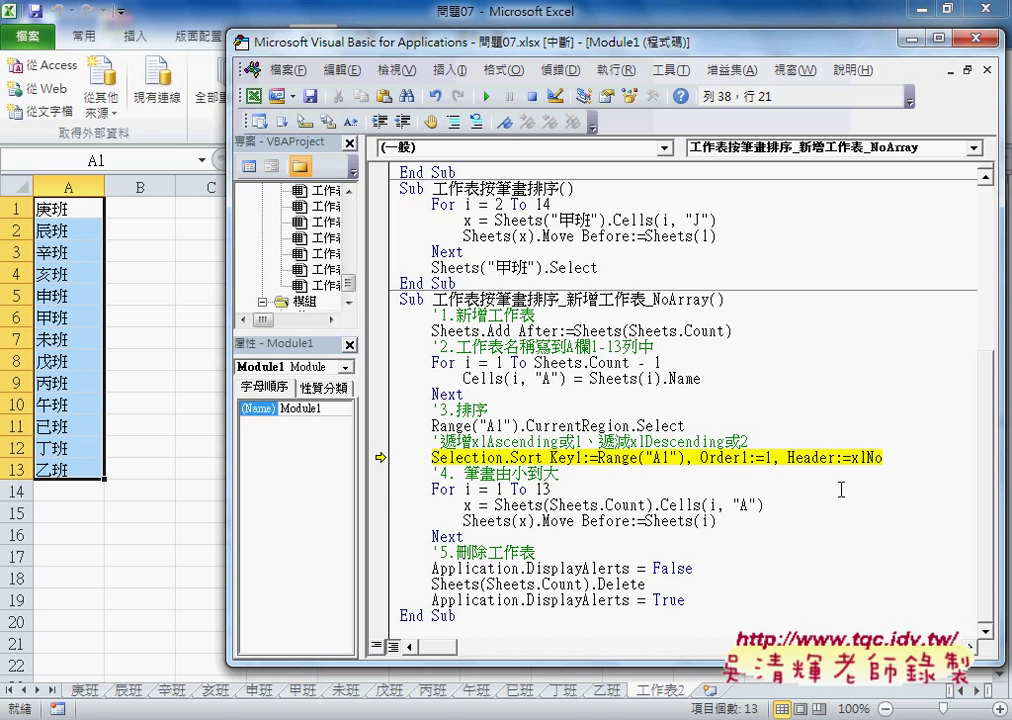
key(F8)
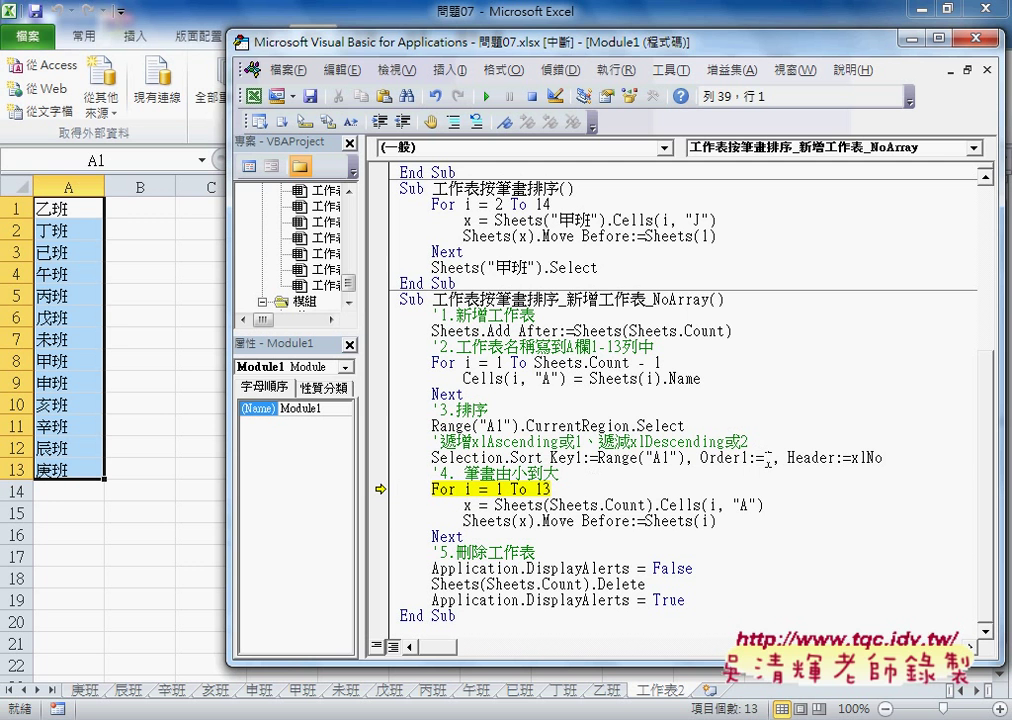
- Restore Order1 to 2 and re-run Selection.Sort in descending order
double_click(767, 458)
text(2)
drag(381, 489, 378, 458)
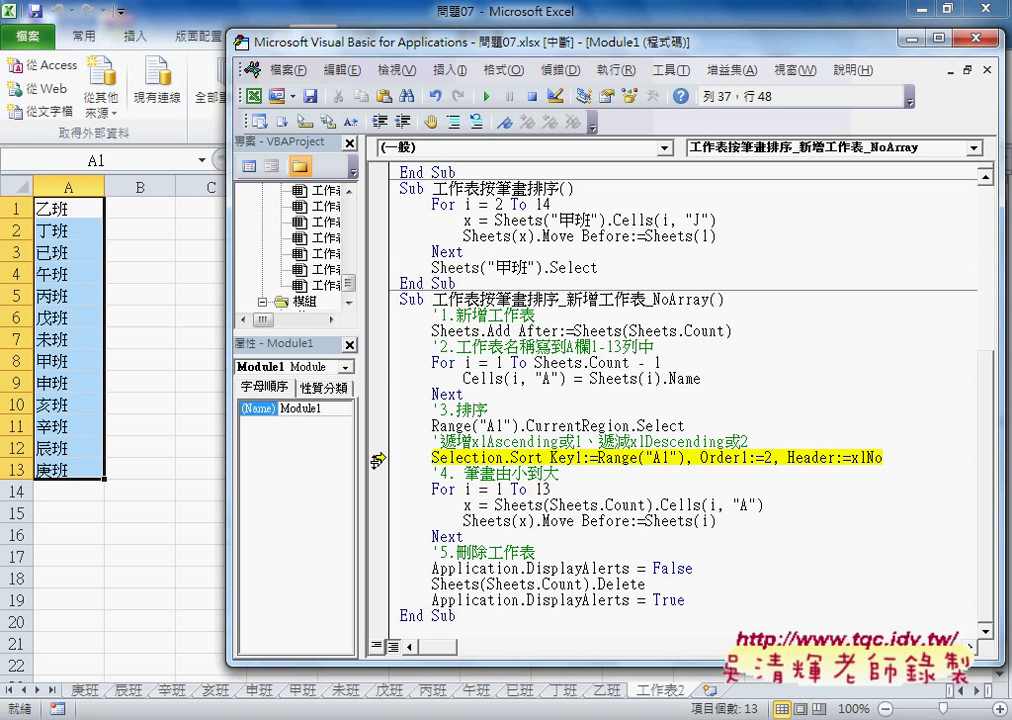
key(F8)
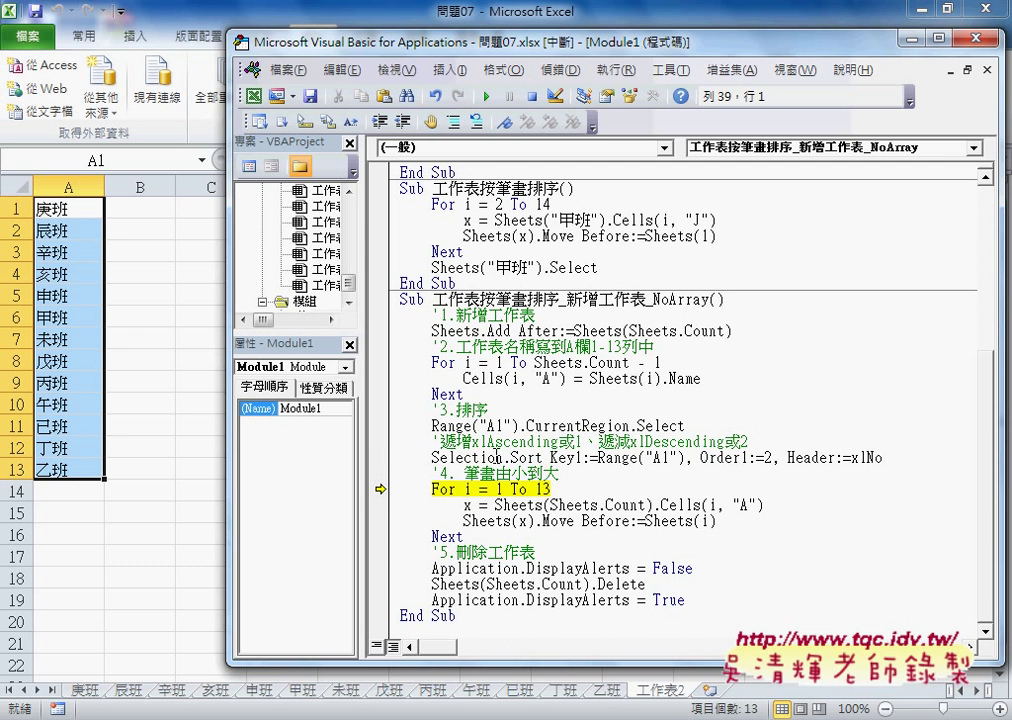
- Set Order1 back to 1 and re-run the sort so column A runs 乙班 to 庚班
double_click(768, 457)
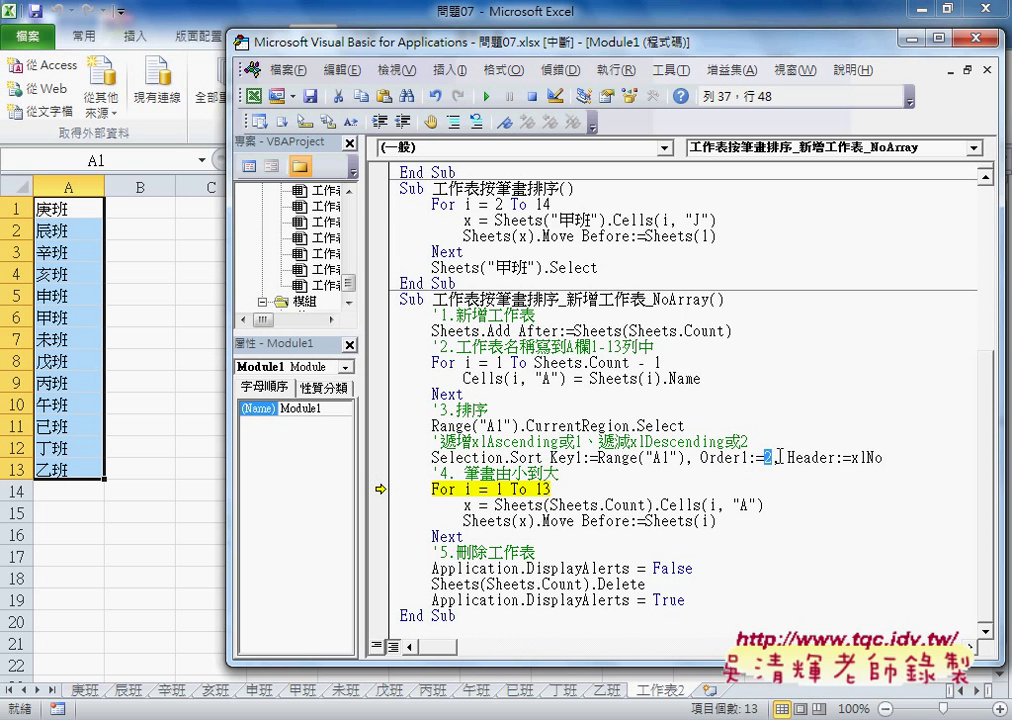
text(1)
drag(381, 486, 380, 459)
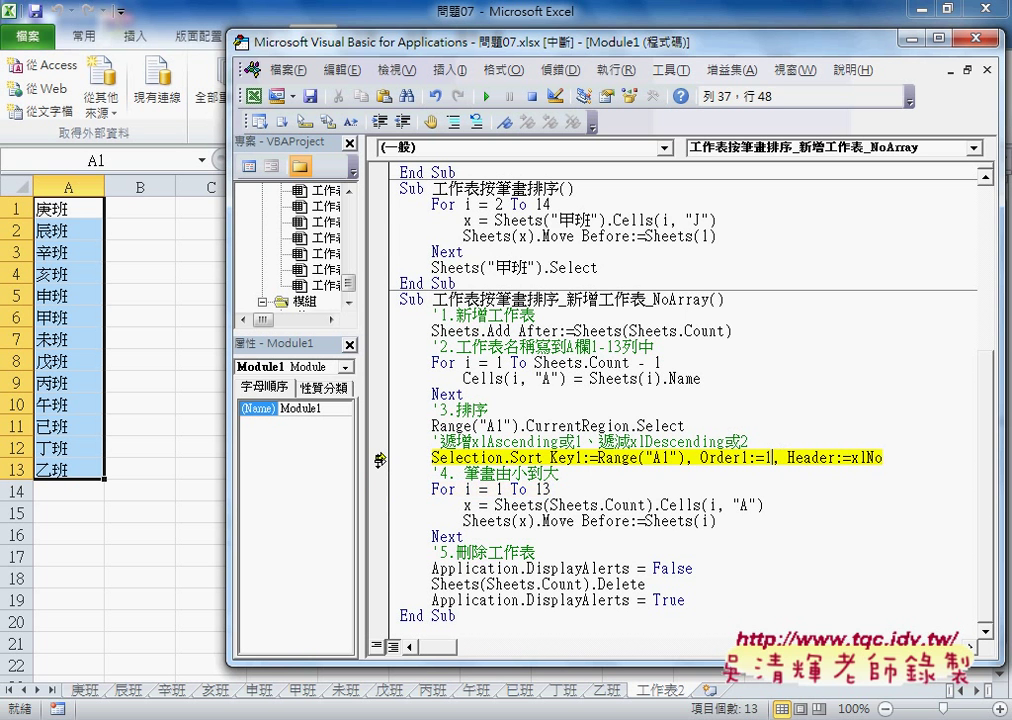
key(F8)
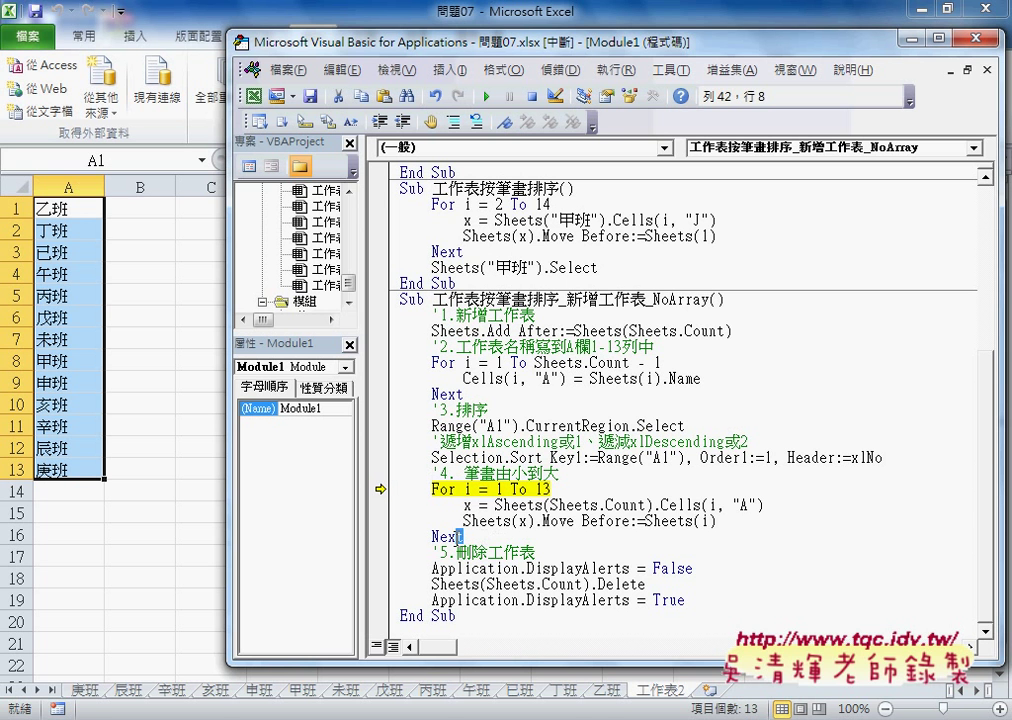
drag(465, 537, 405, 489)
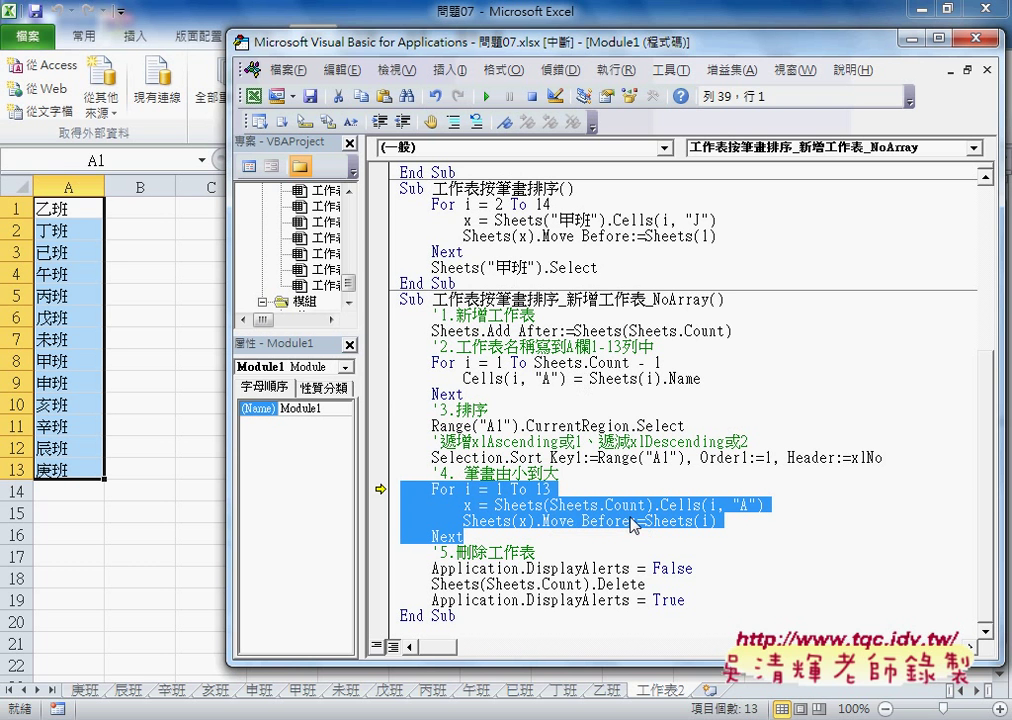
- Step through the sheet-moving loop so the class tabs are reordered 乙班 through 庚班
key(F8)
key(F8)
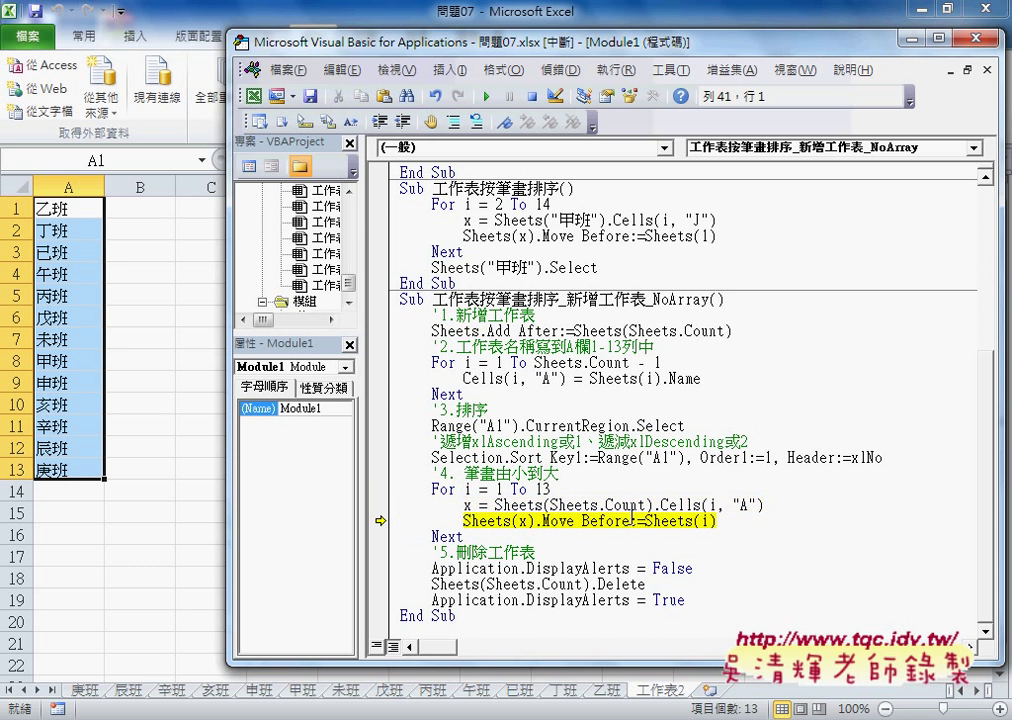
key(F8)
key(F5)
key(F8)
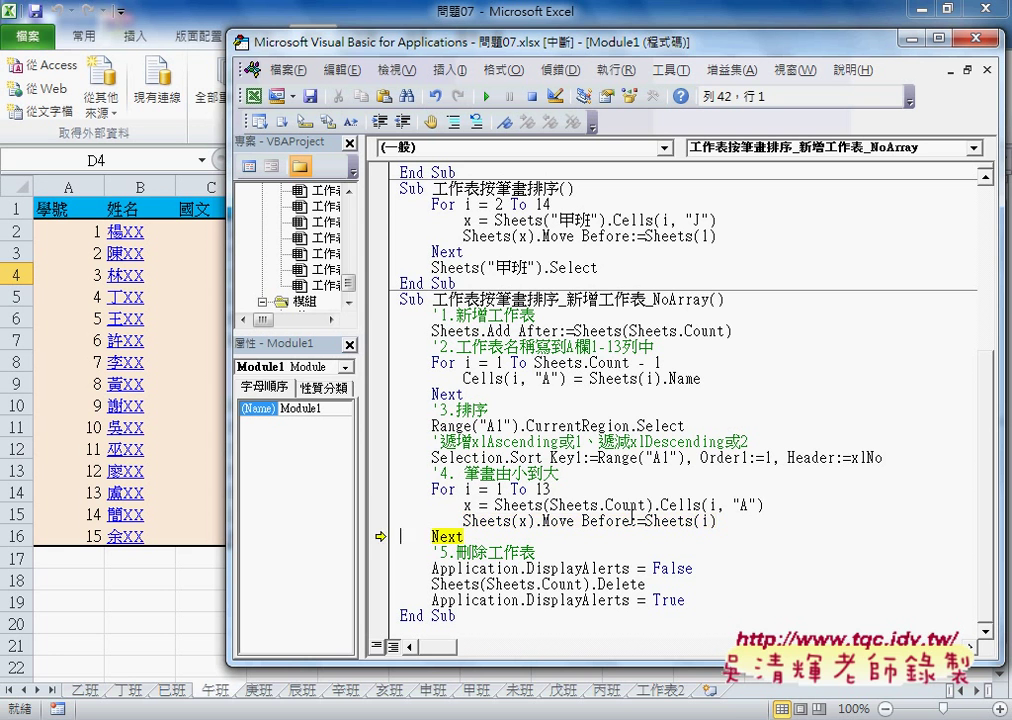
key(F8)
key(F8)
key(F8)
key(F8)
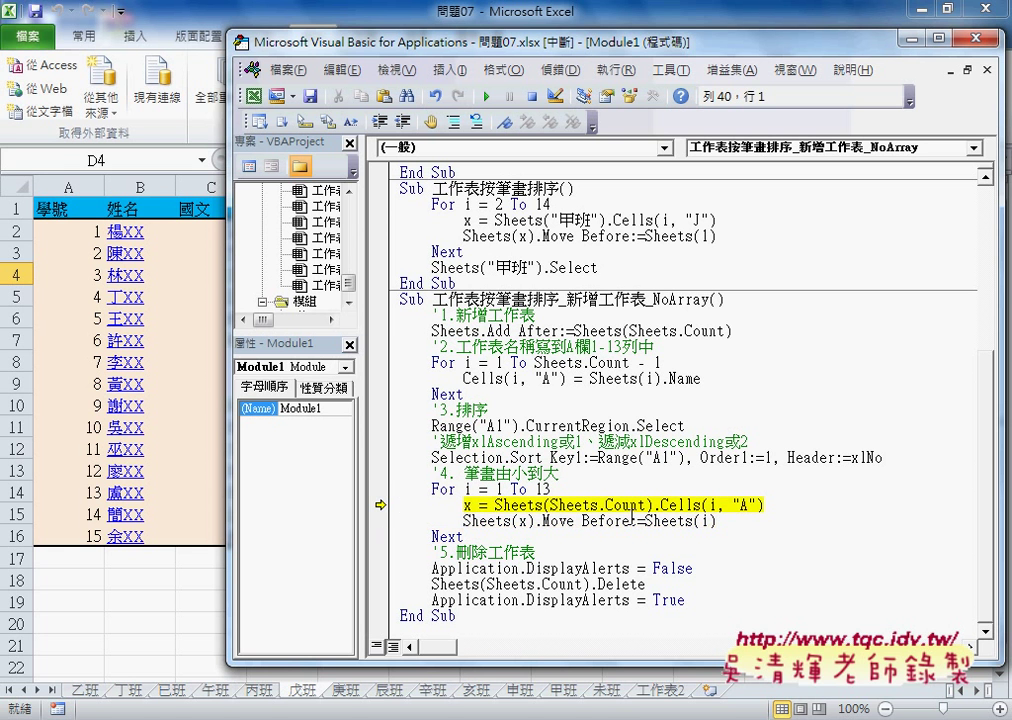
key(F8)
key(F8)
key(F8)
key(F8)
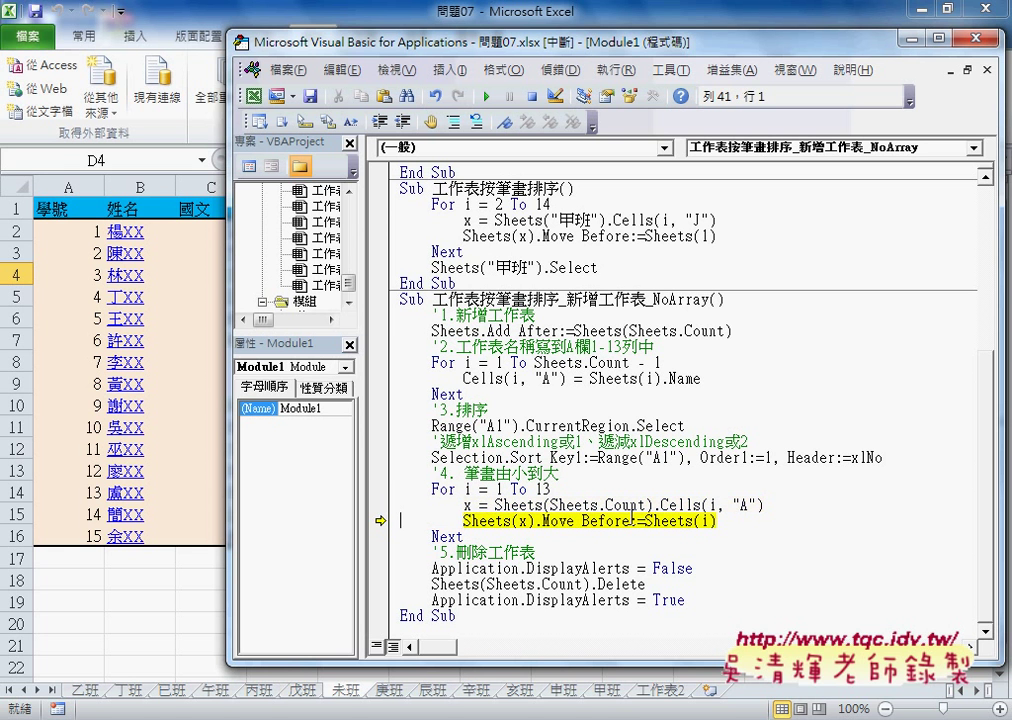
key(F8)
key(F8)
key(F8)
key(F8)
key(F8)
key(F8)
key(F8)
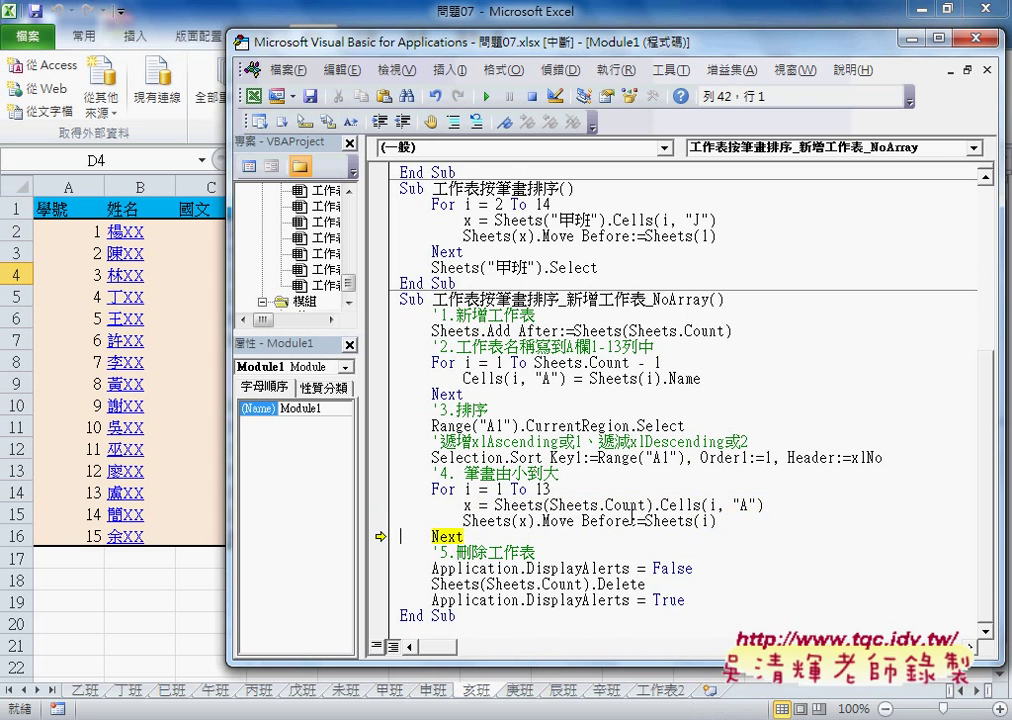
key(F8)
key(F8)
key(F8)
key(F8)
key(F8)
key(F8)
key(F8)
key(F8)
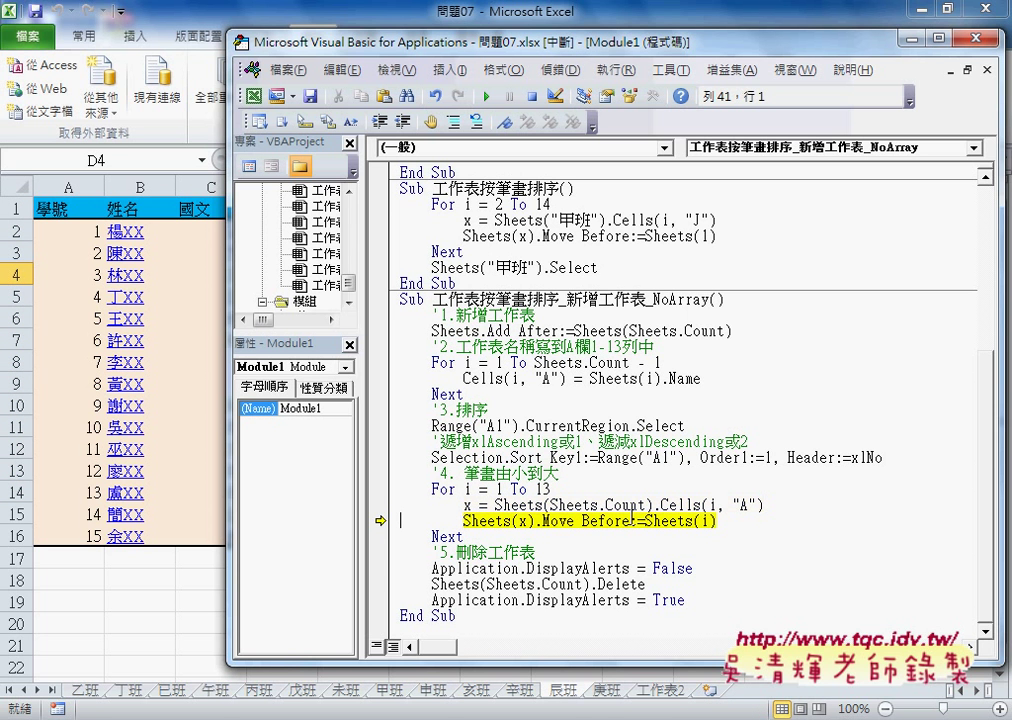
key(F8)
key(F8)
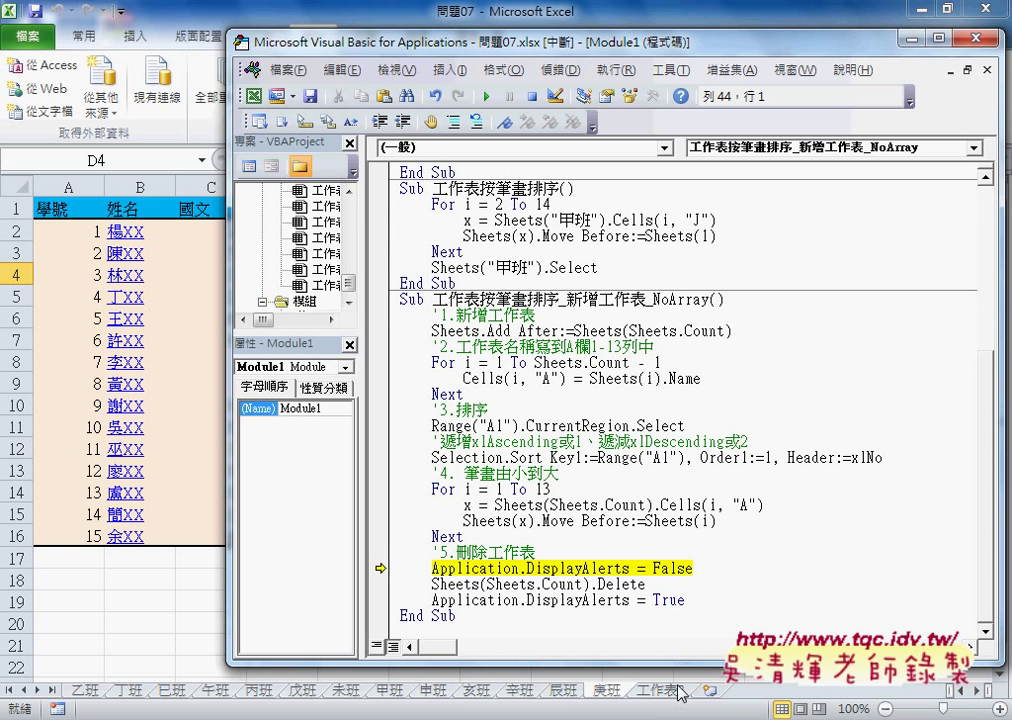
- Step through the DisplayAlerts and Sheets.Delete lines to remove 工作表2 and reach End Sub
mouse_move(679, 693)
mouse_down()
mouse_move(665, 672)
mouse_move(685, 718)
mouse_move(645, 718)
mouse_up()
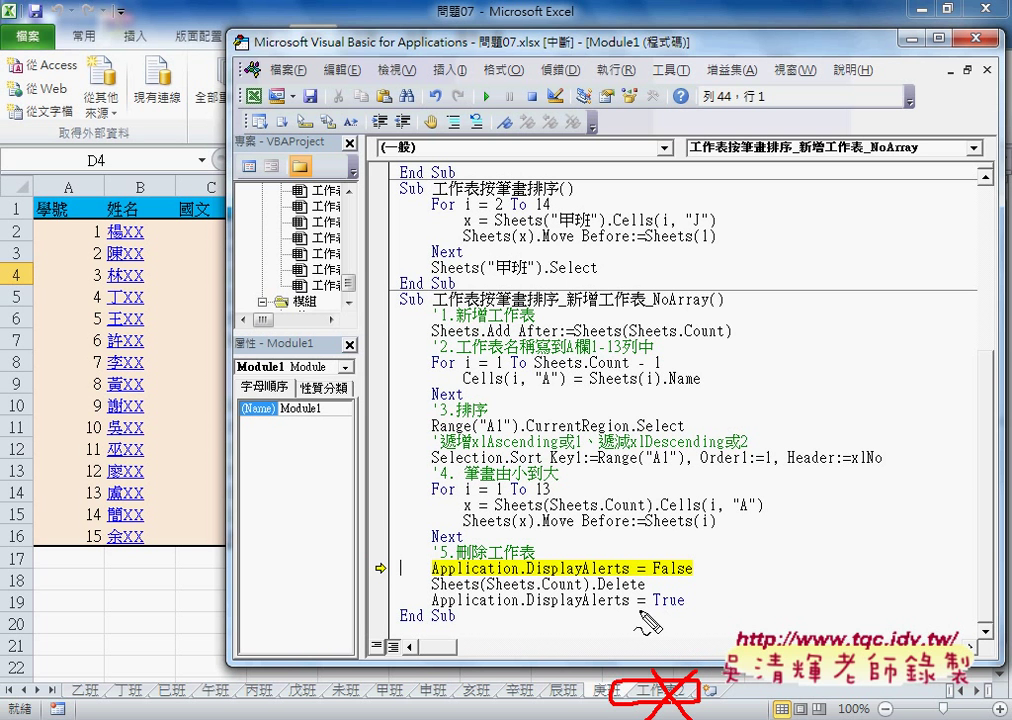
drag(438, 577, 476, 575)
drag(578, 580, 718, 586)
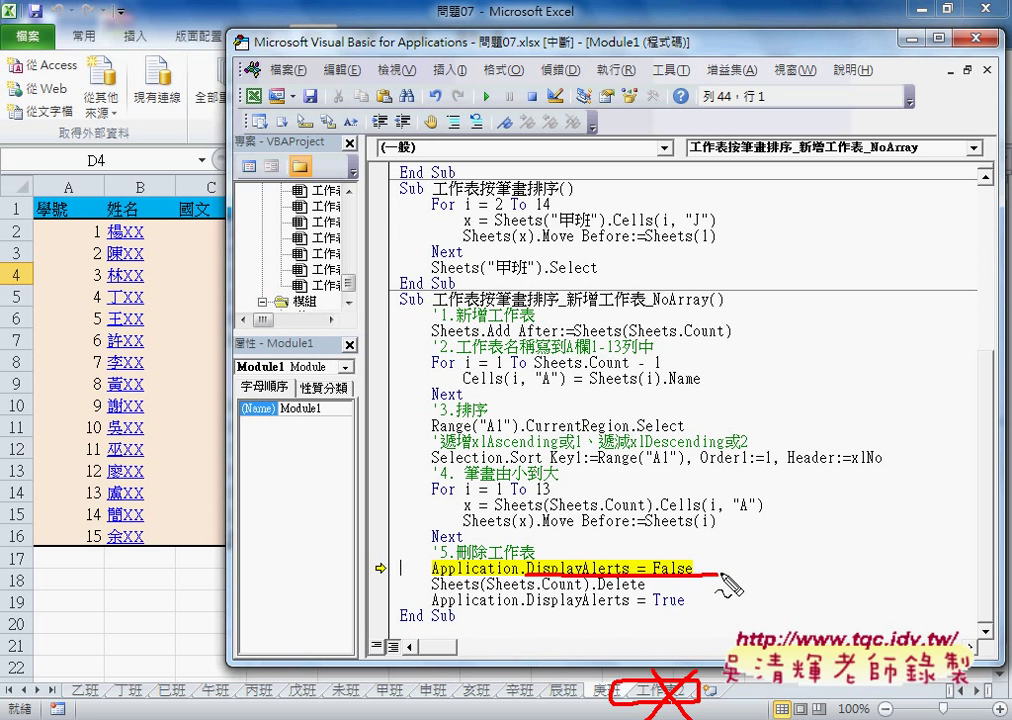
key(Escape)
key(F8)
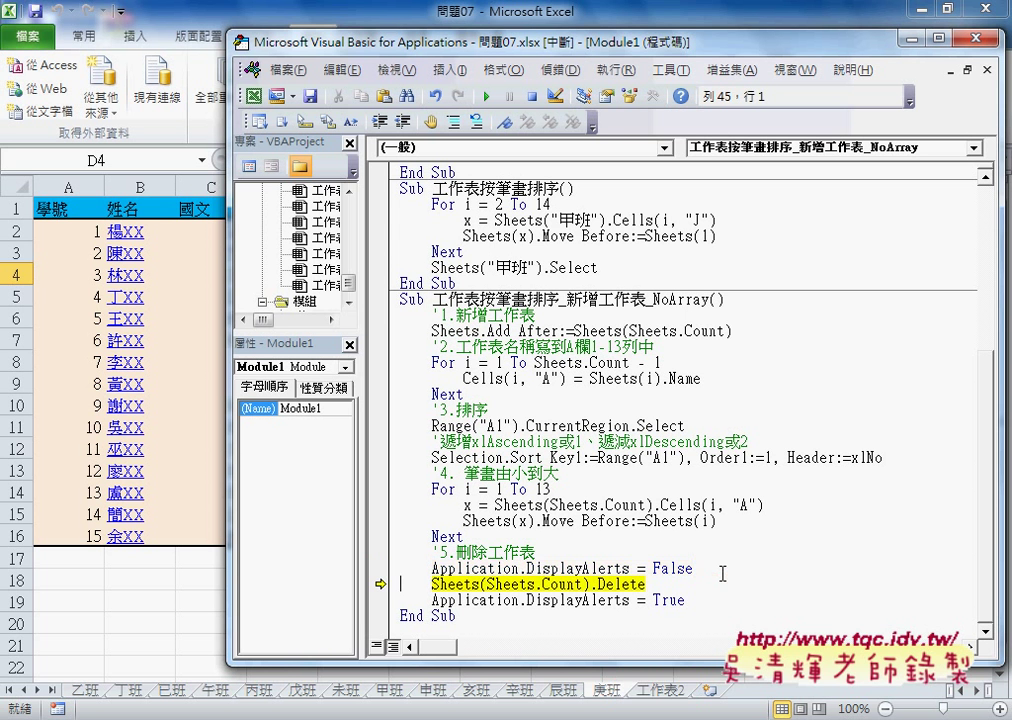
key(F8)
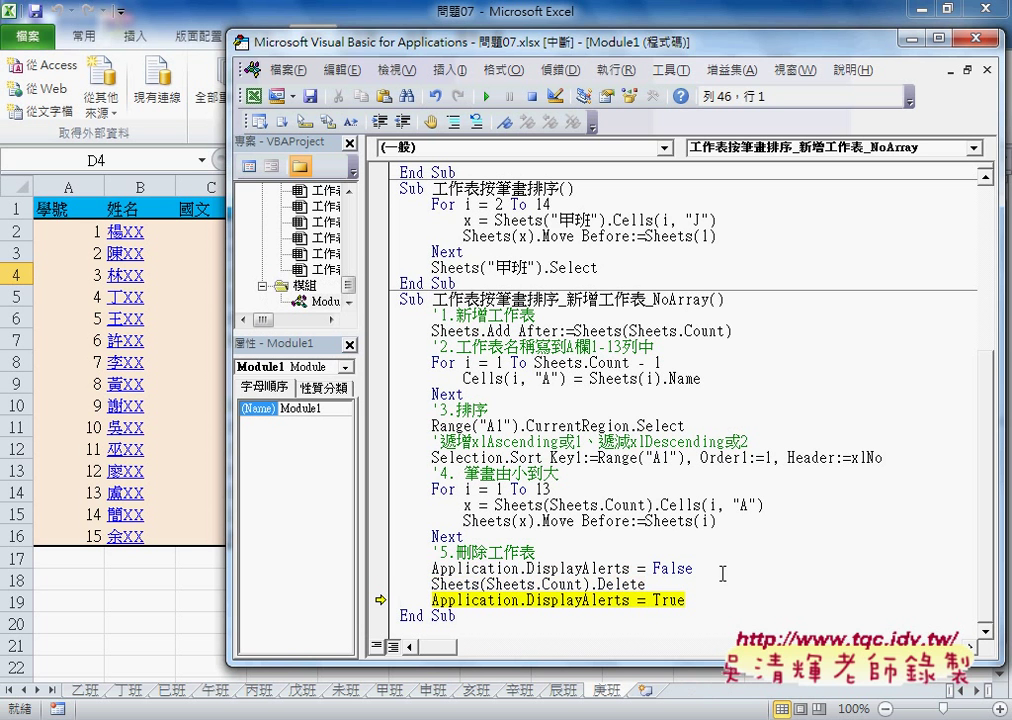
key(F8)
key(F8)
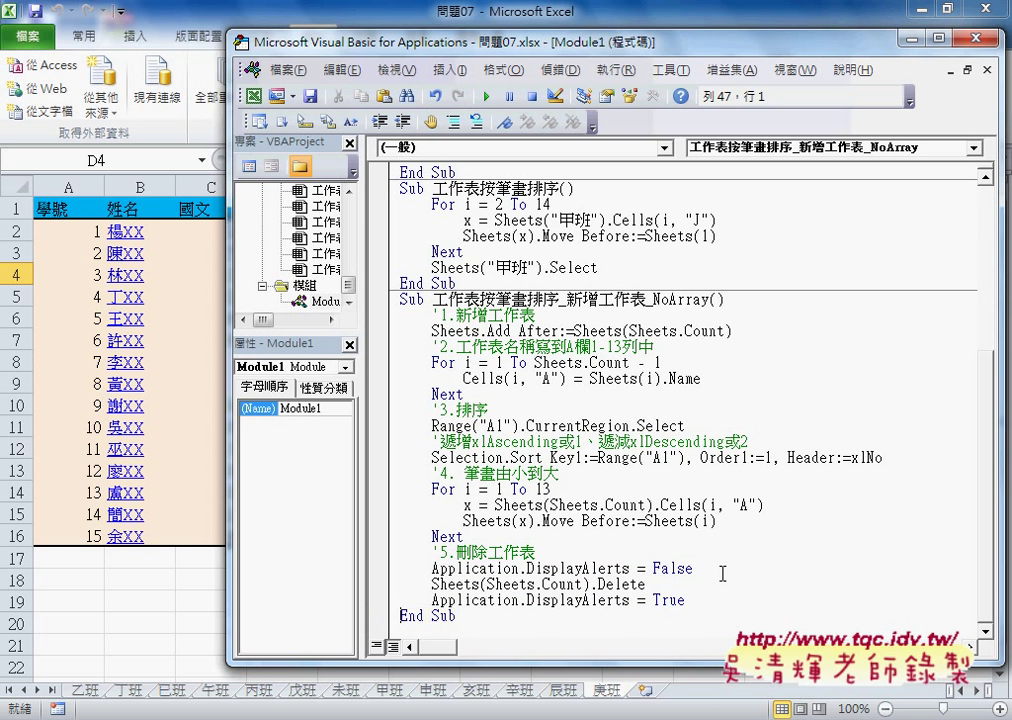
drag(720, 615, 706, 325)
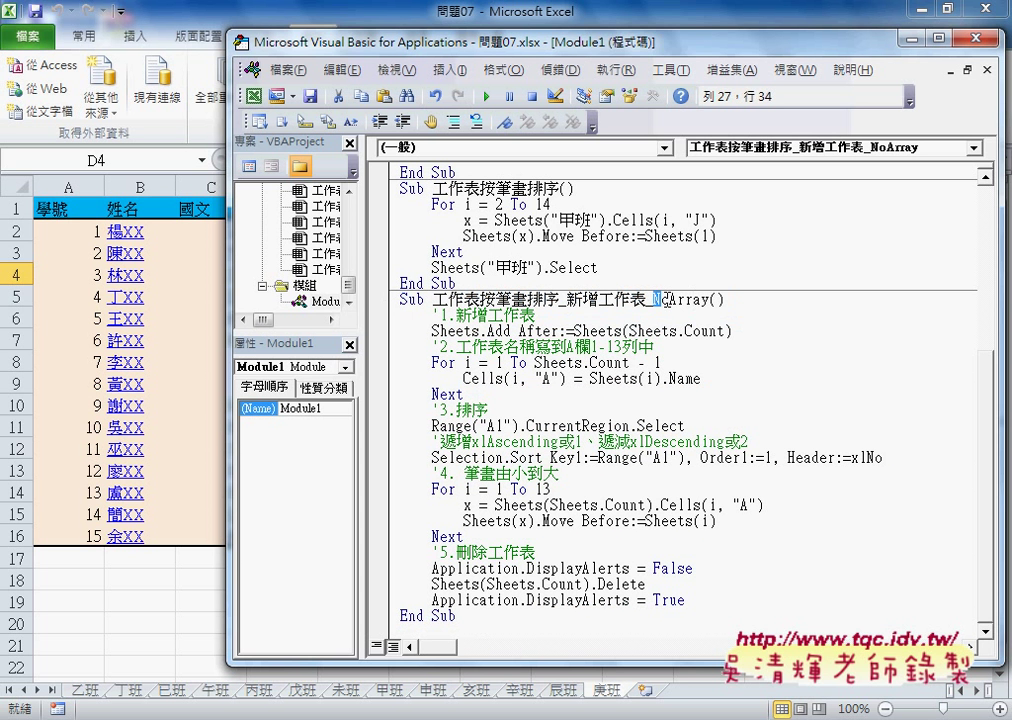
drag(652, 299, 709, 299)
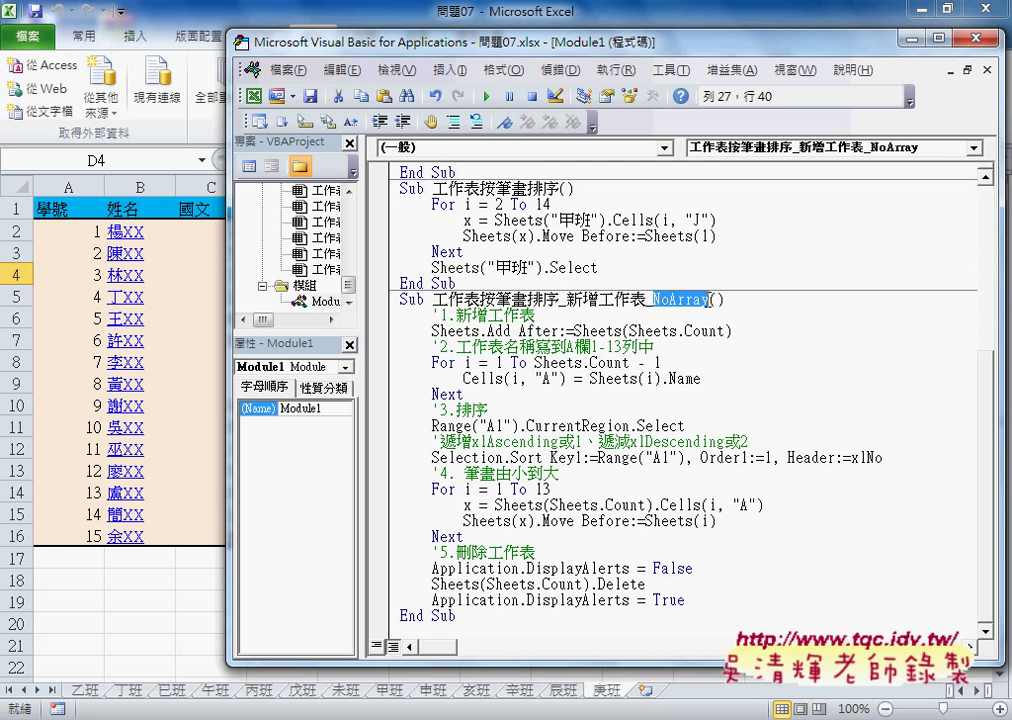
key(Up)
key(Up)
key(Up)
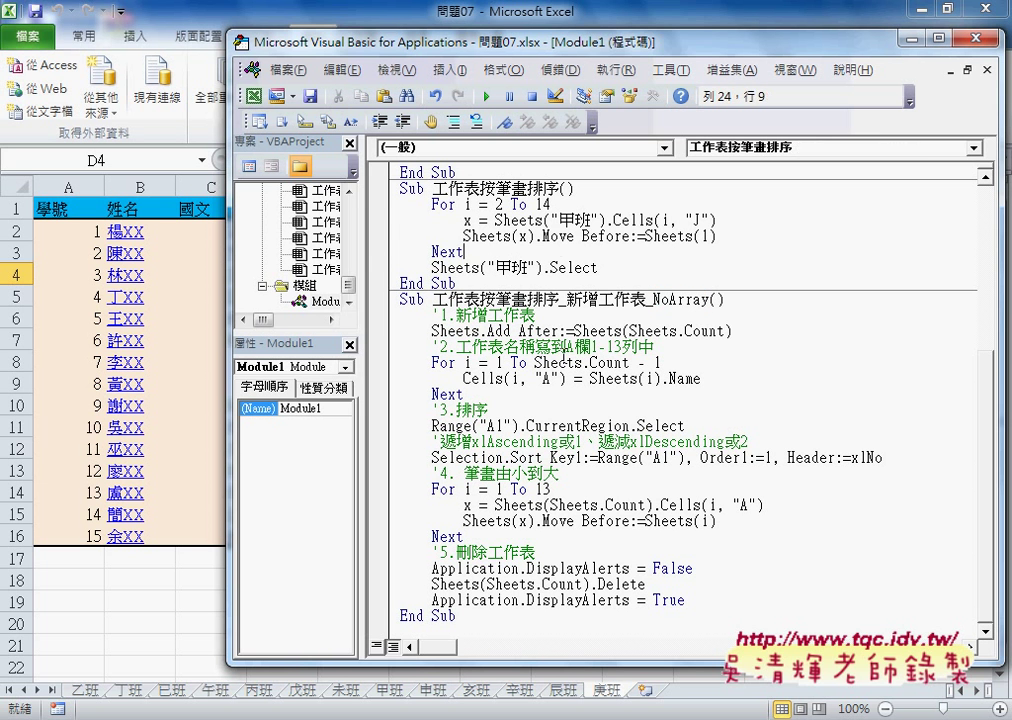
click(587, 378)
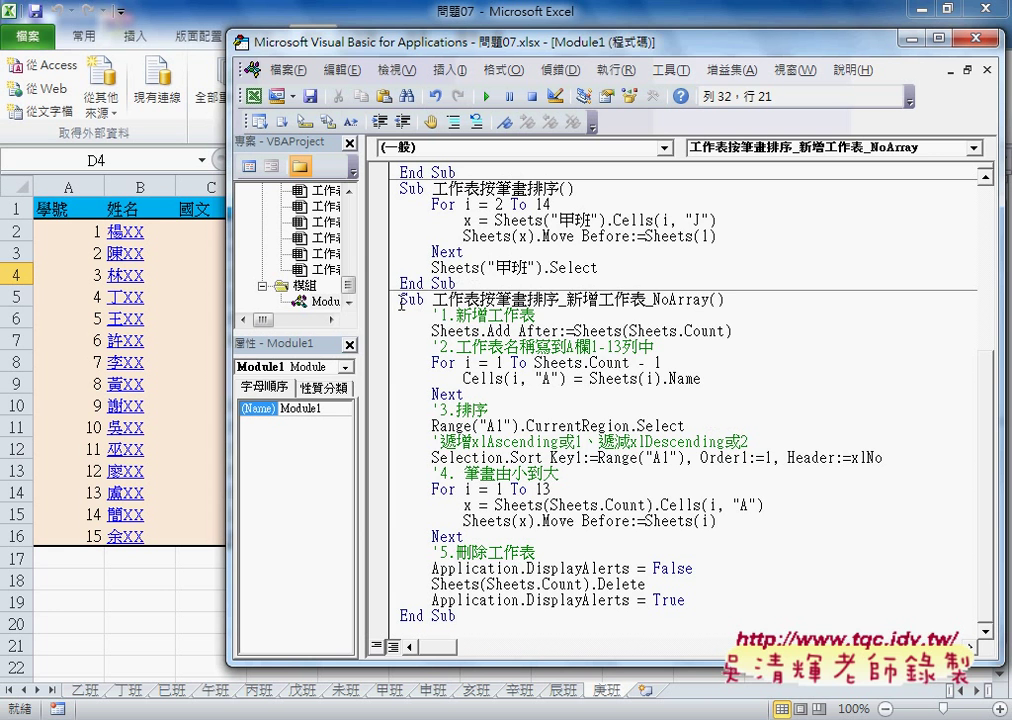
mouse_move(399, 299)
mouse_down()
mouse_move(458, 380)
mouse_move(501, 615)
mouse_up()
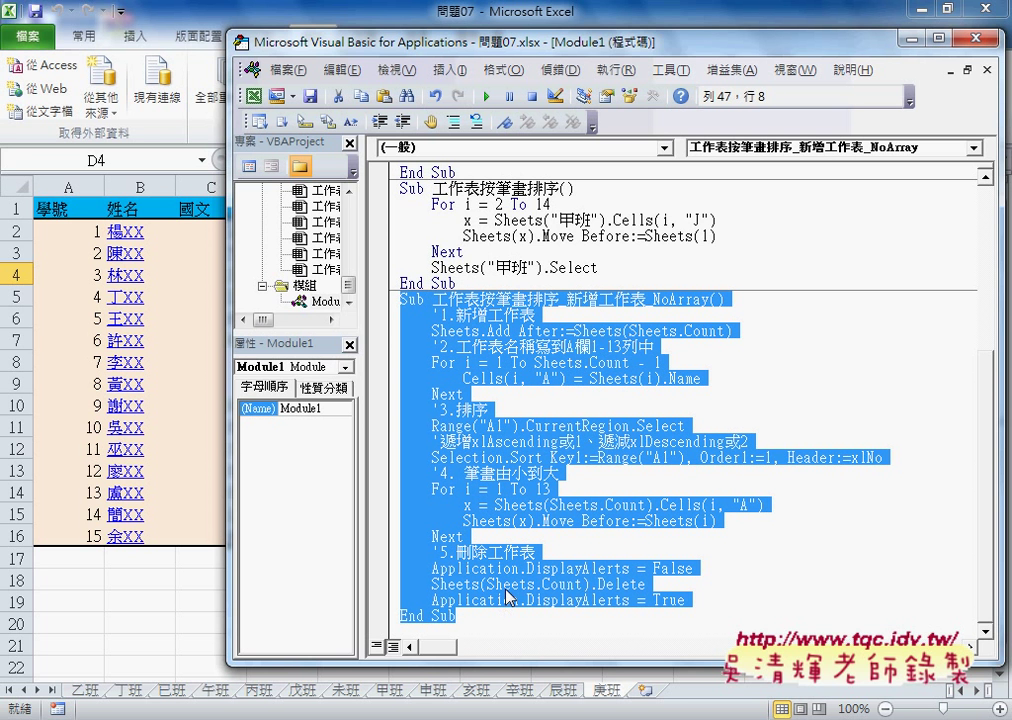
click(461, 281)
drag(461, 281, 384, 202)
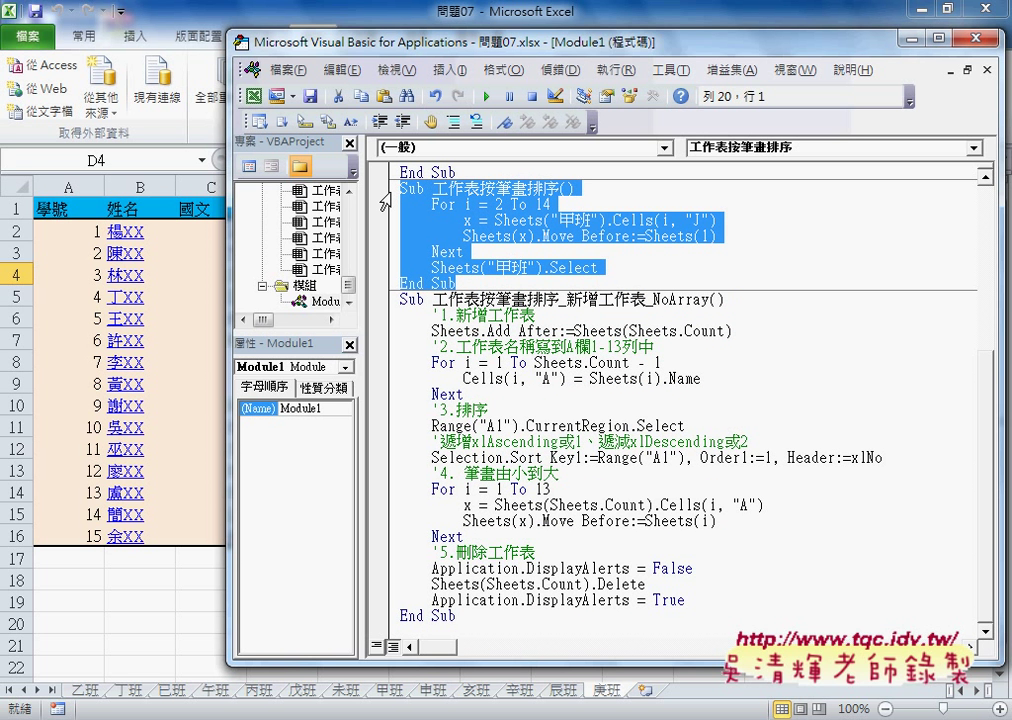
click(475, 408)
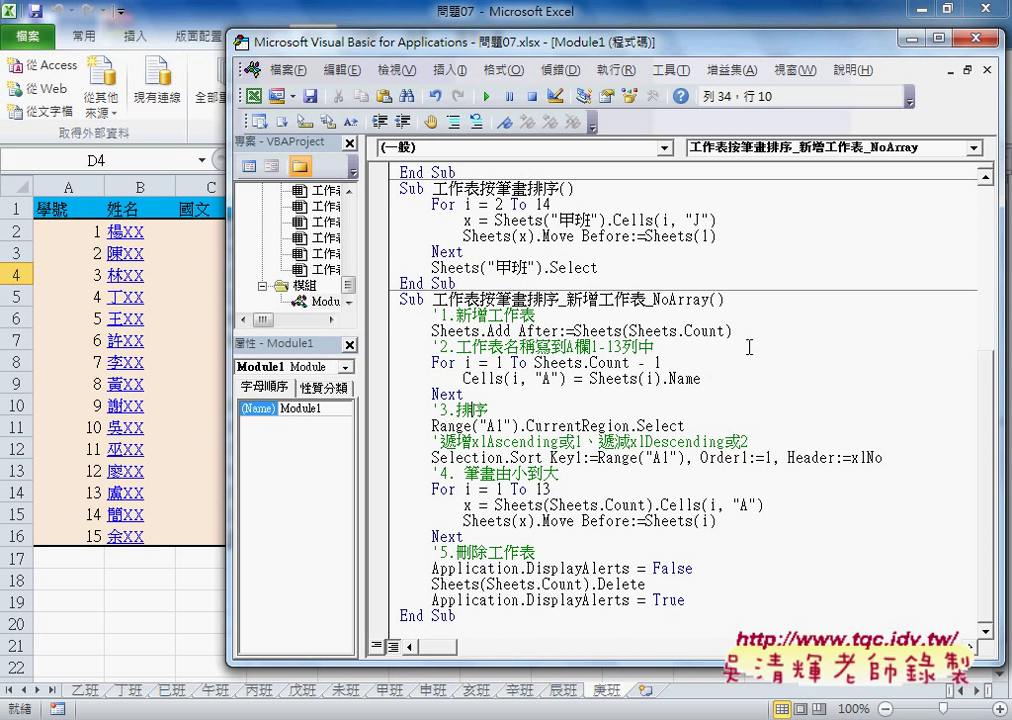
mouse_move(733, 331)
mouse_down()
mouse_move(443, 331)
mouse_move(416, 315)
mouse_up()
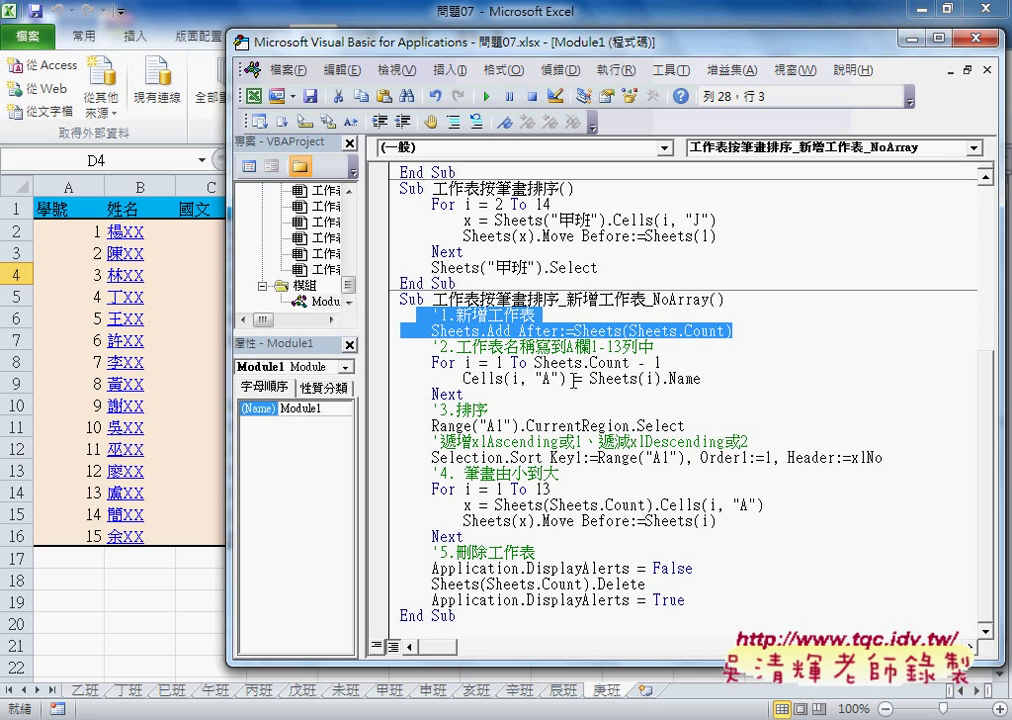
drag(400, 363, 464, 395)
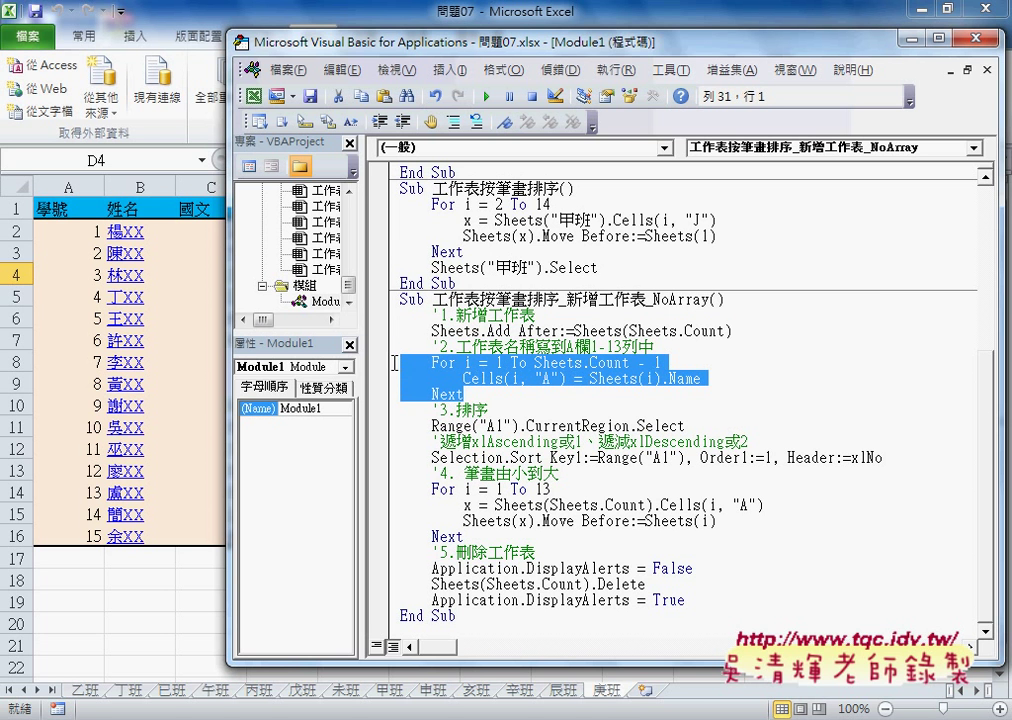
drag(883, 457, 391, 426)
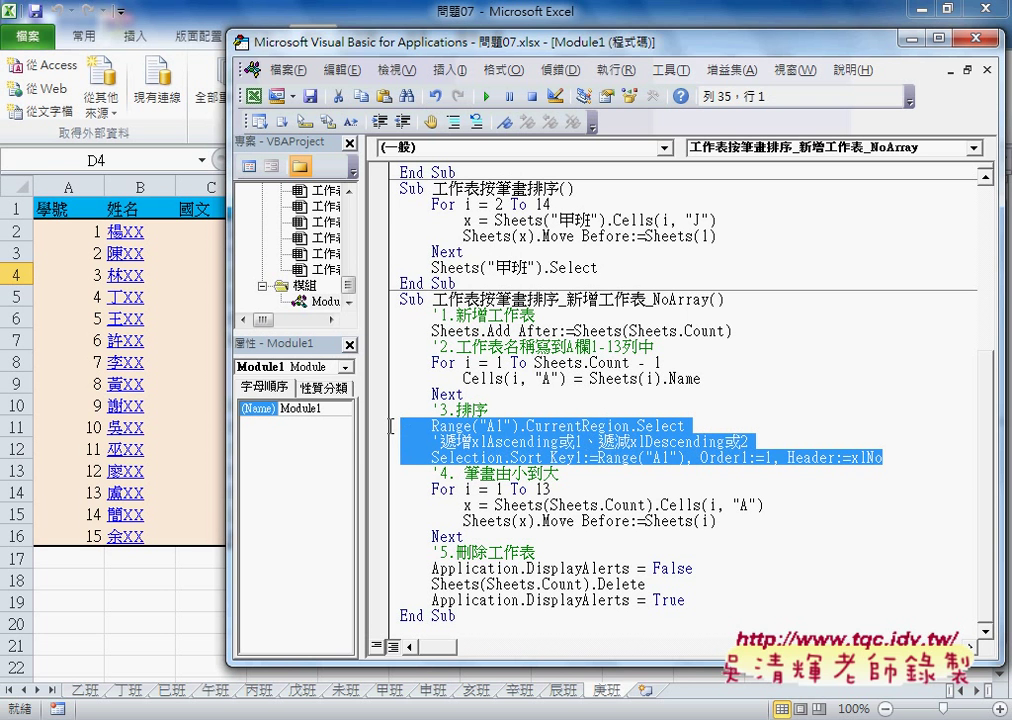
click(527, 505)
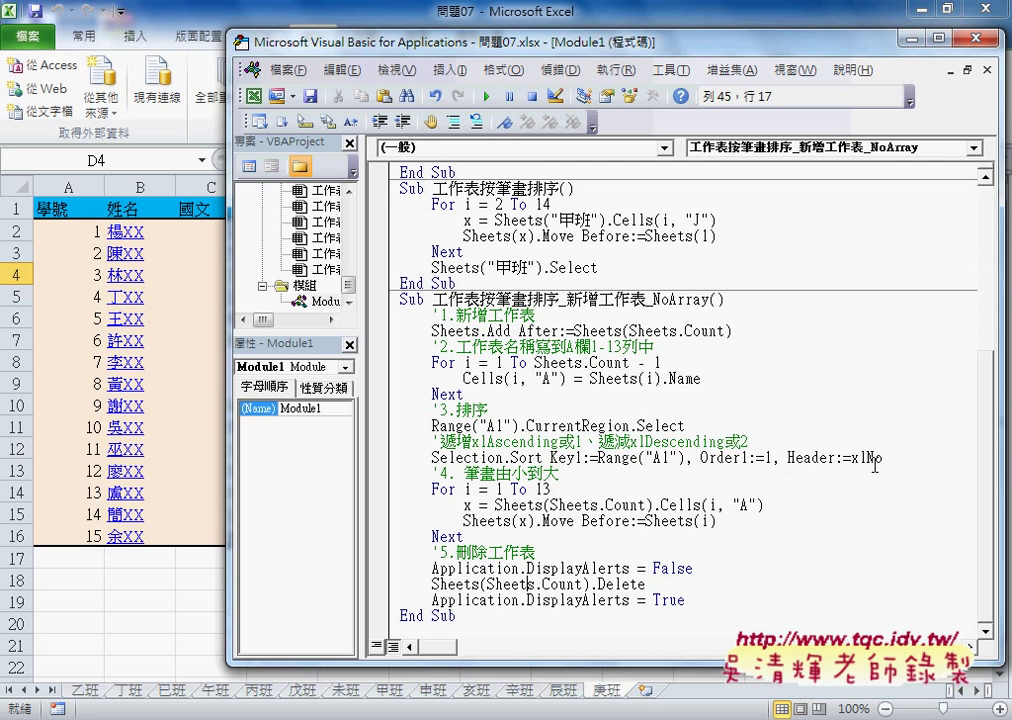
drag(884, 458, 390, 415)
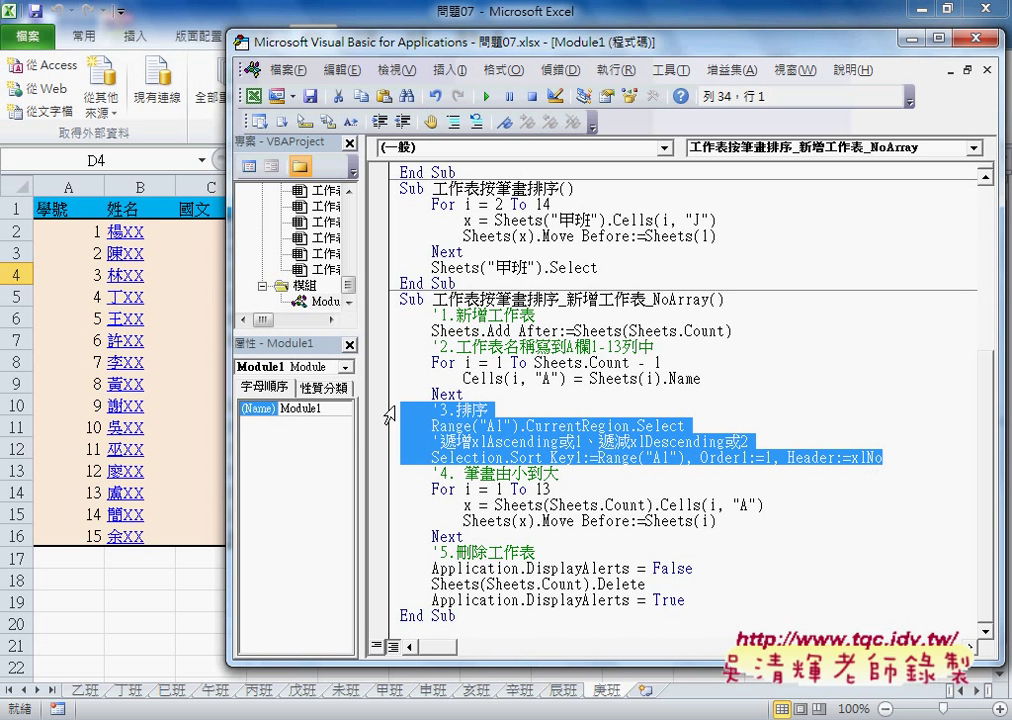